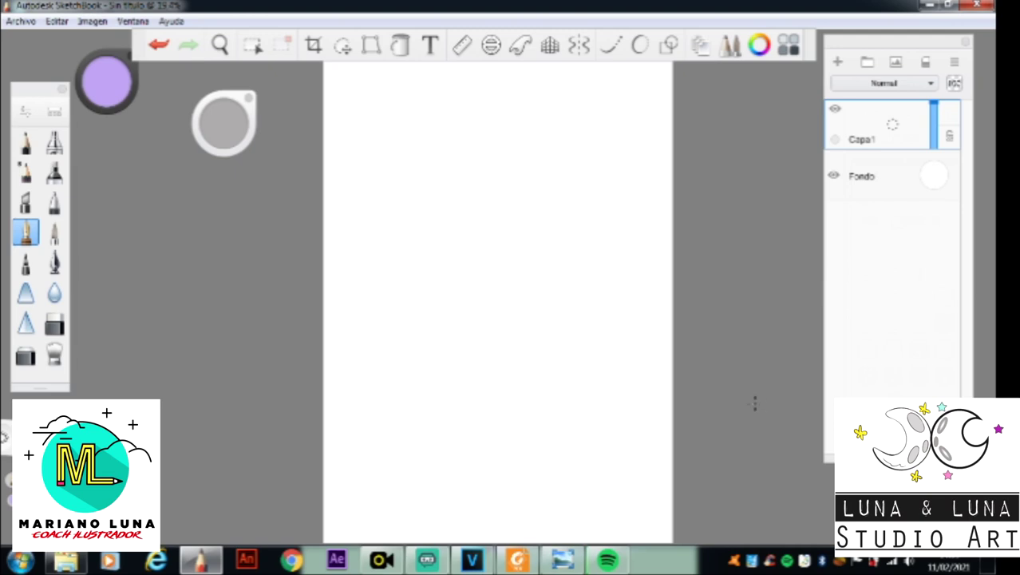
# Step: Pick the pencil brush, move the layer editor clear of the Copic library and choose a bright blue Copic colour
pyautogui.click(28, 177)
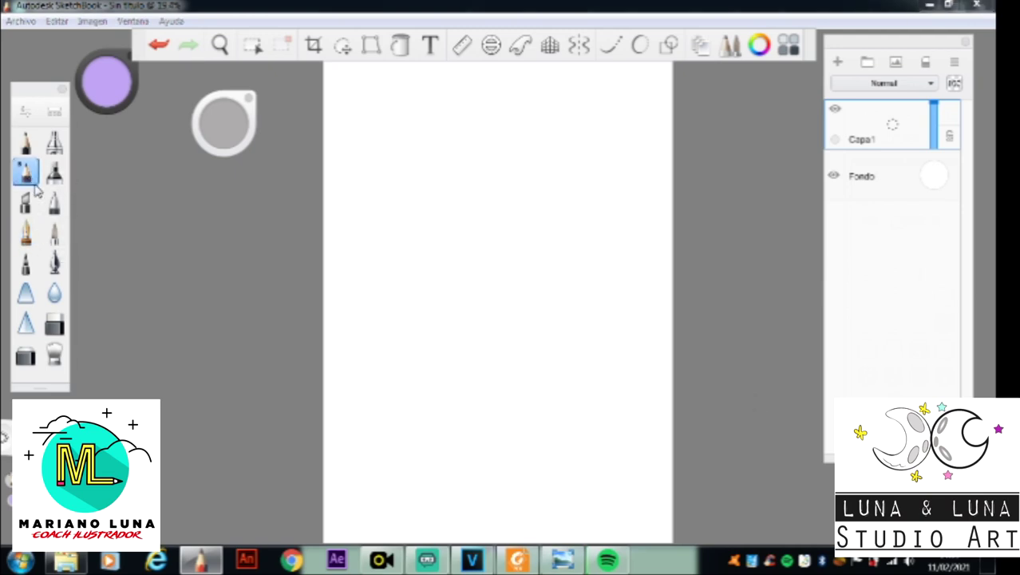
pyautogui.moveTo(900, 43); pyautogui.dragTo(771, 60)
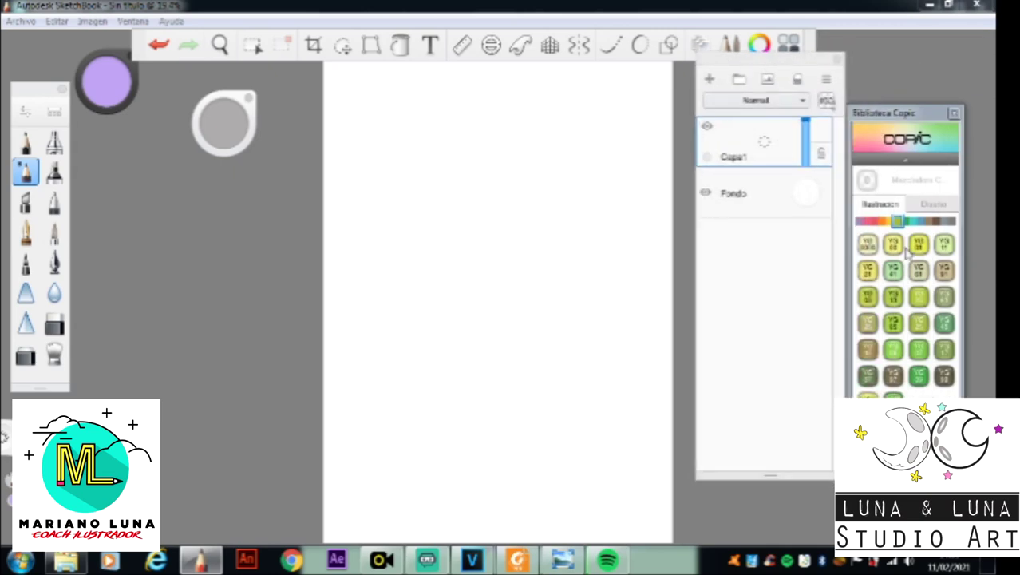
pyautogui.click(921, 222)
pyautogui.click(920, 427)
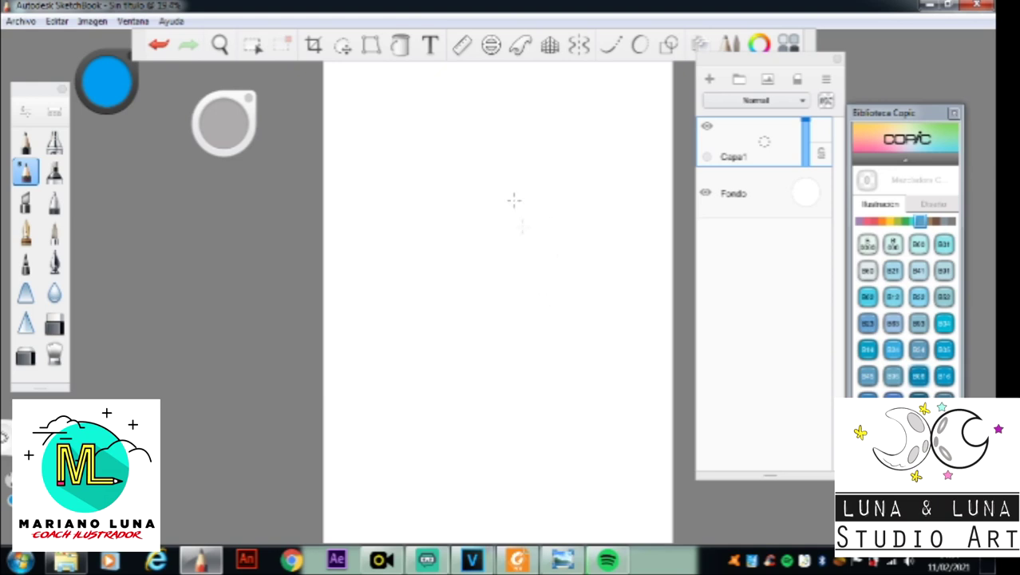
# Step: Sketch a vertical guide line down the page, a short ground line at its foot and a wide curved shoulder line across it
pyautogui.moveTo(497, 102); pyautogui.dragTo(509, 500)
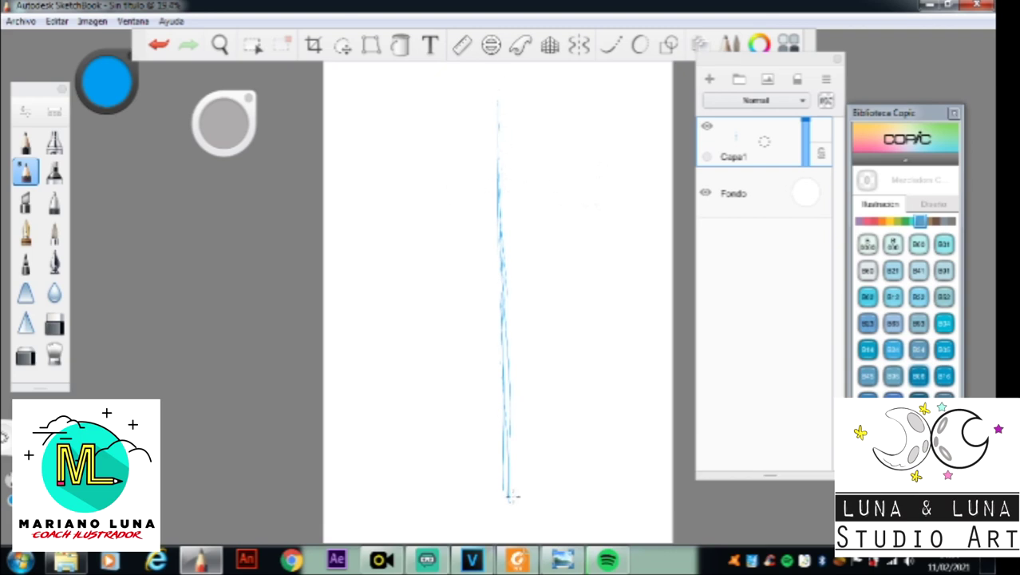
pyautogui.moveTo(489, 506); pyautogui.dragTo(521, 506)
pyautogui.moveTo(433, 503); pyautogui.dragTo(573, 509)
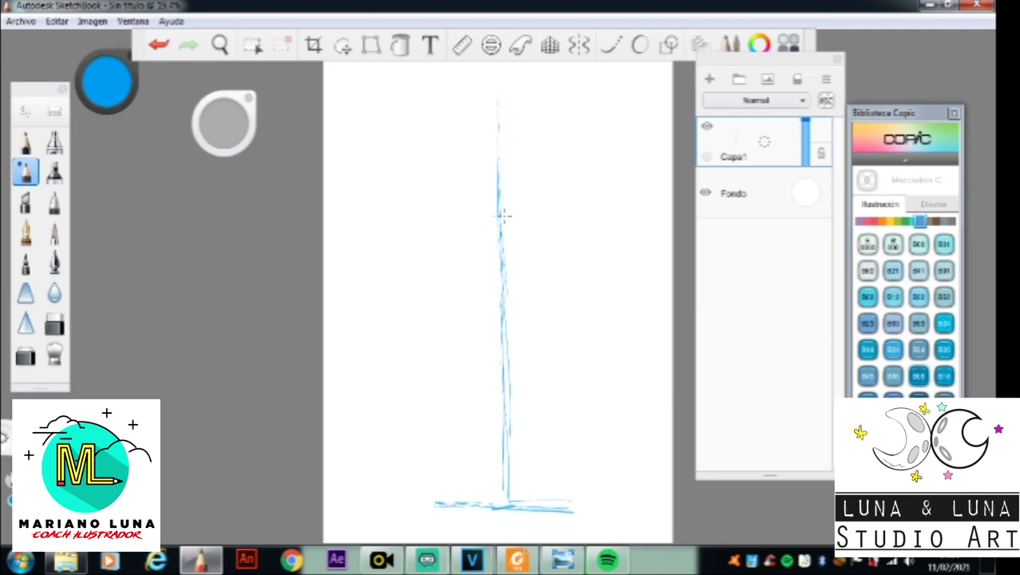
pyautogui.moveTo(406, 218)
pyautogui.mouseDown()
pyautogui.moveTo(545, 224)
pyautogui.moveTo(397, 227)
pyautogui.moveTo(558, 223)
pyautogui.moveTo(393, 219)
pyautogui.moveTo(641, 238)
pyautogui.mouseUp()
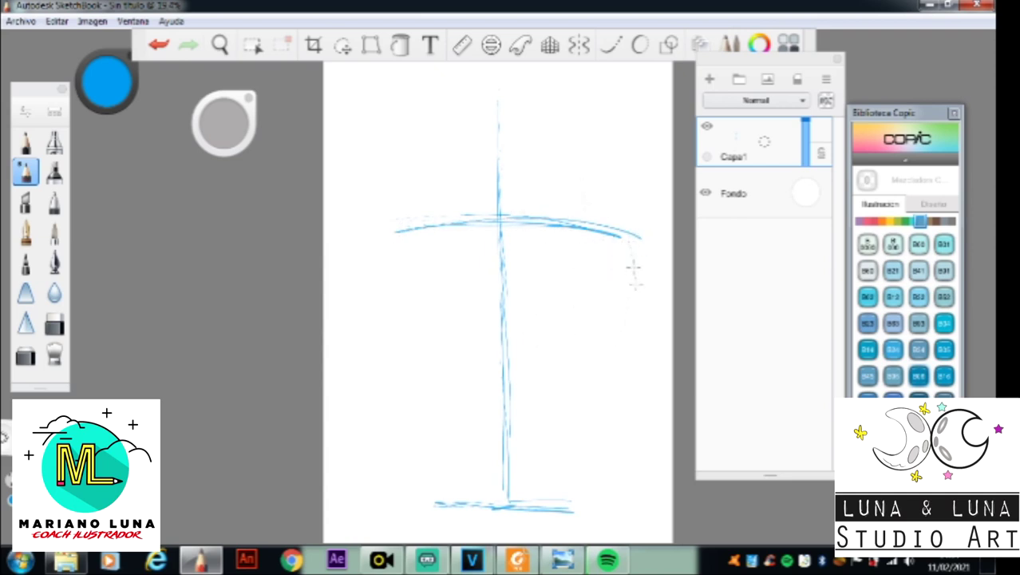
# Step: Sketch the torso below the shoulder line with a sweeping right side, an indented left side and a rounded base, erasing the overshooting strokes
pyautogui.moveTo(628, 231); pyautogui.dragTo(592, 377)
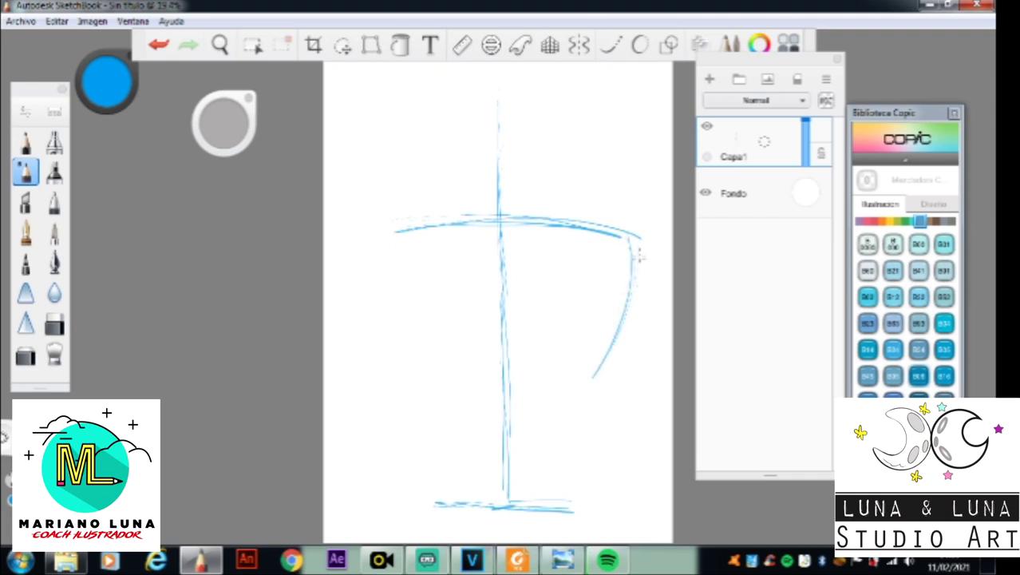
pyautogui.moveTo(511, 435); pyautogui.dragTo(616, 323)
pyautogui.moveTo(629, 230)
pyautogui.mouseDown()
pyautogui.moveTo(611, 335)
pyautogui.moveTo(514, 431)
pyautogui.mouseUp()
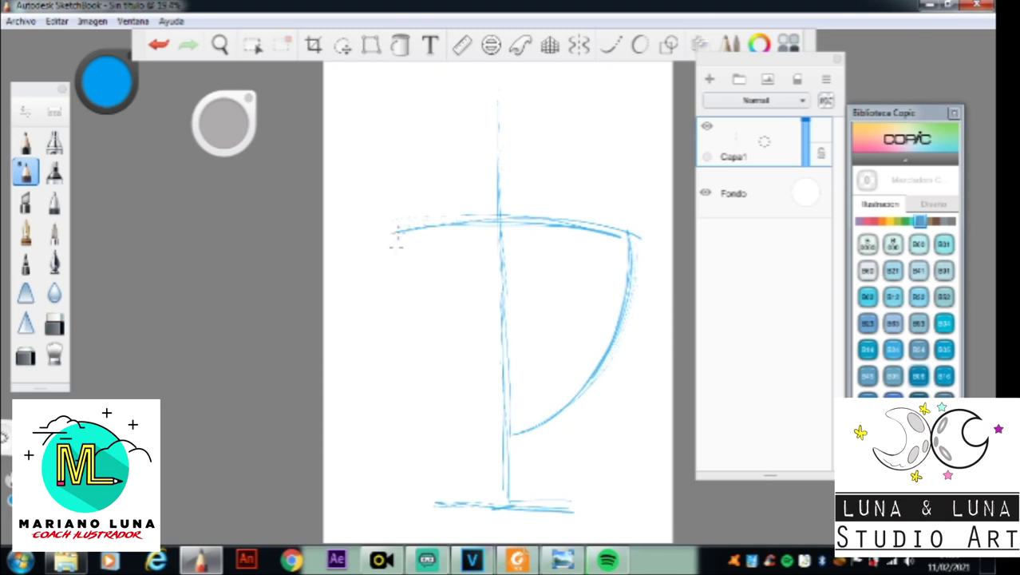
pyautogui.moveTo(396, 240)
pyautogui.mouseDown()
pyautogui.moveTo(443, 334)
pyautogui.moveTo(484, 353)
pyautogui.moveTo(484, 411)
pyautogui.mouseUp()
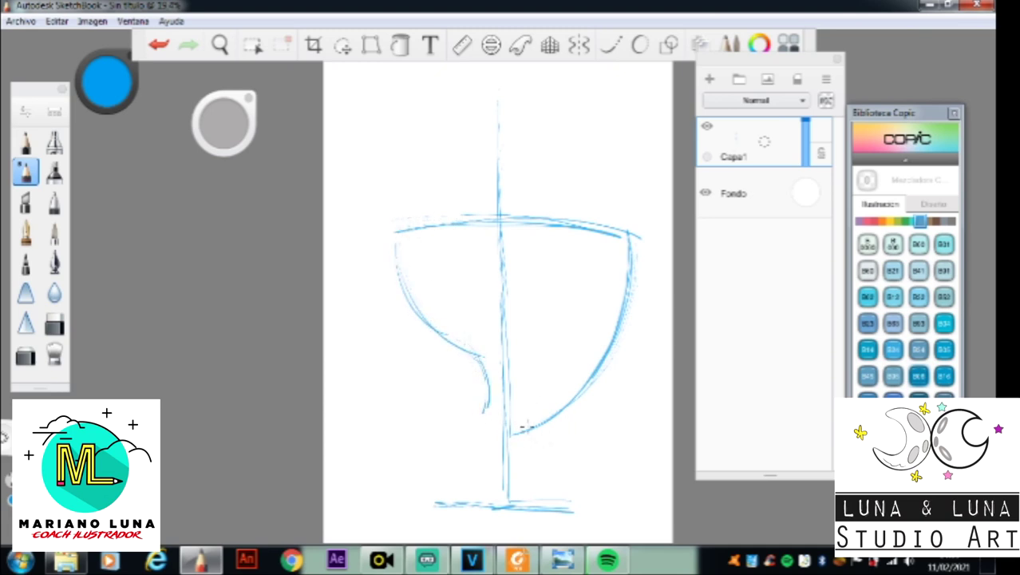
pyautogui.moveTo(478, 409)
pyautogui.mouseDown()
pyautogui.moveTo(552, 412)
pyautogui.moveTo(574, 399)
pyautogui.mouseUp()
pyautogui.press('e')
pyautogui.moveTo(530, 431)
pyautogui.mouseDown()
pyautogui.moveTo(521, 426)
pyautogui.moveTo(624, 380)
pyautogui.mouseUp()
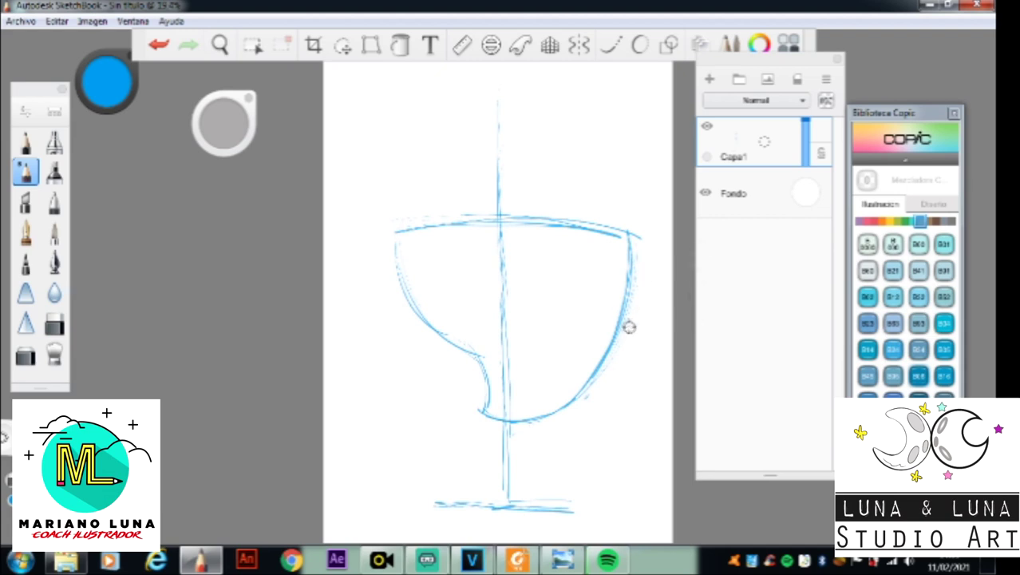
pyautogui.press('e')
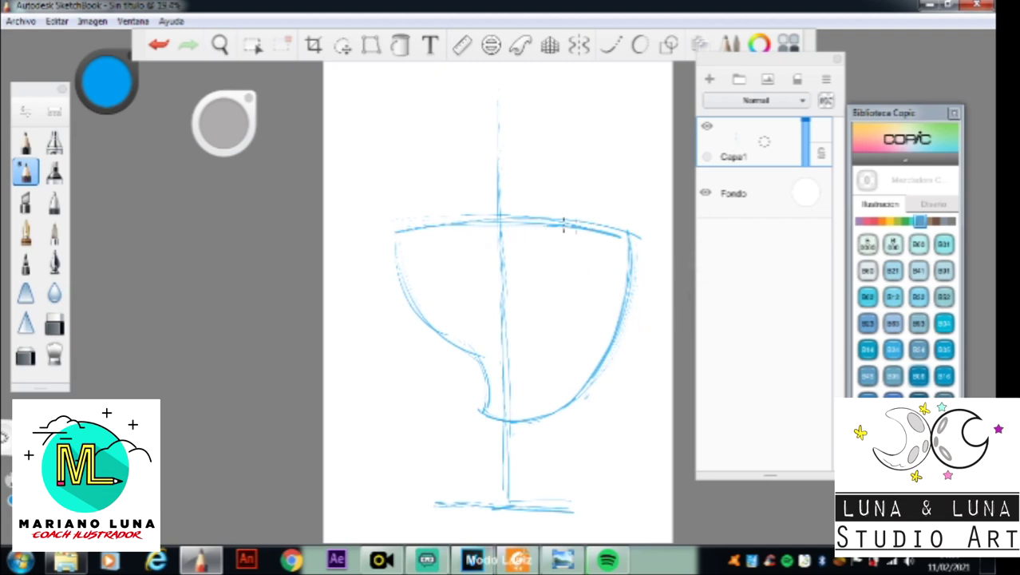
pyautogui.moveTo(396, 230)
pyautogui.mouseDown()
pyautogui.moveTo(421, 326)
pyautogui.moveTo(487, 356)
pyautogui.moveTo(487, 423)
pyautogui.mouseUp()
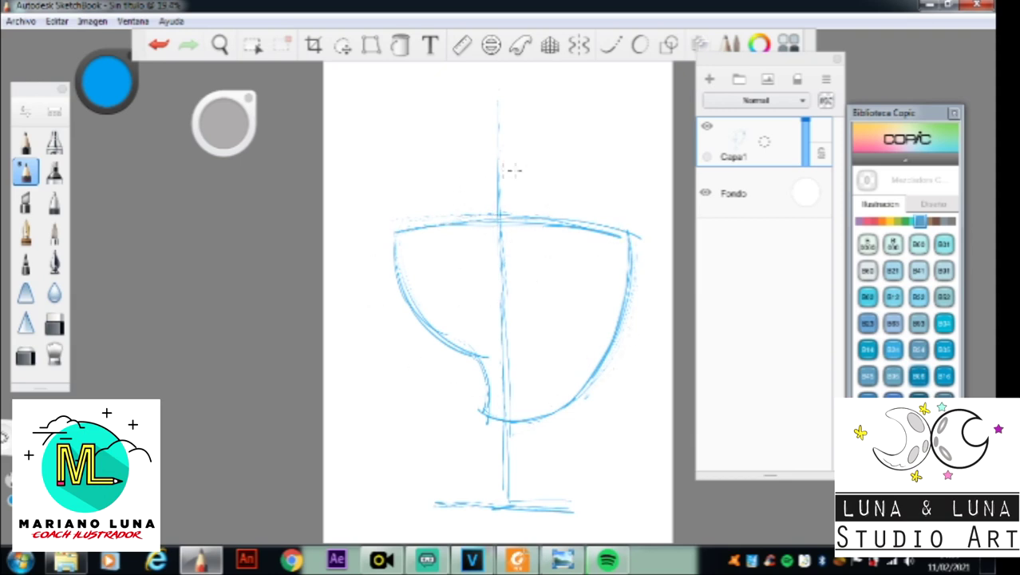
# Step: Sketch the head over the shoulder line as a narrow rounded cranium with a large oval jaw beneath it
pyautogui.moveTo(457, 213)
pyautogui.mouseDown()
pyautogui.moveTo(487, 182)
pyautogui.moveTo(469, 166)
pyautogui.moveTo(520, 209)
pyautogui.mouseUp()
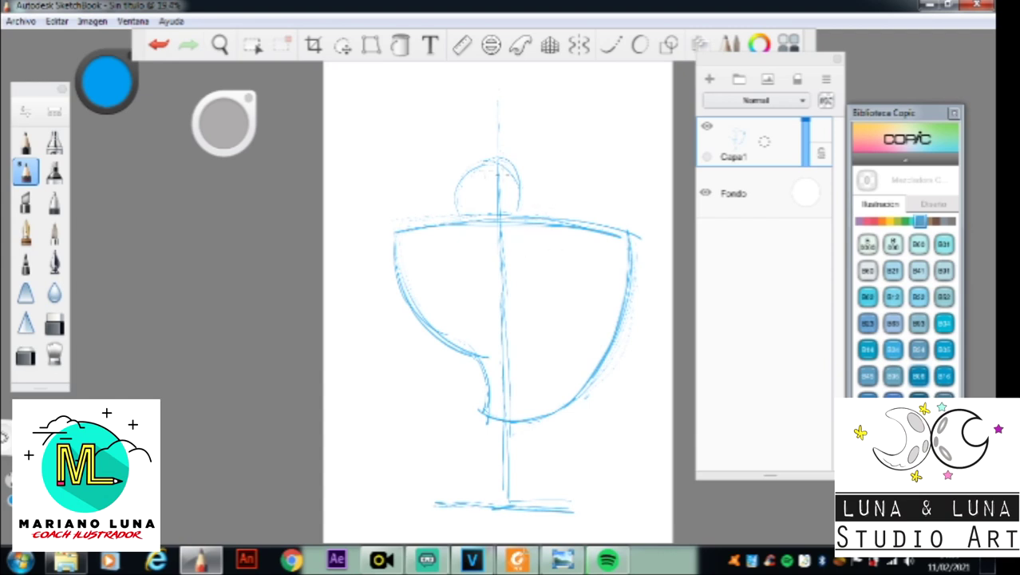
pyautogui.moveTo(461, 214)
pyautogui.mouseDown()
pyautogui.moveTo(477, 172)
pyautogui.moveTo(504, 200)
pyautogui.moveTo(475, 217)
pyautogui.moveTo(467, 189)
pyautogui.moveTo(511, 204)
pyautogui.moveTo(470, 223)
pyautogui.moveTo(470, 199)
pyautogui.moveTo(437, 268)
pyautogui.moveTo(452, 254)
pyautogui.moveTo(486, 289)
pyautogui.moveTo(467, 289)
pyautogui.moveTo(515, 281)
pyautogui.mouseUp()
pyautogui.moveTo(518, 193); pyautogui.dragTo(530, 262)
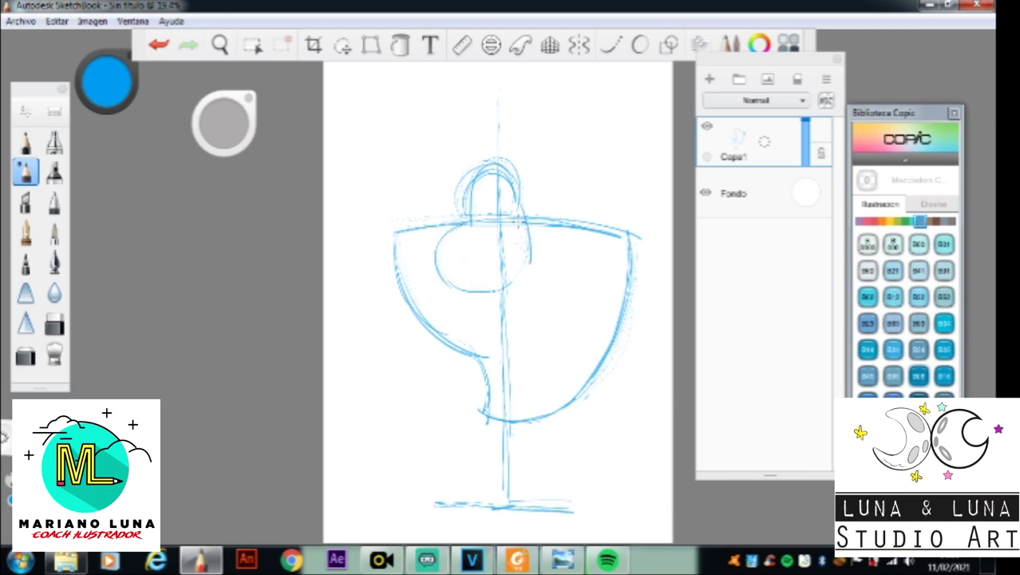
pyautogui.moveTo(471, 231)
pyautogui.mouseDown()
pyautogui.moveTo(519, 191)
pyautogui.moveTo(528, 220)
pyautogui.moveTo(520, 243)
pyautogui.moveTo(481, 283)
pyautogui.moveTo(446, 236)
pyautogui.moveTo(462, 191)
pyautogui.moveTo(515, 197)
pyautogui.moveTo(467, 213)
pyautogui.moveTo(460, 196)
pyautogui.moveTo(486, 168)
pyautogui.moveTo(526, 259)
pyautogui.moveTo(482, 293)
pyautogui.mouseUp()
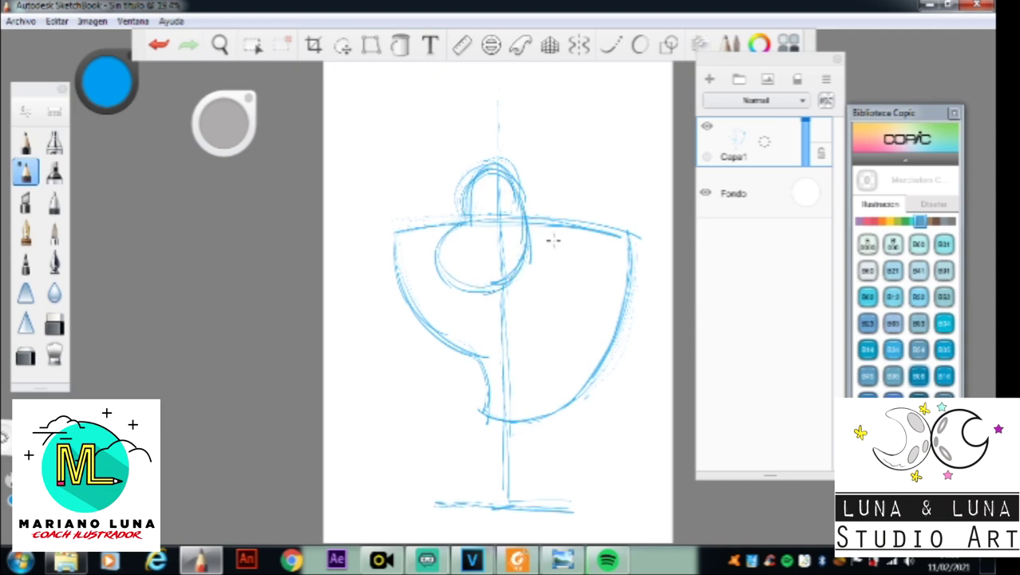
# Step: Select the head sketch with the lasso, move it slightly down and redraw the shoulder line beside it with the pencil
pyautogui.click(343, 45)
pyautogui.moveTo(530, 206)
pyautogui.mouseDown()
pyautogui.moveTo(532, 273)
pyautogui.moveTo(488, 303)
pyautogui.moveTo(436, 274)
pyautogui.moveTo(450, 167)
pyautogui.moveTo(509, 151)
pyautogui.moveTo(529, 181)
pyautogui.moveTo(519, 257)
pyautogui.moveTo(540, 221)
pyautogui.mouseUp()
pyautogui.click(537, 219)
pyautogui.click(616, 135)
pyautogui.click(27, 227)
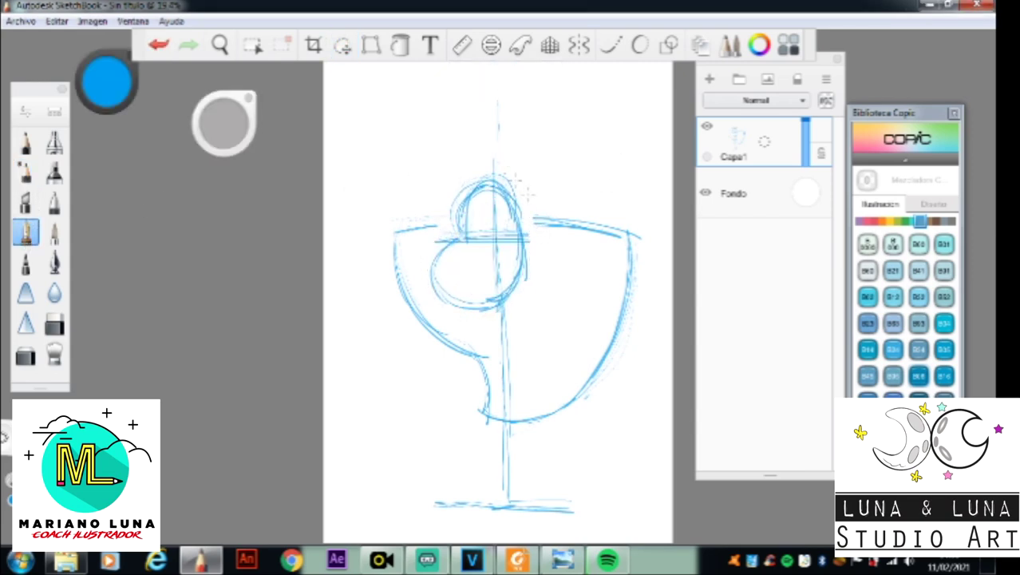
pyautogui.click(26, 173)
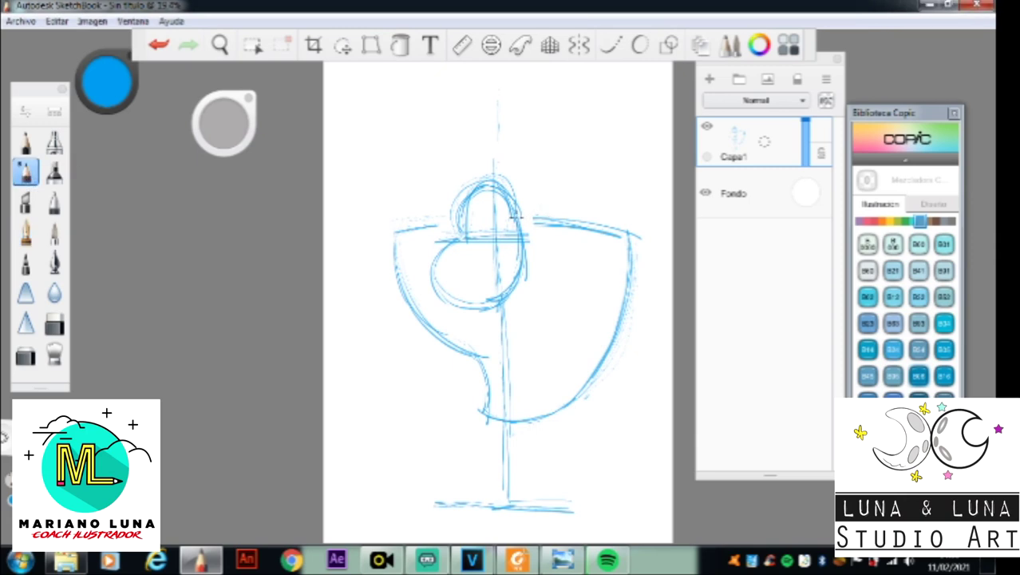
pyautogui.moveTo(432, 227); pyautogui.dragTo(466, 223)
# Step: Draw a pelvis circle at the base of the torso and two short legs from it to the ground line
pyautogui.moveTo(532, 446)
pyautogui.mouseDown()
pyautogui.moveTo(520, 383)
pyautogui.moveTo(496, 396)
pyautogui.moveTo(482, 418)
pyautogui.moveTo(527, 432)
pyautogui.moveTo(541, 399)
pyautogui.moveTo(518, 387)
pyautogui.moveTo(549, 412)
pyautogui.mouseUp()
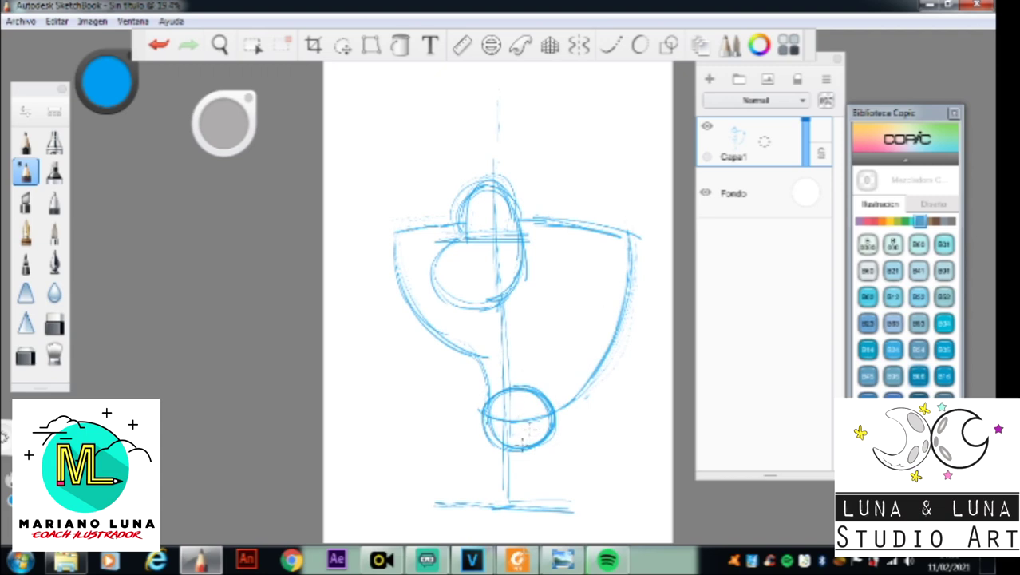
pyautogui.moveTo(531, 425); pyautogui.dragTo(517, 493)
pyautogui.moveTo(550, 422); pyautogui.dragTo(548, 504)
pyautogui.moveTo(481, 427); pyautogui.dragTo(480, 494)
pyautogui.moveTo(499, 442); pyautogui.dragTo(505, 492)
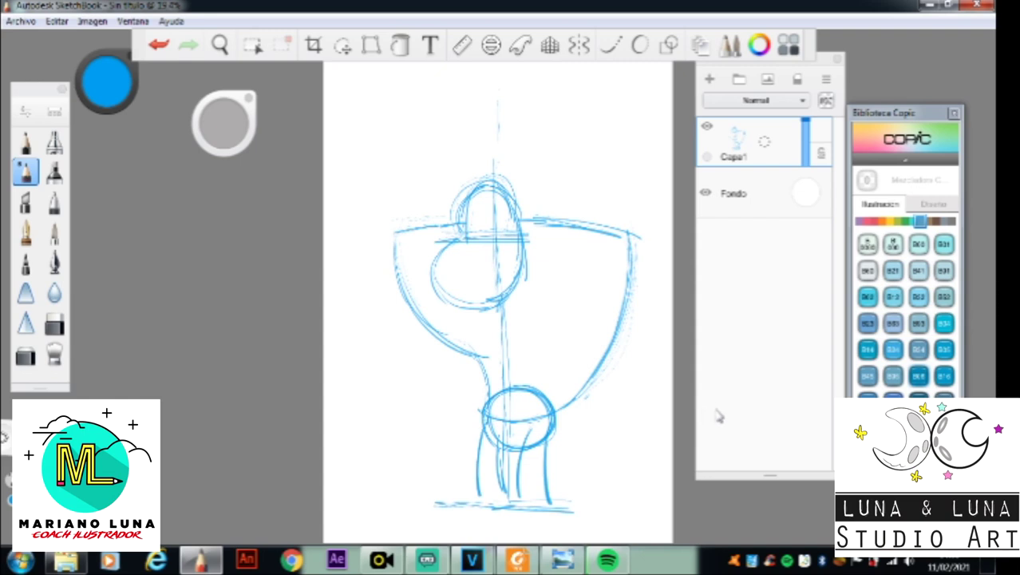
pyautogui.click(616, 563)
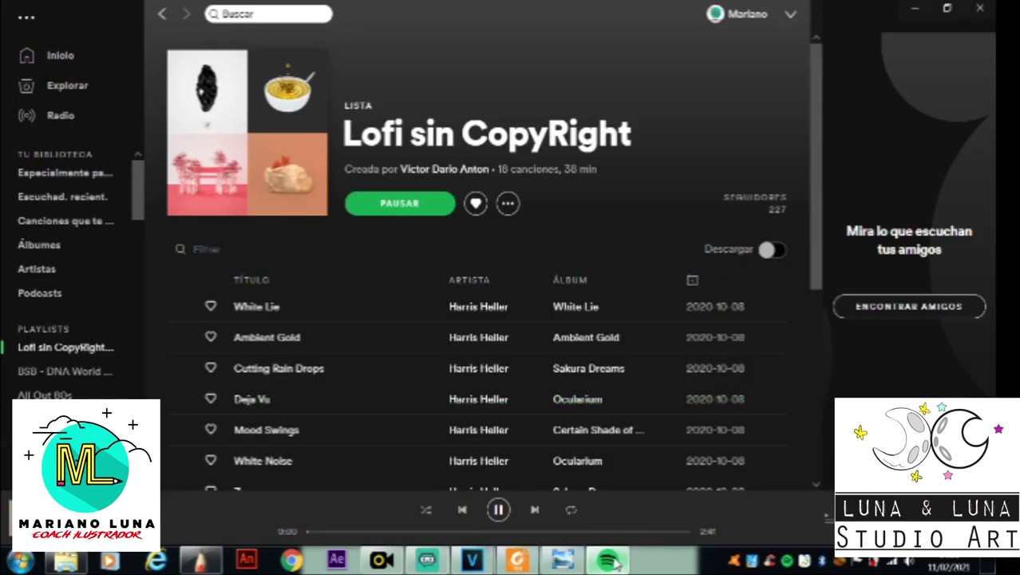
pyautogui.click(619, 563)
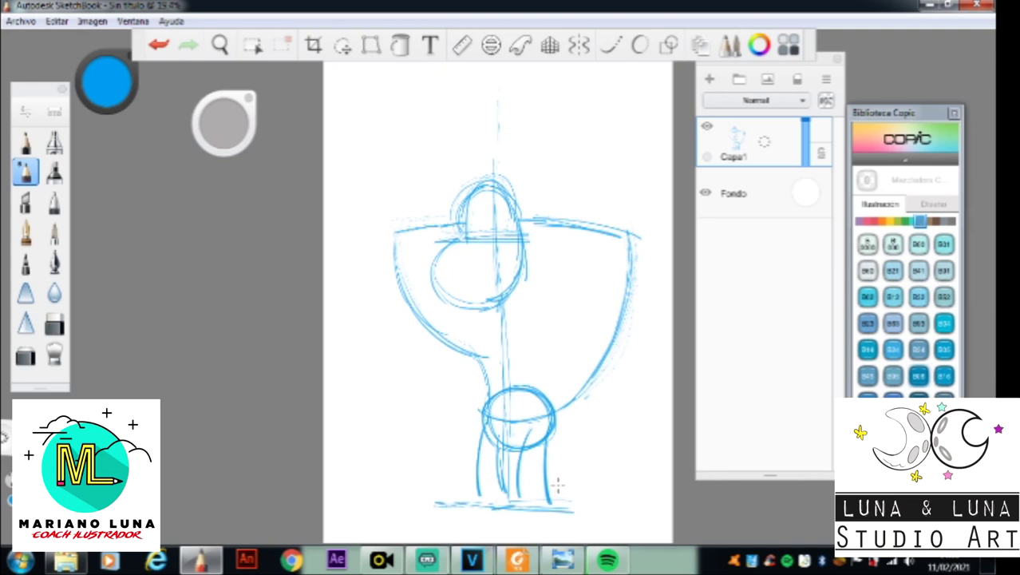
# Step: Flare the outer leg line outward and sketch a wide double ellipse around the feet as the ground plane
pyautogui.moveTo(547, 458); pyautogui.dragTo(563, 500)
pyautogui.moveTo(442, 479); pyautogui.dragTo(538, 475)
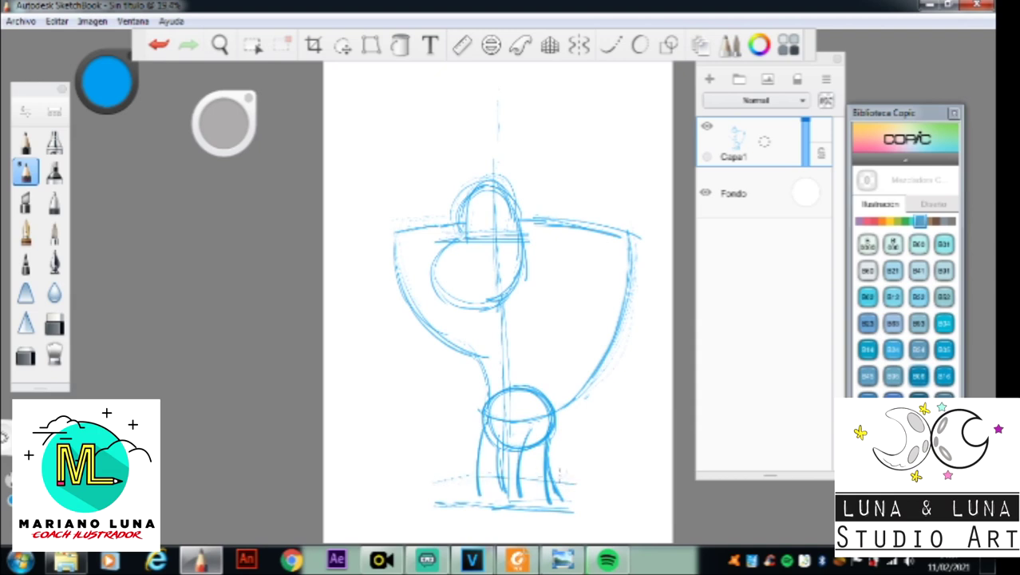
pyautogui.moveTo(429, 483)
pyautogui.mouseDown()
pyautogui.moveTo(494, 518)
pyautogui.moveTo(424, 510)
pyautogui.moveTo(458, 474)
pyautogui.moveTo(595, 486)
pyautogui.moveTo(599, 507)
pyautogui.moveTo(423, 499)
pyautogui.moveTo(578, 521)
pyautogui.moveTo(564, 471)
pyautogui.moveTo(495, 519)
pyautogui.moveTo(619, 519)
pyautogui.mouseUp()
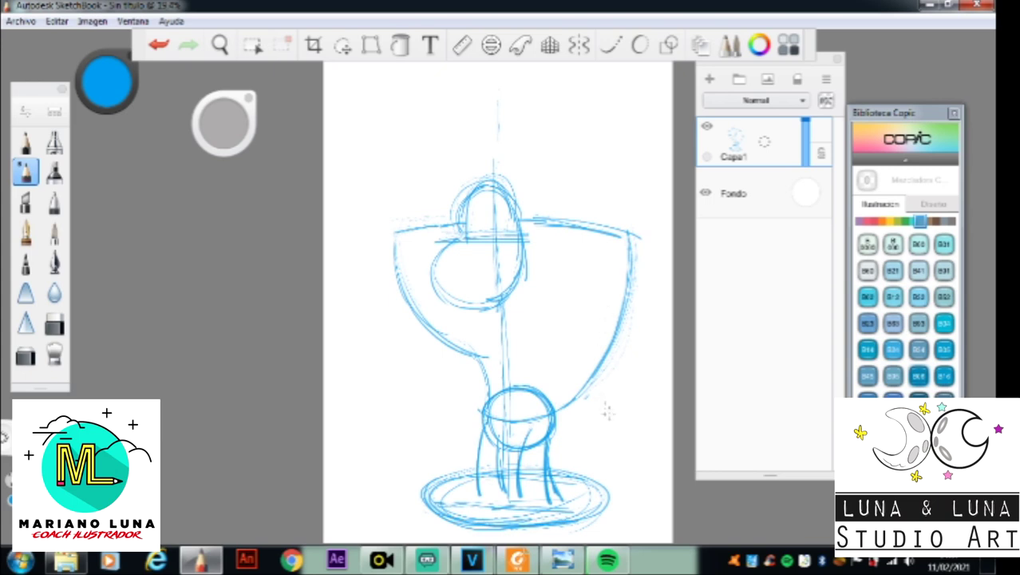
# Step: Sketch a small example of two legs on a flat ground line beside the figure, and erase it
pyautogui.moveTo(613, 370); pyautogui.dragTo(613, 409)
pyautogui.moveTo(625, 370)
pyautogui.mouseDown()
pyautogui.moveTo(629, 406)
pyautogui.moveTo(638, 367)
pyautogui.moveTo(640, 406)
pyautogui.moveTo(648, 374)
pyautogui.moveTo(650, 399)
pyautogui.moveTo(656, 387)
pyautogui.moveTo(621, 409)
pyautogui.moveTo(595, 403)
pyautogui.moveTo(620, 413)
pyautogui.moveTo(592, 411)
pyautogui.moveTo(669, 415)
pyautogui.mouseUp()
pyautogui.moveTo(576, 420); pyautogui.dragTo(666, 416)
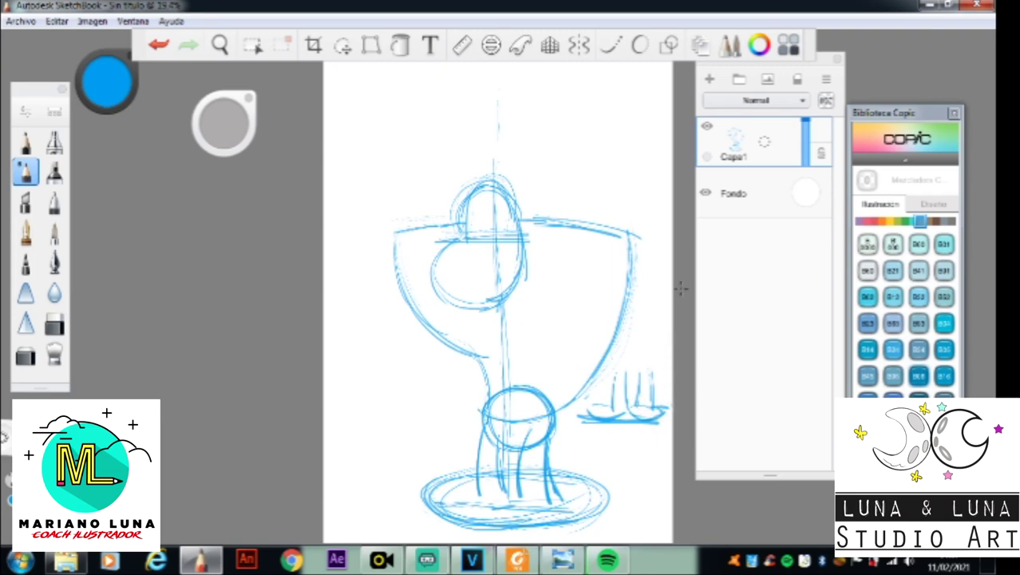
pyautogui.moveTo(617, 404); pyautogui.dragTo(588, 412)
pyautogui.moveTo(599, 417); pyautogui.dragTo(661, 419)
pyautogui.moveTo(639, 375)
pyautogui.mouseDown()
pyautogui.moveTo(657, 410)
pyautogui.moveTo(671, 401)
pyautogui.moveTo(635, 393)
pyautogui.moveTo(627, 364)
pyautogui.moveTo(611, 416)
pyautogui.moveTo(585, 416)
pyautogui.mouseUp()
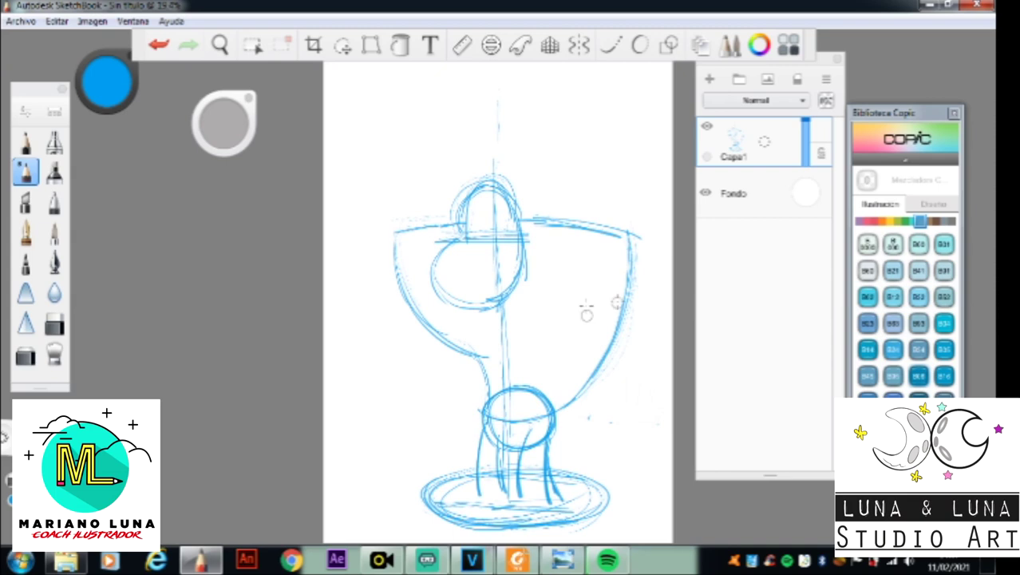
pyautogui.moveTo(587, 416); pyautogui.dragTo(658, 425)
pyautogui.moveTo(637, 296)
pyautogui.mouseDown()
pyautogui.moveTo(646, 332)
pyautogui.moveTo(630, 355)
pyautogui.mouseUp()
# Step: Sketch the two feet as overlapping ovals inside the ground ellipse below the legs
pyautogui.moveTo(517, 490)
pyautogui.mouseDown()
pyautogui.moveTo(472, 495)
pyautogui.moveTo(569, 520)
pyautogui.moveTo(559, 493)
pyautogui.moveTo(482, 494)
pyautogui.moveTo(556, 516)
pyautogui.mouseUp()
pyautogui.moveTo(473, 491); pyautogui.dragTo(574, 502)
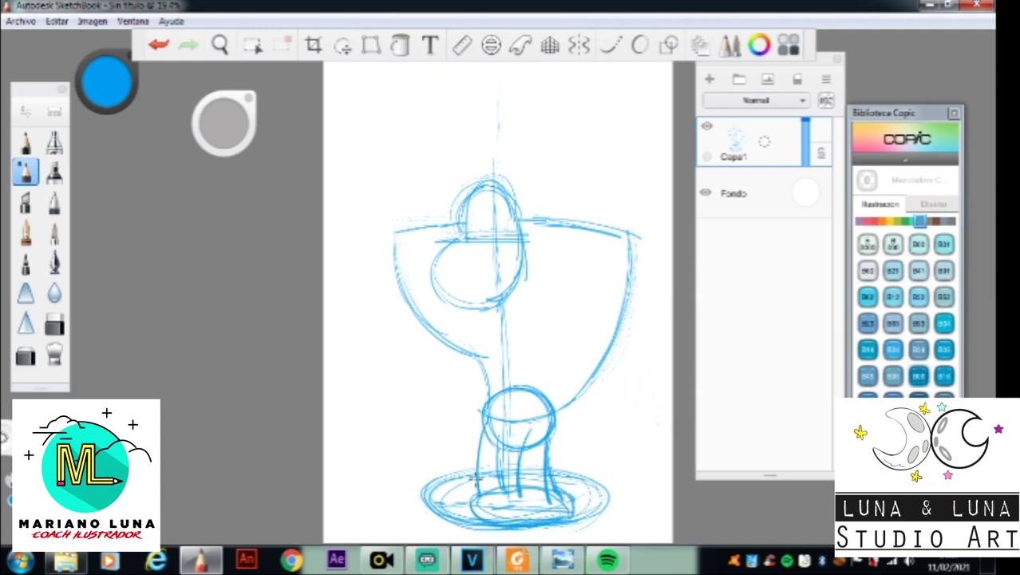
pyautogui.moveTo(449, 480); pyautogui.dragTo(475, 518)
pyautogui.moveTo(481, 479)
pyautogui.mouseDown()
pyautogui.moveTo(437, 487)
pyautogui.moveTo(477, 513)
pyautogui.moveTo(429, 498)
pyautogui.mouseUp()
pyautogui.moveTo(526, 490)
pyautogui.mouseDown()
pyautogui.moveTo(471, 503)
pyautogui.moveTo(570, 521)
pyautogui.moveTo(569, 500)
pyautogui.mouseUp()
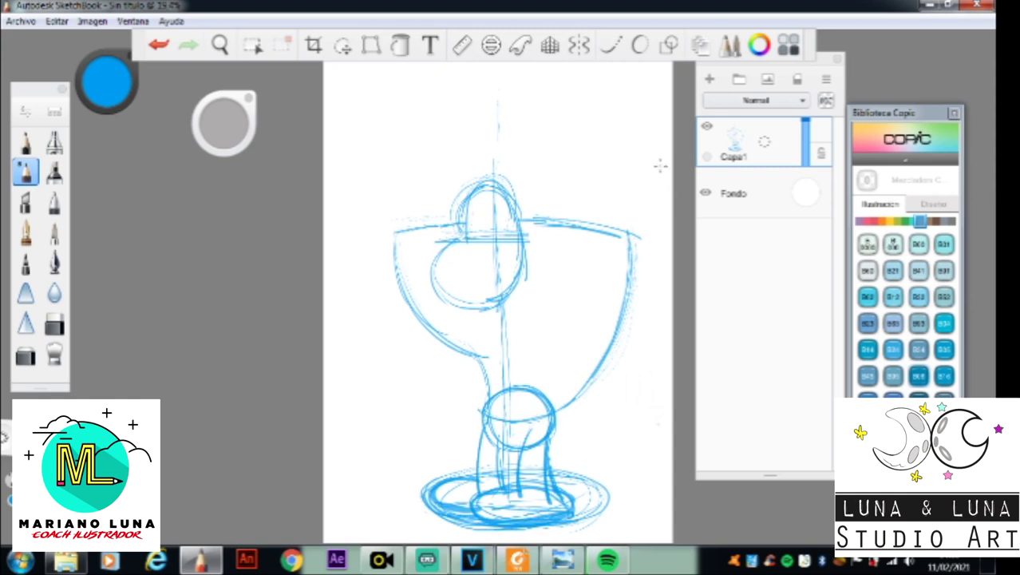
# Step: Reinforce the cranium and jaw outlines, add a curved centre line down the face and draw two round eyes
pyautogui.moveTo(479, 210); pyautogui.dragTo(477, 240)
pyautogui.moveTo(470, 198); pyautogui.dragTo(462, 243)
pyautogui.moveTo(499, 188); pyautogui.dragTo(519, 233)
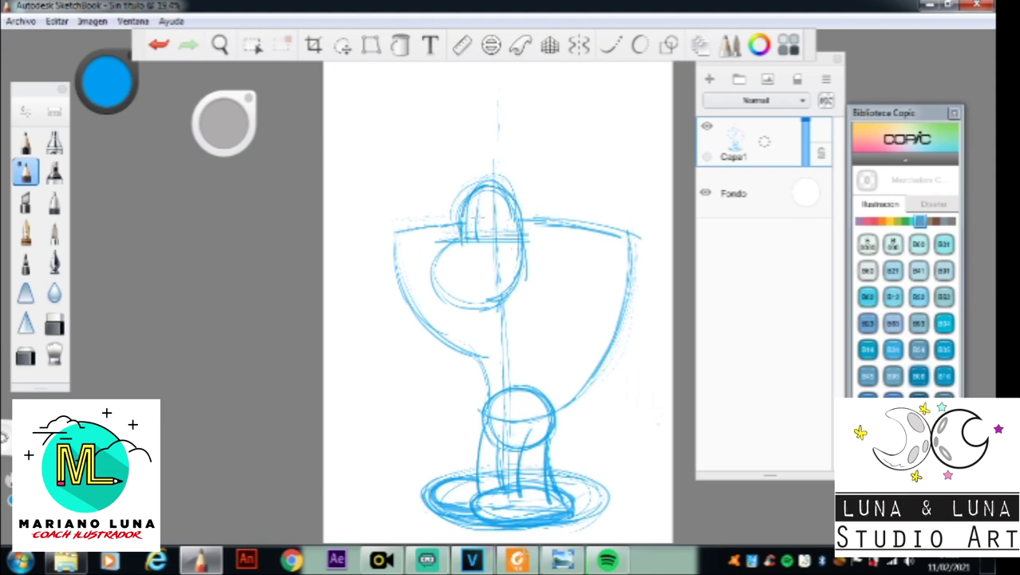
pyautogui.moveTo(454, 246)
pyautogui.mouseDown()
pyautogui.moveTo(435, 291)
pyautogui.moveTo(490, 309)
pyautogui.moveTo(525, 231)
pyautogui.moveTo(498, 300)
pyautogui.mouseUp()
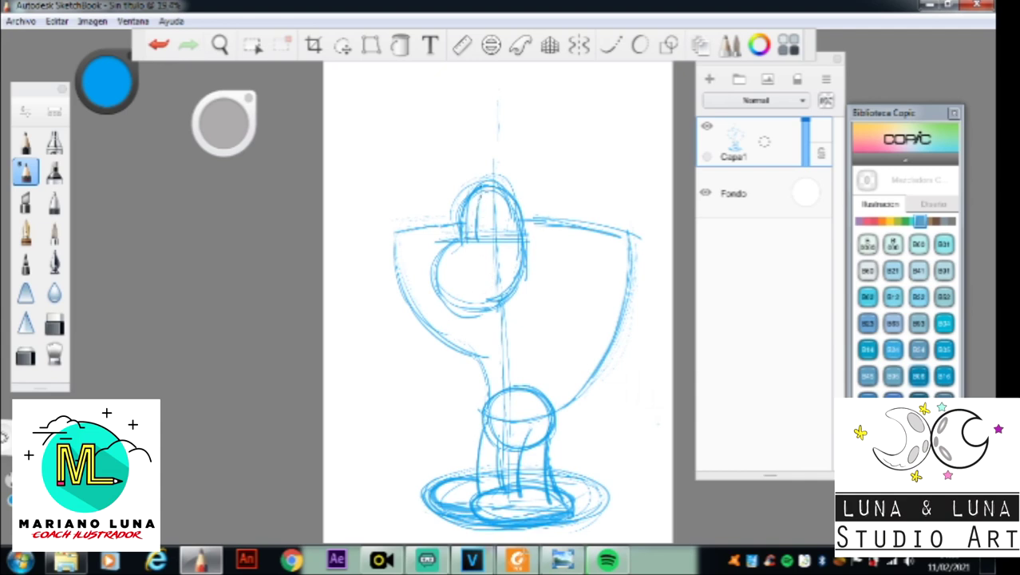
pyautogui.moveTo(479, 242); pyautogui.dragTo(459, 316)
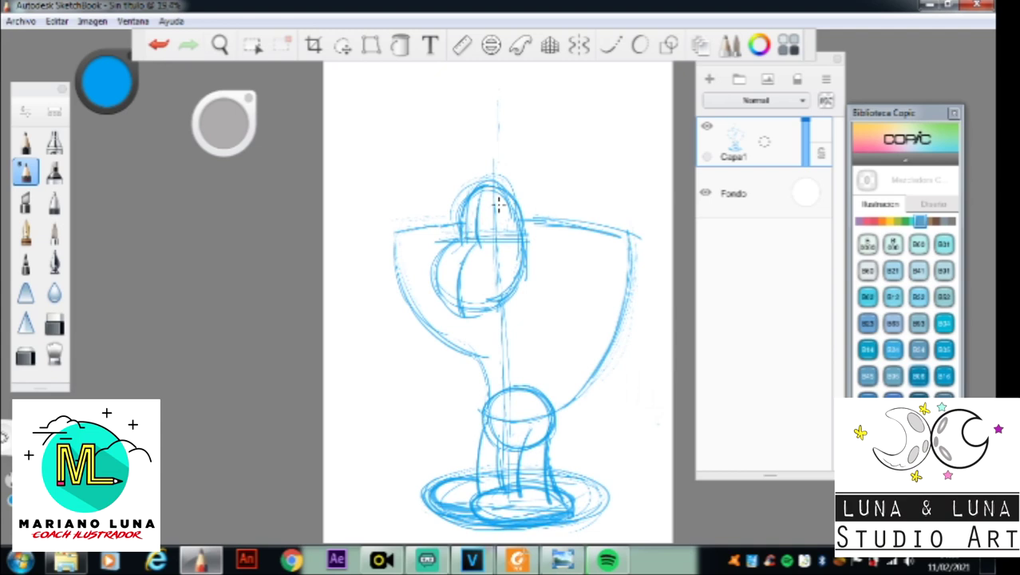
pyautogui.moveTo(485, 240)
pyautogui.mouseDown()
pyautogui.moveTo(495, 243)
pyautogui.moveTo(503, 223)
pyautogui.moveTo(483, 214)
pyautogui.moveTo(460, 230)
pyautogui.moveTo(465, 242)
pyautogui.moveTo(475, 233)
pyautogui.mouseUp()
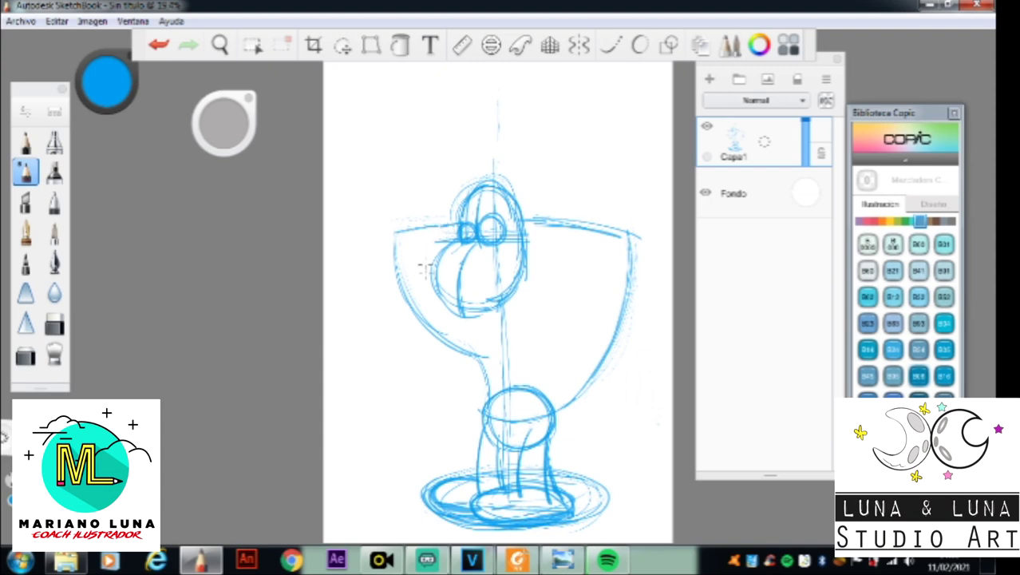
# Step: Redraw the torso's left contour further inward and erase the old outer contour
pyautogui.moveTo(416, 255)
pyautogui.mouseDown()
pyautogui.moveTo(439, 328)
pyautogui.moveTo(461, 352)
pyautogui.mouseUp()
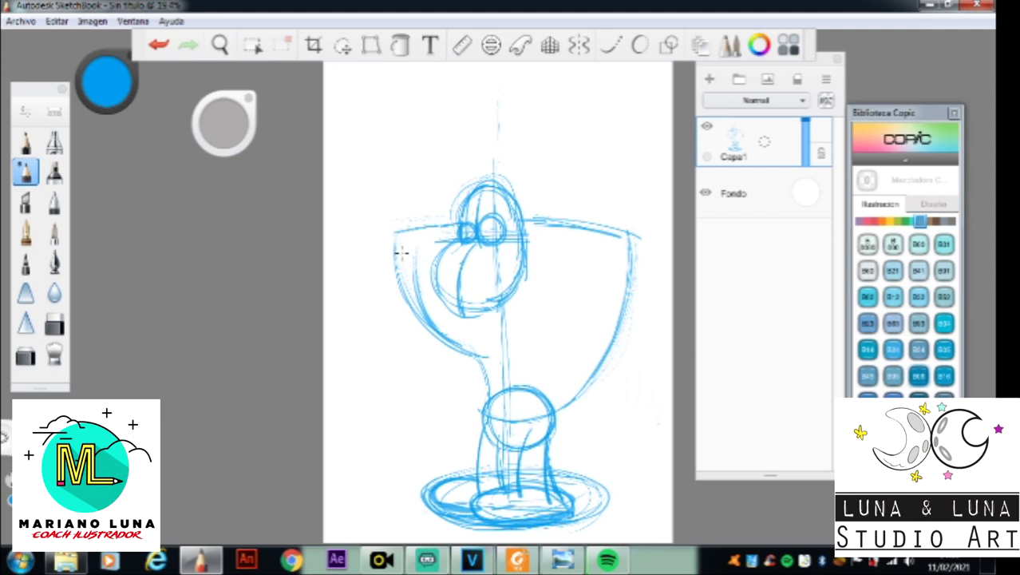
pyautogui.moveTo(397, 234); pyautogui.dragTo(416, 315)
pyautogui.press('e')
pyautogui.press('e')
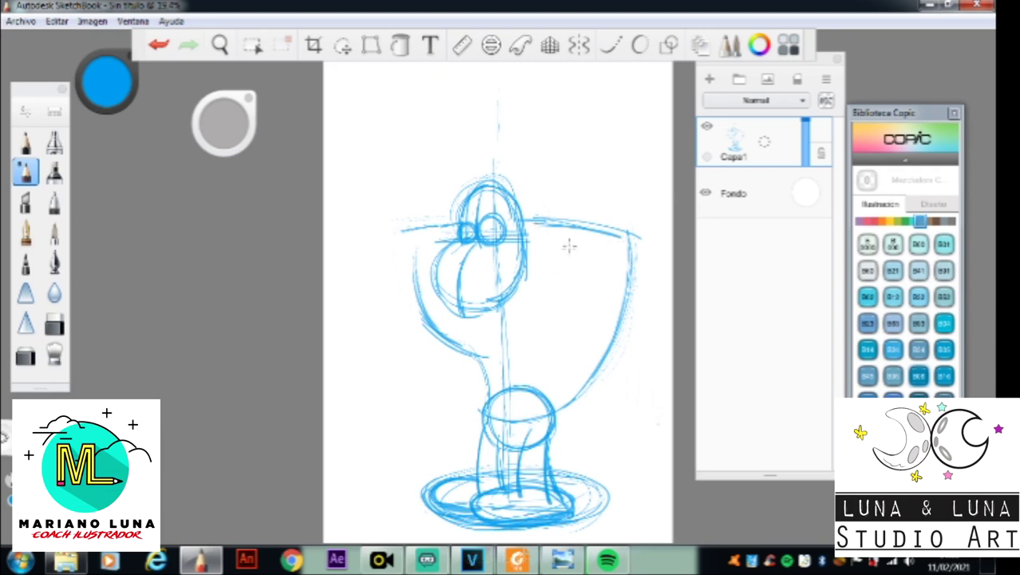
# Step: Sketch the figure's right arm as a long shape tapering from the shoulder line to the wrist, with a rounded fist at its end
pyautogui.moveTo(538, 277); pyautogui.dragTo(555, 352)
pyautogui.moveTo(633, 236)
pyautogui.mouseDown()
pyautogui.moveTo(624, 372)
pyautogui.moveTo(597, 435)
pyautogui.moveTo(642, 270)
pyautogui.moveTo(627, 227)
pyautogui.moveTo(596, 435)
pyautogui.mouseUp()
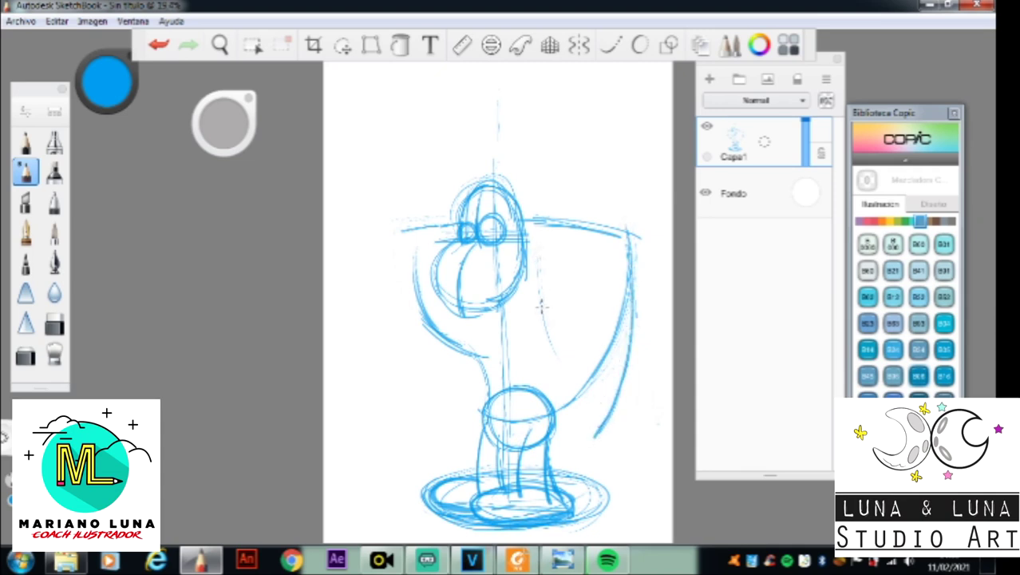
pyautogui.moveTo(538, 295); pyautogui.dragTo(554, 361)
pyautogui.moveTo(535, 233); pyautogui.dragTo(560, 411)
pyautogui.moveTo(553, 364); pyautogui.dragTo(563, 465)
pyautogui.moveTo(561, 233)
pyautogui.mouseDown()
pyautogui.moveTo(554, 340)
pyautogui.moveTo(566, 372)
pyautogui.mouseUp()
pyautogui.moveTo(624, 233); pyautogui.dragTo(595, 444)
pyautogui.moveTo(539, 305)
pyautogui.mouseDown()
pyautogui.moveTo(568, 460)
pyautogui.moveTo(589, 486)
pyautogui.mouseUp()
pyautogui.moveTo(560, 415)
pyautogui.mouseDown()
pyautogui.moveTo(589, 488)
pyautogui.moveTo(604, 446)
pyautogui.moveTo(613, 489)
pyautogui.moveTo(587, 451)
pyautogui.moveTo(622, 426)
pyautogui.mouseUp()
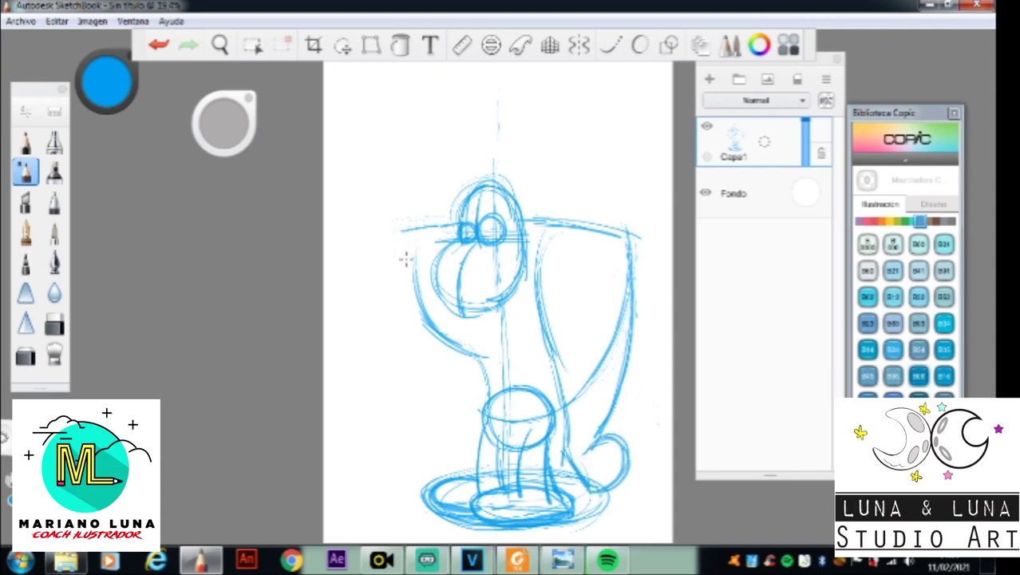
# Step: Sketch the bent arm opposite the hanging one, with a slanted upper line from the shoulder and a rounded forearm
pyautogui.moveTo(402, 273)
pyautogui.mouseDown()
pyautogui.moveTo(377, 312)
pyautogui.moveTo(383, 358)
pyautogui.moveTo(433, 376)
pyautogui.mouseUp()
pyautogui.moveTo(410, 274); pyautogui.dragTo(366, 334)
pyautogui.moveTo(405, 268)
pyautogui.mouseDown()
pyautogui.moveTo(378, 302)
pyautogui.moveTo(379, 363)
pyautogui.moveTo(463, 348)
pyautogui.moveTo(361, 342)
pyautogui.moveTo(424, 230)
pyautogui.mouseUp()
pyautogui.moveTo(415, 232); pyautogui.dragTo(456, 221)
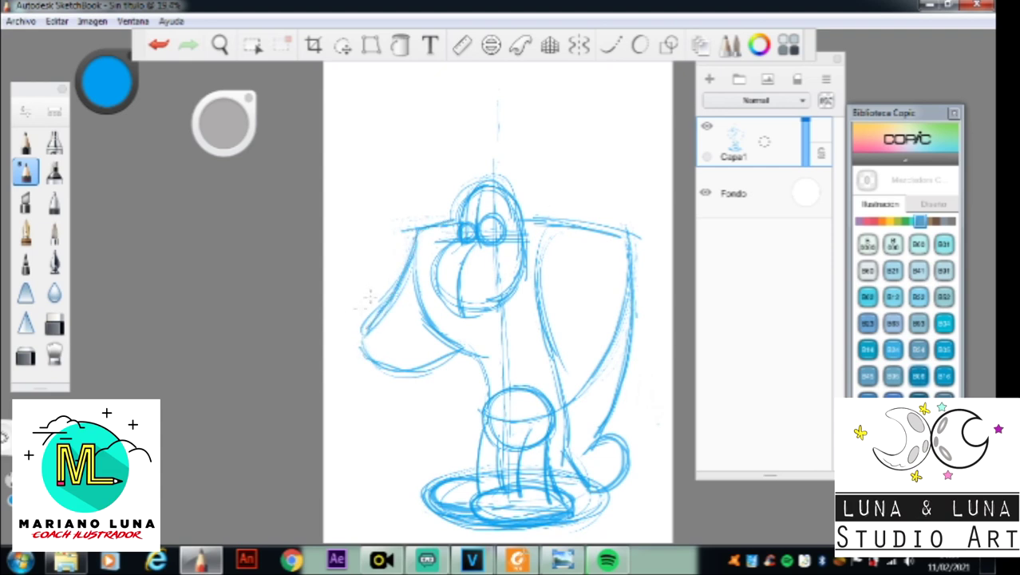
# Step: Sketch a round fist at the end of the bent arm, with rough curves inside it
pyautogui.moveTo(372, 304)
pyautogui.mouseDown()
pyautogui.moveTo(384, 344)
pyautogui.moveTo(360, 314)
pyautogui.moveTo(367, 304)
pyautogui.moveTo(346, 321)
pyautogui.moveTo(365, 364)
pyautogui.mouseUp()
pyautogui.moveTo(356, 312)
pyautogui.mouseDown()
pyautogui.moveTo(398, 304)
pyautogui.moveTo(352, 359)
pyautogui.moveTo(404, 324)
pyautogui.mouseUp()
pyautogui.moveTo(369, 284)
pyautogui.mouseDown()
pyautogui.moveTo(409, 329)
pyautogui.moveTo(383, 325)
pyautogui.moveTo(407, 324)
pyautogui.mouseUp()
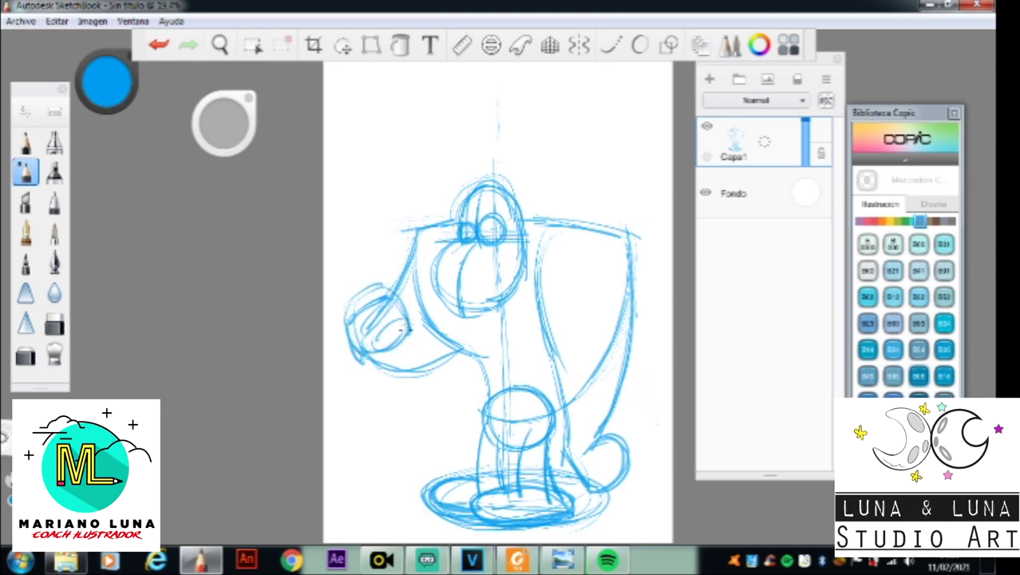
pyautogui.moveTo(346, 313)
pyautogui.mouseDown()
pyautogui.moveTo(368, 285)
pyautogui.moveTo(407, 311)
pyautogui.mouseUp()
pyautogui.moveTo(392, 279)
pyautogui.mouseDown()
pyautogui.moveTo(379, 282)
pyautogui.moveTo(383, 346)
pyautogui.moveTo(398, 323)
pyautogui.mouseUp()
# Step: Sketch a large club rising from the fist and widening to a rounded end above the head, with small knobs on its edge
pyautogui.moveTo(423, 223); pyautogui.dragTo(472, 150)
pyautogui.moveTo(439, 199); pyautogui.dragTo(474, 149)
pyautogui.moveTo(497, 128)
pyautogui.mouseDown()
pyautogui.moveTo(532, 150)
pyautogui.moveTo(539, 180)
pyautogui.mouseUp()
pyautogui.moveTo(404, 298); pyautogui.dragTo(425, 284)
pyautogui.moveTo(537, 148)
pyautogui.mouseDown()
pyautogui.moveTo(541, 191)
pyautogui.moveTo(523, 211)
pyautogui.mouseUp()
pyautogui.moveTo(472, 157); pyautogui.dragTo(396, 289)
pyautogui.moveTo(428, 227); pyautogui.dragTo(488, 131)
pyautogui.moveTo(503, 130)
pyautogui.mouseDown()
pyautogui.moveTo(526, 148)
pyautogui.moveTo(536, 185)
pyautogui.mouseUp()
pyautogui.moveTo(423, 217)
pyautogui.mouseDown()
pyautogui.moveTo(425, 192)
pyautogui.moveTo(430, 214)
pyautogui.mouseUp()
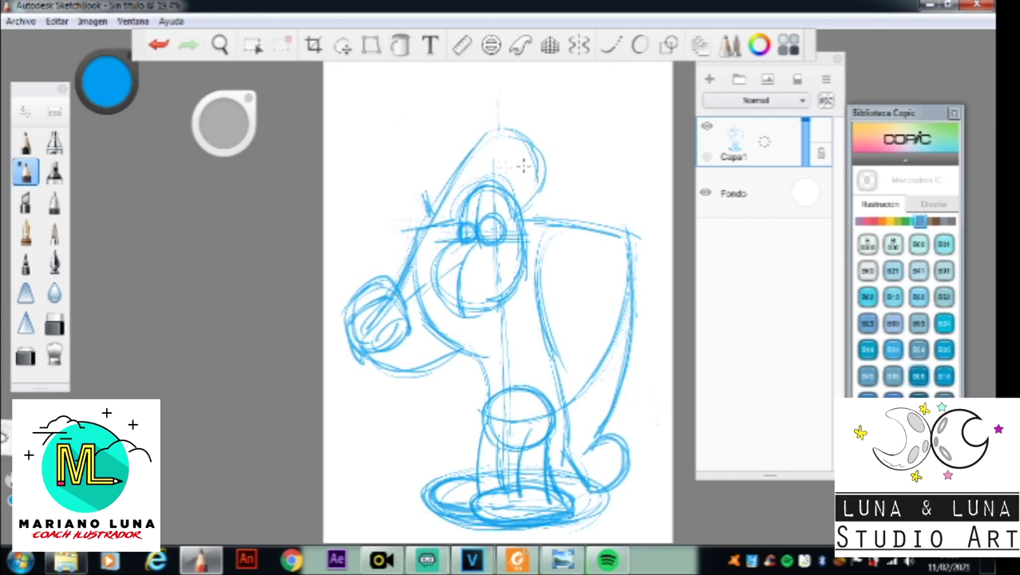
pyautogui.moveTo(470, 137)
pyautogui.mouseDown()
pyautogui.moveTo(471, 162)
pyautogui.moveTo(463, 155)
pyautogui.mouseUp()
# Step: Erase the rough fist and redraw it with curved finger lines, the club's handle tip below and a firmer forearm underside
pyautogui.press('e')
pyautogui.moveTo(396, 276)
pyautogui.mouseDown()
pyautogui.moveTo(391, 327)
pyautogui.moveTo(361, 291)
pyautogui.moveTo(351, 336)
pyautogui.moveTo(388, 340)
pyautogui.mouseUp()
pyautogui.press('e')
pyautogui.moveTo(372, 293)
pyautogui.mouseDown()
pyautogui.moveTo(394, 280)
pyautogui.moveTo(415, 307)
pyautogui.moveTo(369, 351)
pyautogui.moveTo(415, 298)
pyautogui.moveTo(414, 312)
pyautogui.moveTo(412, 297)
pyautogui.moveTo(429, 318)
pyautogui.moveTo(399, 335)
pyautogui.moveTo(353, 313)
pyautogui.moveTo(383, 340)
pyautogui.mouseUp()
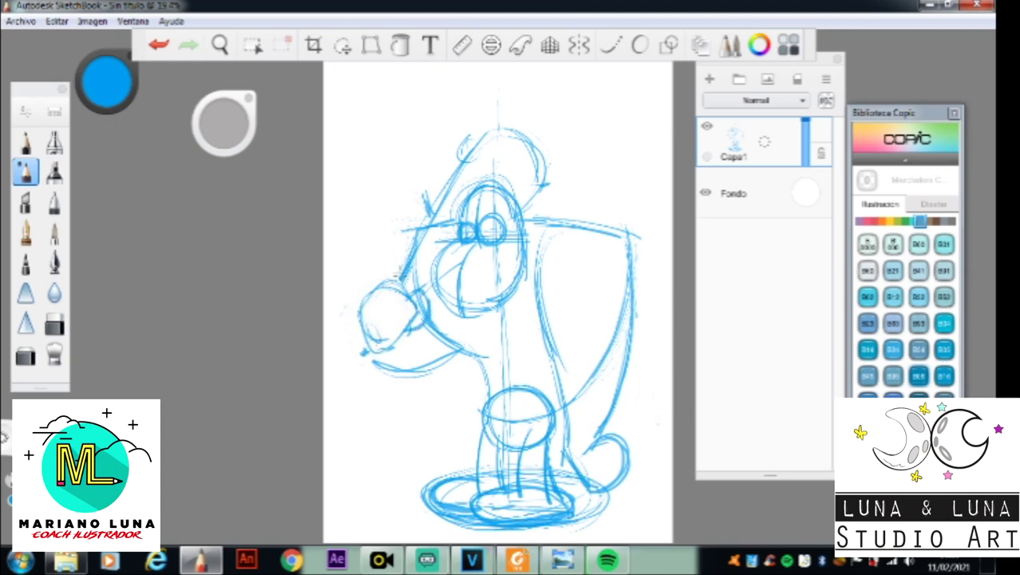
pyautogui.moveTo(391, 289)
pyautogui.mouseDown()
pyautogui.moveTo(358, 337)
pyautogui.moveTo(375, 351)
pyautogui.moveTo(354, 356)
pyautogui.mouseUp()
pyautogui.moveTo(385, 326); pyautogui.dragTo(437, 279)
pyautogui.moveTo(364, 300)
pyautogui.mouseDown()
pyautogui.moveTo(400, 323)
pyautogui.moveTo(396, 337)
pyautogui.moveTo(411, 320)
pyautogui.mouseUp()
pyautogui.moveTo(378, 348)
pyautogui.mouseDown()
pyautogui.moveTo(419, 370)
pyautogui.moveTo(462, 348)
pyautogui.mouseUp()
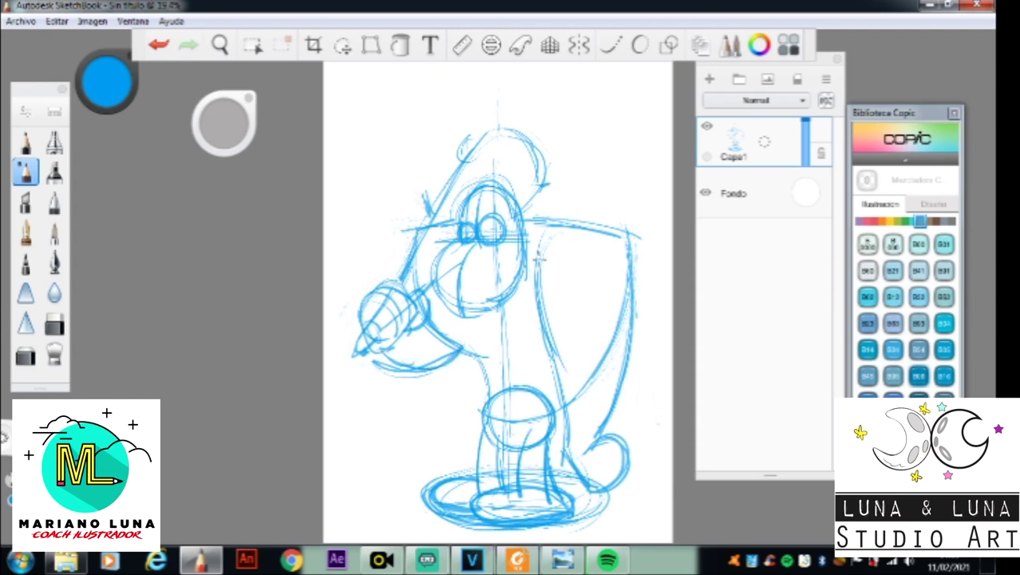
# Step: Reinforce the hanging arm's contours and sketch the nose and a wide curved smile across the jaw oval
pyautogui.moveTo(540, 261)
pyautogui.mouseDown()
pyautogui.moveTo(568, 460)
pyautogui.moveTo(553, 425)
pyautogui.moveTo(618, 462)
pyautogui.mouseUp()
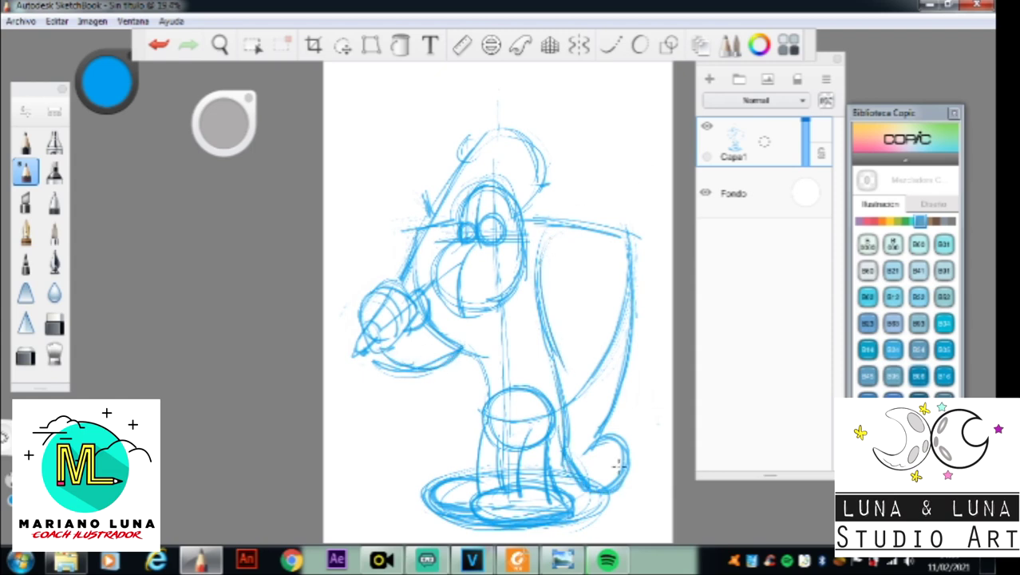
pyautogui.moveTo(625, 239); pyautogui.dragTo(597, 423)
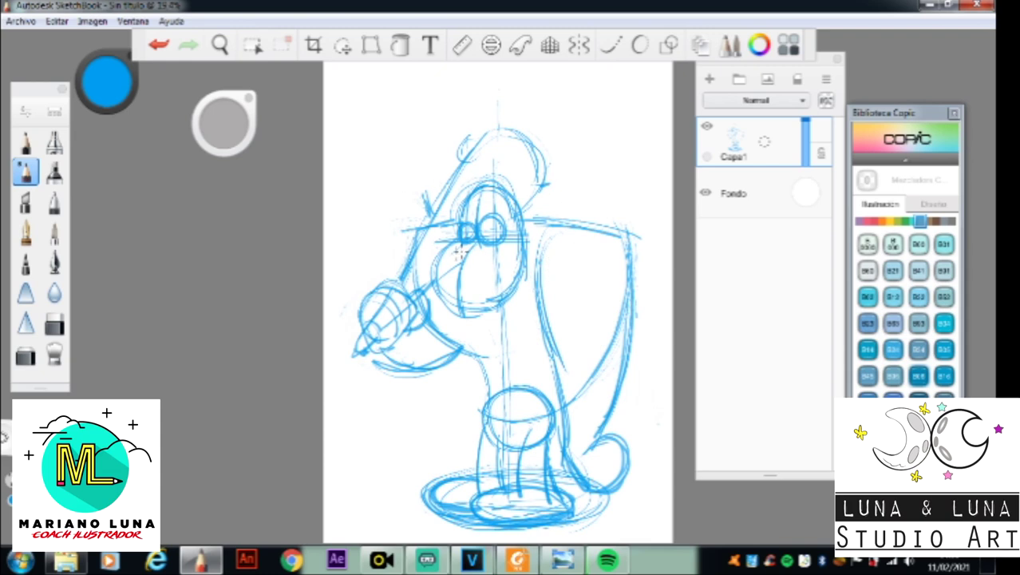
pyautogui.moveTo(459, 244)
pyautogui.mouseDown()
pyautogui.moveTo(479, 245)
pyautogui.moveTo(482, 263)
pyautogui.mouseUp()
pyautogui.moveTo(432, 267)
pyautogui.mouseDown()
pyautogui.moveTo(523, 259)
pyautogui.moveTo(473, 284)
pyautogui.moveTo(519, 265)
pyautogui.mouseUp()
pyautogui.moveTo(469, 286); pyautogui.dragTo(514, 246)
pyautogui.moveTo(637, 271)
pyautogui.mouseDown()
pyautogui.moveTo(605, 436)
pyautogui.moveTo(570, 495)
pyautogui.mouseUp()
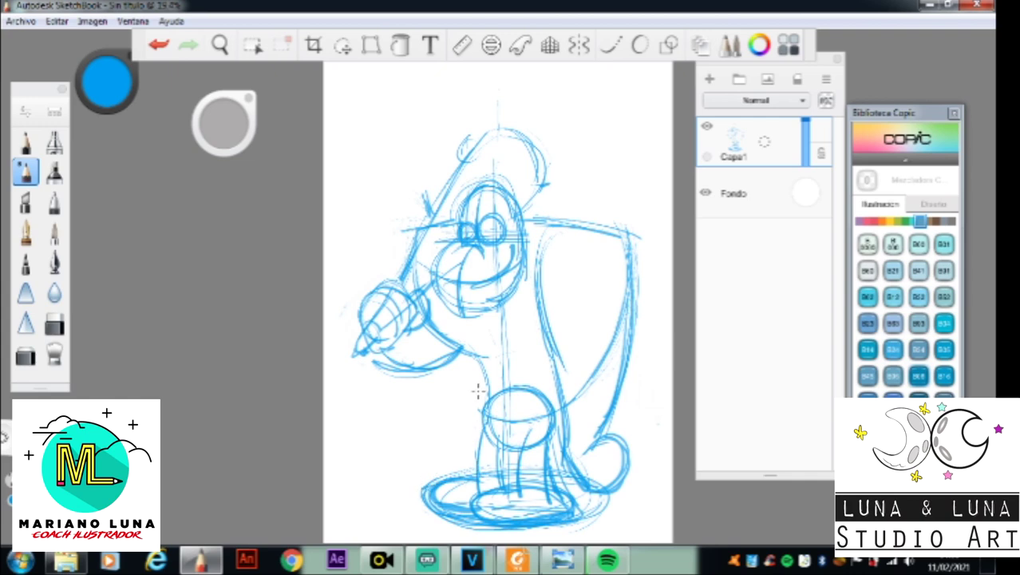
# Step: Darken the club's rounded end, the fist and the hanging arm's outer contour
pyautogui.moveTo(476, 148)
pyautogui.mouseDown()
pyautogui.moveTo(543, 184)
pyautogui.moveTo(550, 214)
pyautogui.mouseUp()
pyautogui.moveTo(426, 238)
pyautogui.mouseDown()
pyautogui.moveTo(361, 341)
pyautogui.moveTo(413, 289)
pyautogui.moveTo(408, 323)
pyautogui.mouseUp()
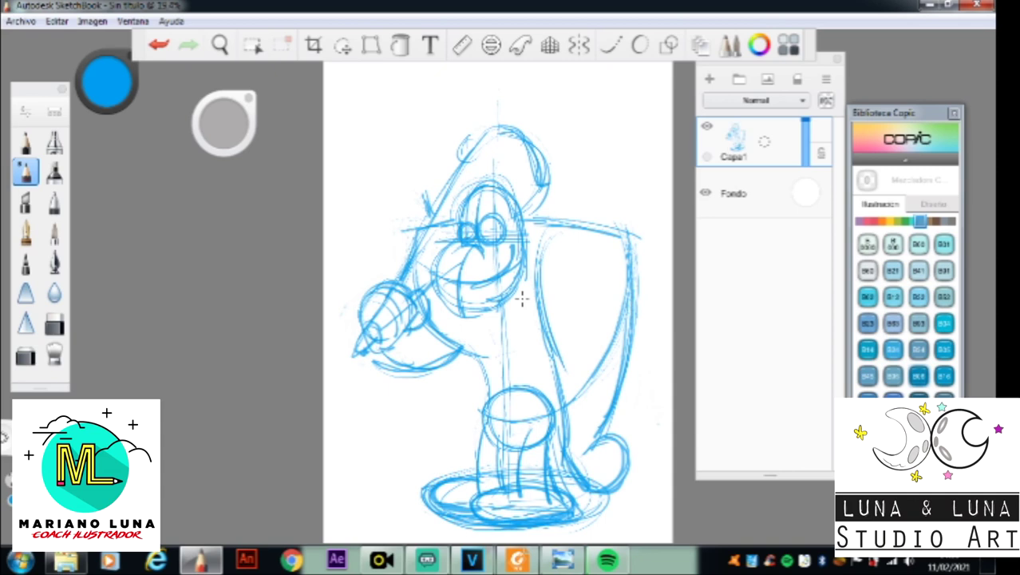
pyautogui.moveTo(627, 345); pyautogui.dragTo(593, 439)
# Step: Draw the torso's curved centre line from the jaw to the pelvis circle and a dashed curve inside the hanging arm
pyautogui.moveTo(487, 310); pyautogui.dragTo(507, 375)
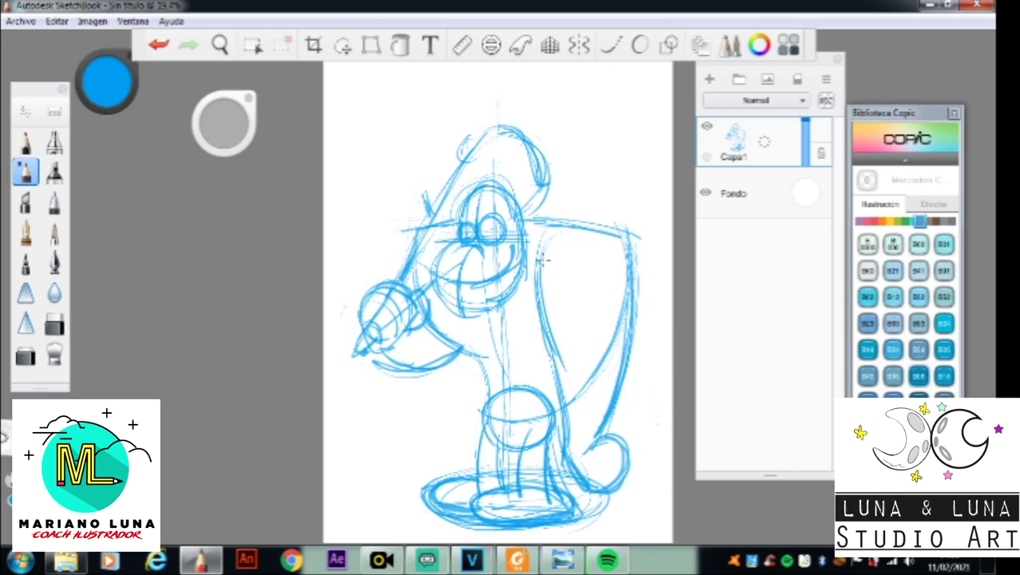
pyautogui.moveTo(470, 250)
pyautogui.mouseDown()
pyautogui.moveTo(470, 303)
pyautogui.moveTo(504, 367)
pyautogui.moveTo(514, 443)
pyautogui.moveTo(480, 334)
pyautogui.moveTo(473, 248)
pyautogui.moveTo(484, 229)
pyautogui.mouseUp()
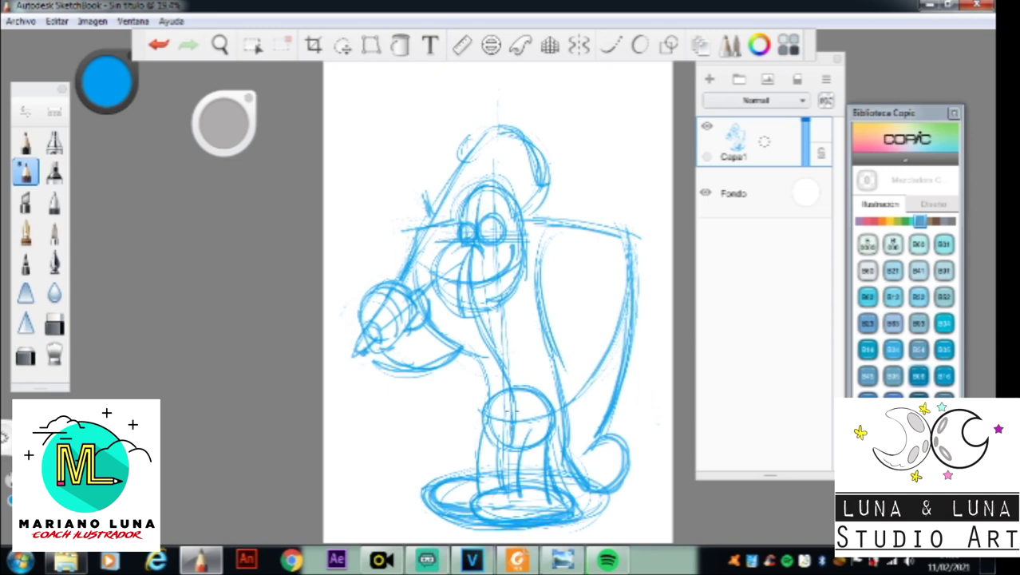
pyautogui.moveTo(550, 230)
pyautogui.mouseDown()
pyautogui.moveTo(599, 245)
pyautogui.moveTo(573, 361)
pyautogui.mouseUp()
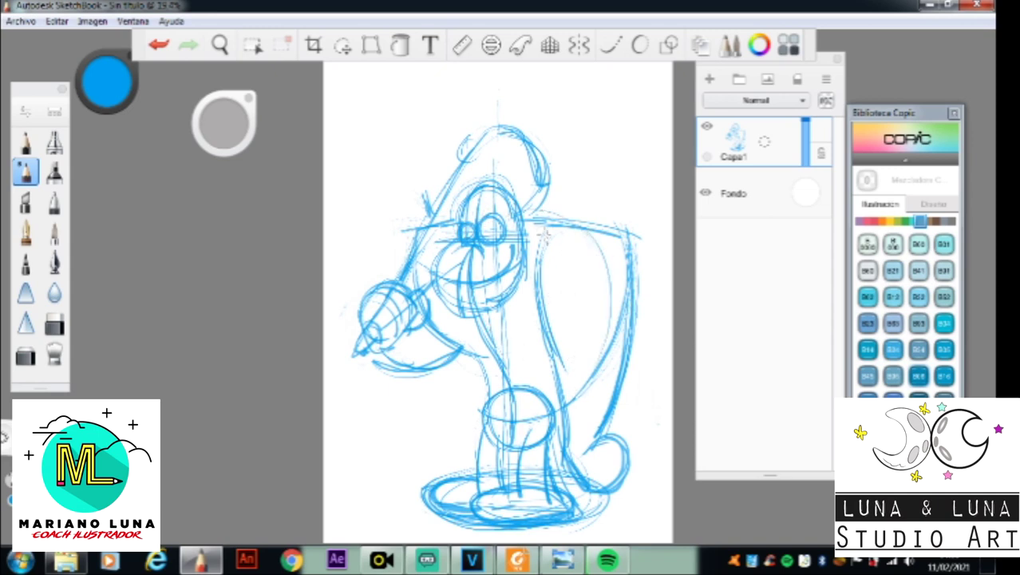
pyautogui.moveTo(556, 237); pyautogui.dragTo(578, 356)
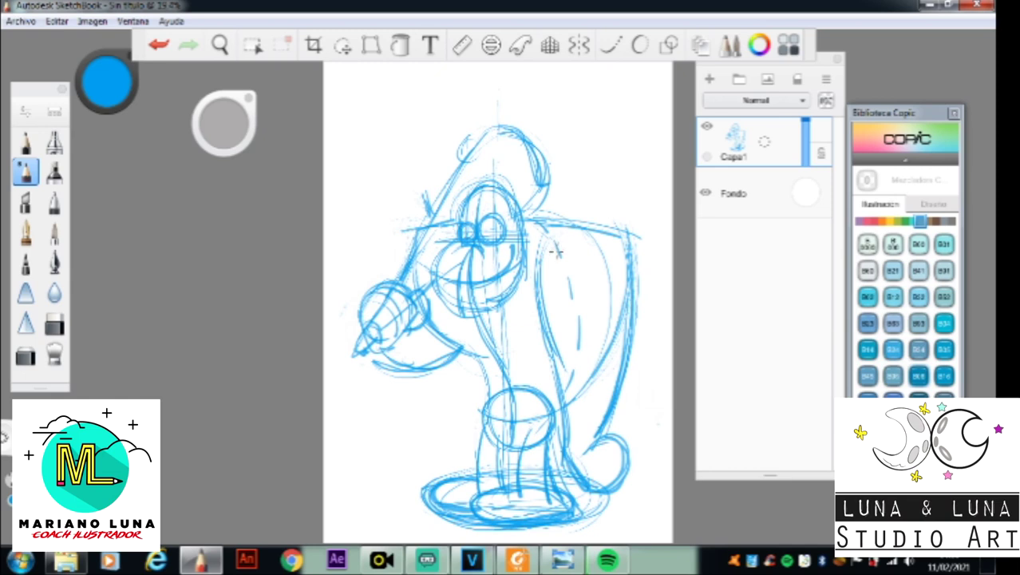
pyautogui.moveTo(469, 164); pyautogui.dragTo(422, 245)
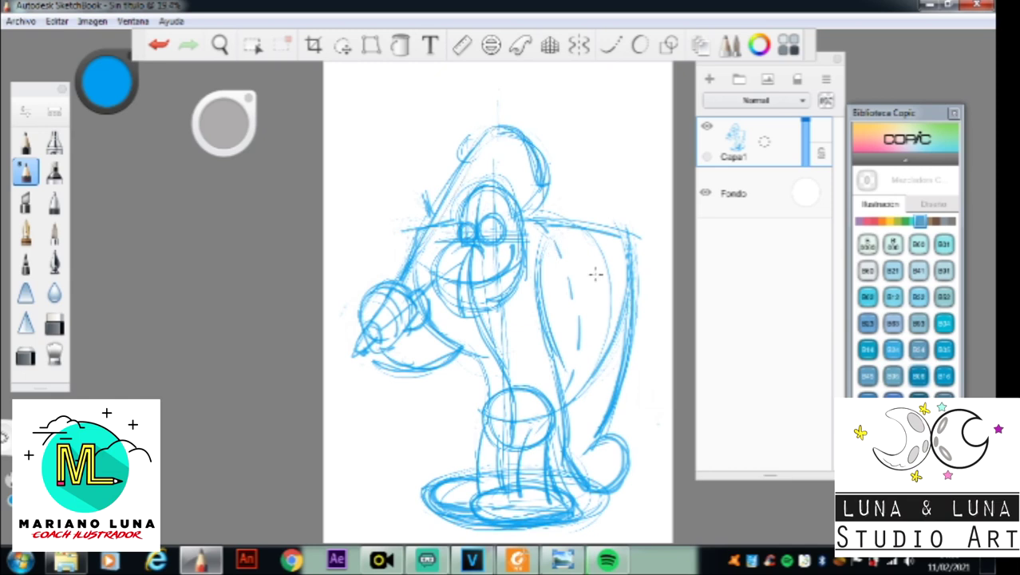
# Step: Lower the opacity of the blue sketch layer and add a new layer above it
pyautogui.moveTo(810, 128); pyautogui.dragTo(802, 163)
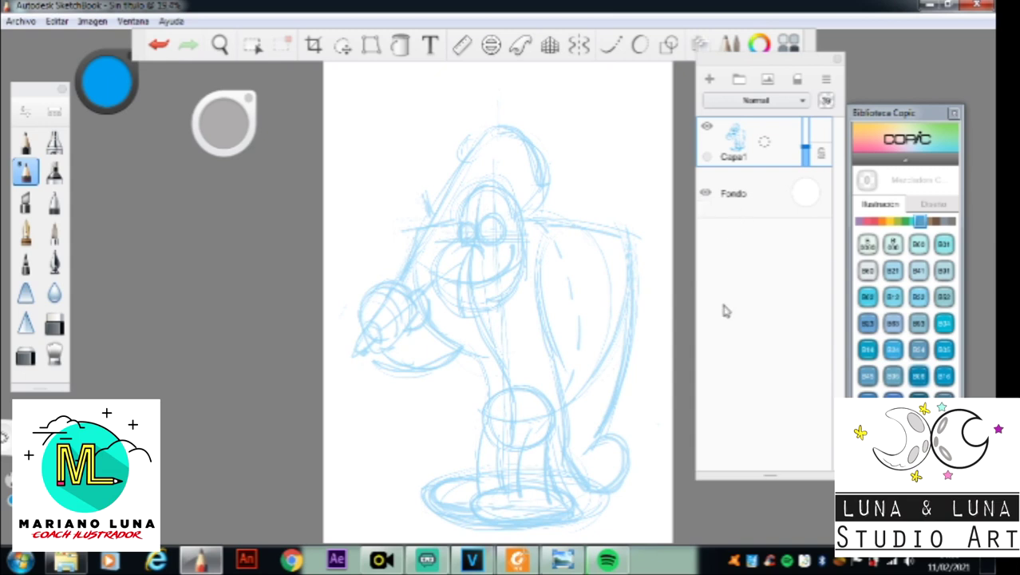
pyautogui.click(710, 79)
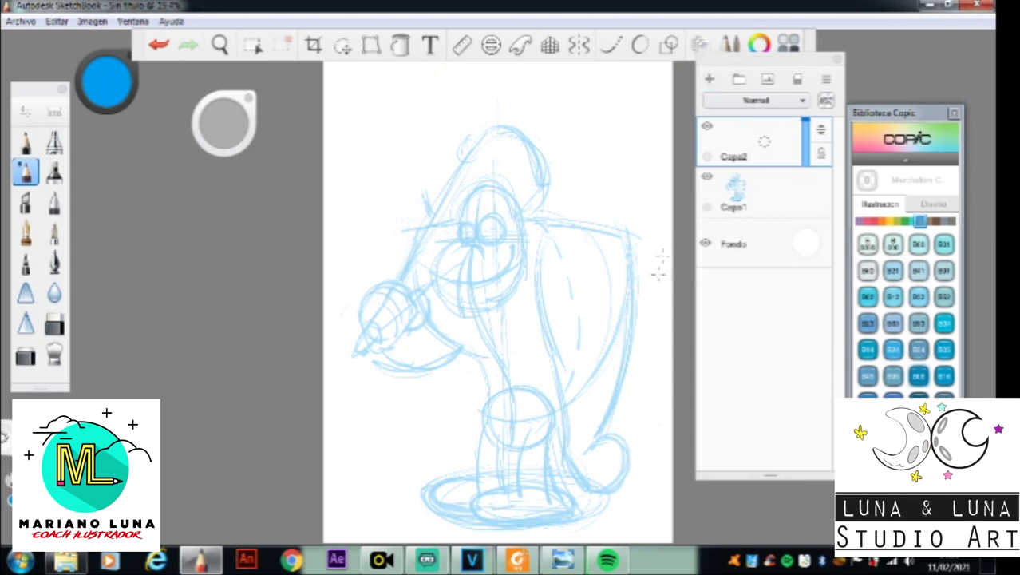
# Step: Switch to red and draw the slanted forehead edge, a flat brow line, two small eyes with pupils and two forehead wrinkles
pyautogui.click(107, 80)
pyautogui.click(134, 89)
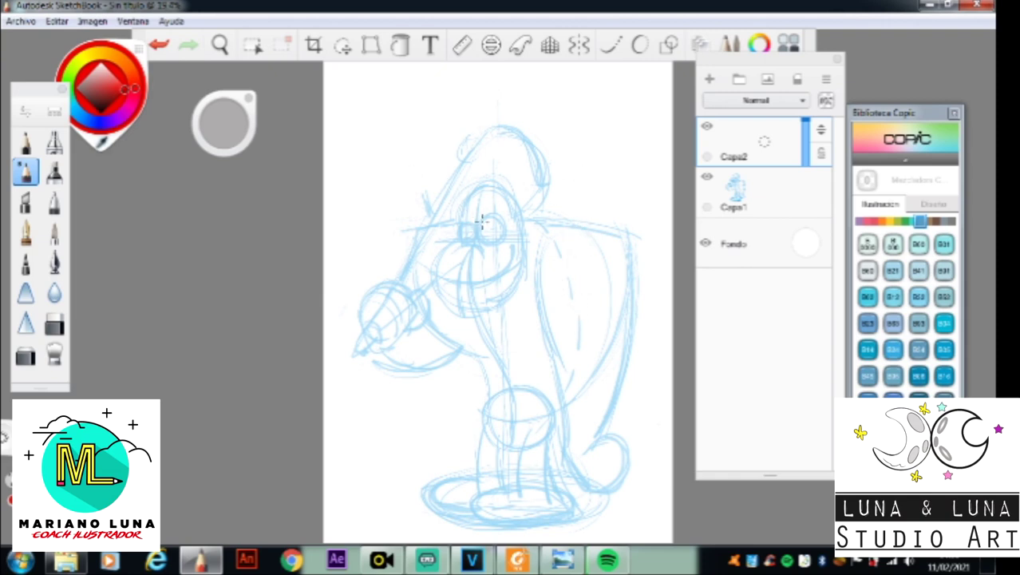
pyautogui.press('space')
pyautogui.moveTo(495, 242); pyautogui.dragTo(560, 264)
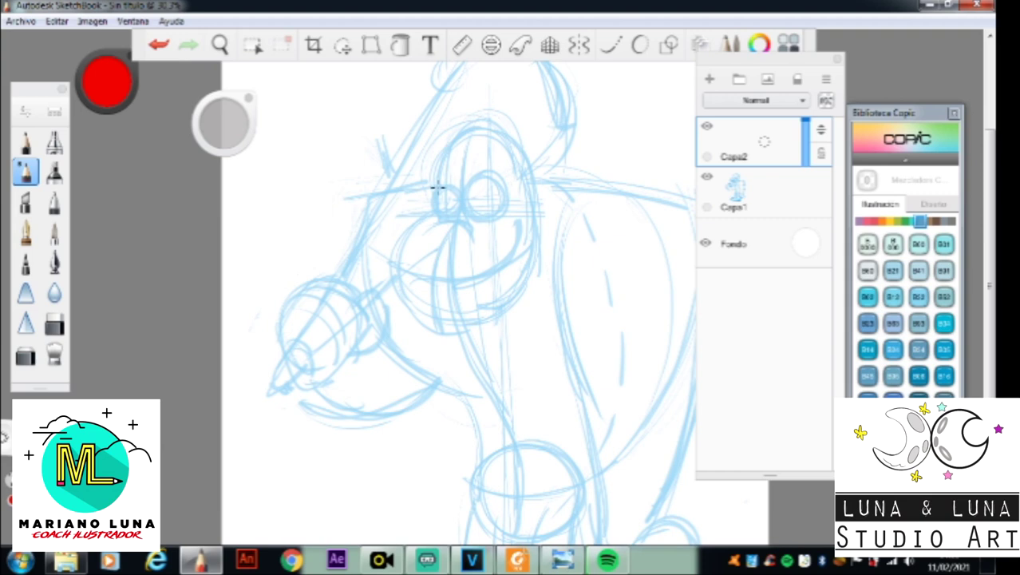
pyautogui.moveTo(408, 198); pyautogui.dragTo(496, 191)
pyautogui.moveTo(395, 201); pyautogui.dragTo(483, 122)
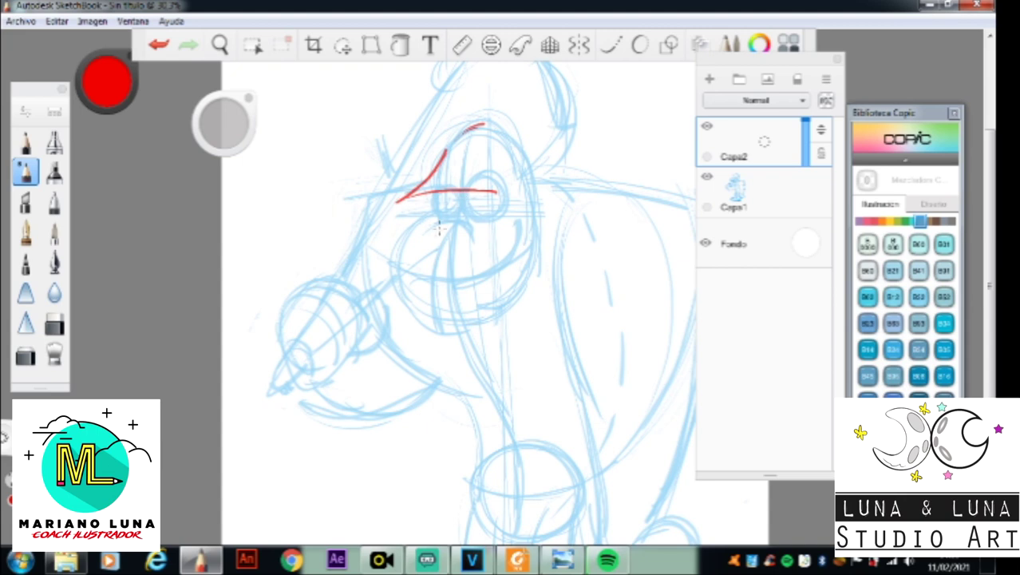
pyautogui.moveTo(461, 191)
pyautogui.mouseDown()
pyautogui.moveTo(479, 214)
pyautogui.moveTo(494, 200)
pyautogui.moveTo(490, 211)
pyautogui.moveTo(431, 206)
pyautogui.moveTo(443, 216)
pyautogui.moveTo(483, 209)
pyautogui.moveTo(450, 209)
pyautogui.moveTo(444, 196)
pyautogui.mouseUp()
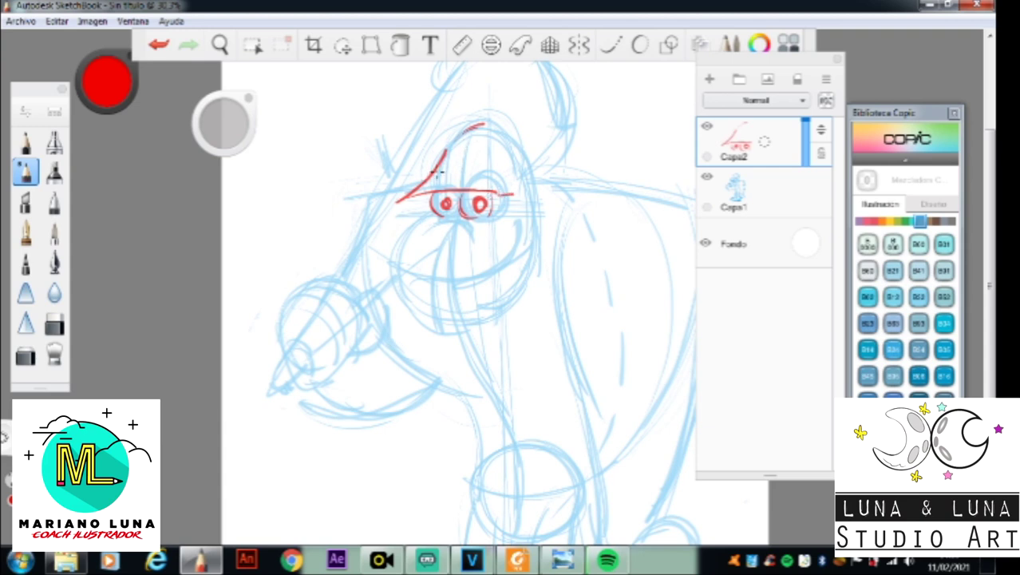
pyautogui.moveTo(415, 182)
pyautogui.mouseDown()
pyautogui.moveTo(482, 172)
pyautogui.moveTo(431, 174)
pyautogui.moveTo(482, 163)
pyautogui.mouseUp()
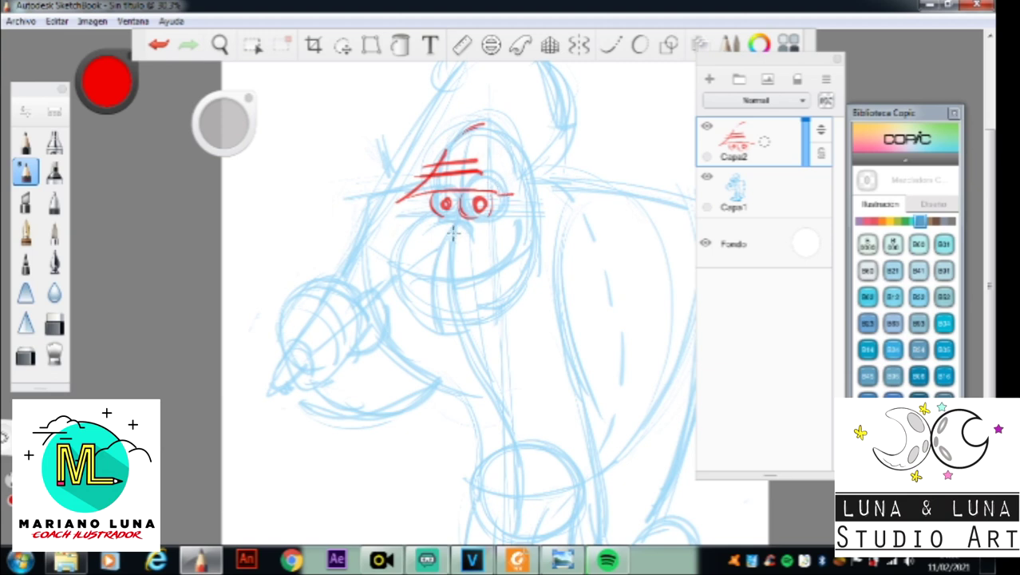
# Step: Draw a small nose with two oval nostrils and a creased bridge between the eyes
pyautogui.moveTo(457, 234)
pyautogui.mouseDown()
pyautogui.moveTo(466, 238)
pyautogui.moveTo(440, 229)
pyautogui.moveTo(474, 240)
pyautogui.moveTo(458, 224)
pyautogui.moveTo(429, 240)
pyautogui.moveTo(437, 248)
pyautogui.mouseUp()
pyautogui.moveTo(443, 209)
pyautogui.mouseDown()
pyautogui.moveTo(461, 223)
pyautogui.moveTo(462, 205)
pyautogui.moveTo(456, 226)
pyautogui.mouseUp()
pyautogui.moveTo(437, 200); pyautogui.dragTo(457, 222)
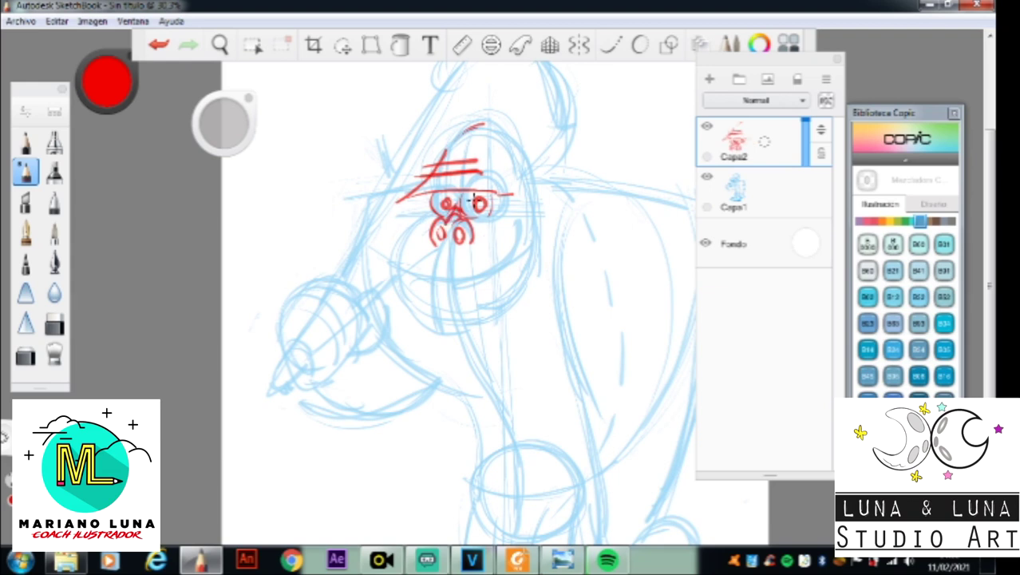
# Step: Draw the muzzle's curved edge beside the nose and a rounded ear with shaded inner detail at the side of the head
pyautogui.moveTo(392, 263)
pyautogui.mouseDown()
pyautogui.moveTo(435, 209)
pyautogui.moveTo(392, 262)
pyautogui.mouseUp()
pyautogui.moveTo(519, 209)
pyautogui.mouseDown()
pyautogui.moveTo(559, 189)
pyautogui.moveTo(571, 204)
pyautogui.moveTo(546, 237)
pyautogui.mouseUp()
pyautogui.moveTo(512, 235)
pyautogui.mouseDown()
pyautogui.moveTo(528, 238)
pyautogui.moveTo(570, 206)
pyautogui.mouseUp()
pyautogui.moveTo(546, 239)
pyautogui.mouseDown()
pyautogui.moveTo(569, 202)
pyautogui.moveTo(551, 204)
pyautogui.moveTo(544, 230)
pyautogui.moveTo(546, 205)
pyautogui.moveTo(547, 217)
pyautogui.mouseUp()
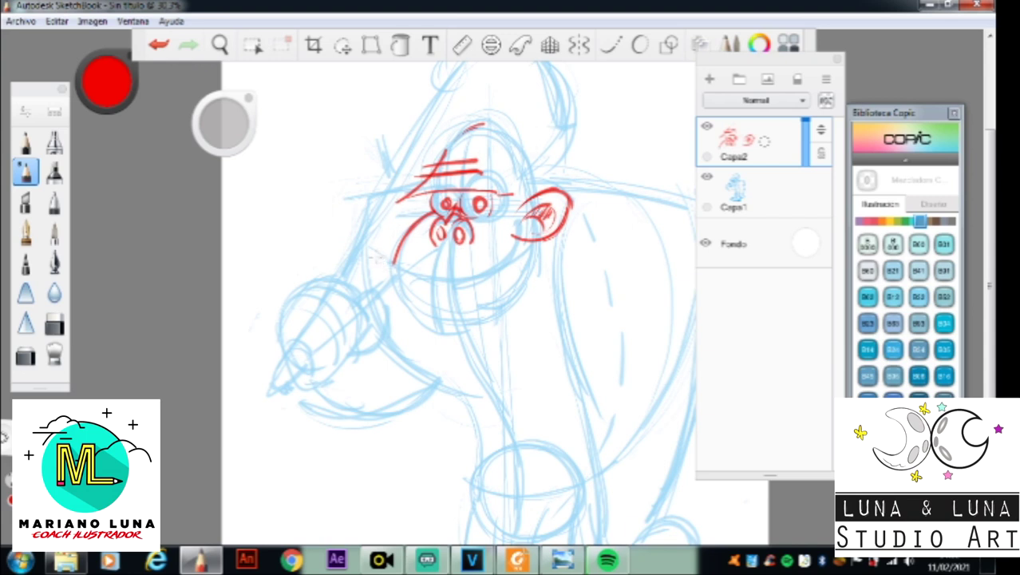
# Step: Draw a wide grinning mouth below the nose and divide it into large teeth
pyautogui.moveTo(391, 262)
pyautogui.mouseDown()
pyautogui.moveTo(422, 276)
pyautogui.moveTo(477, 265)
pyautogui.moveTo(501, 246)
pyautogui.moveTo(503, 229)
pyautogui.moveTo(506, 276)
pyautogui.mouseUp()
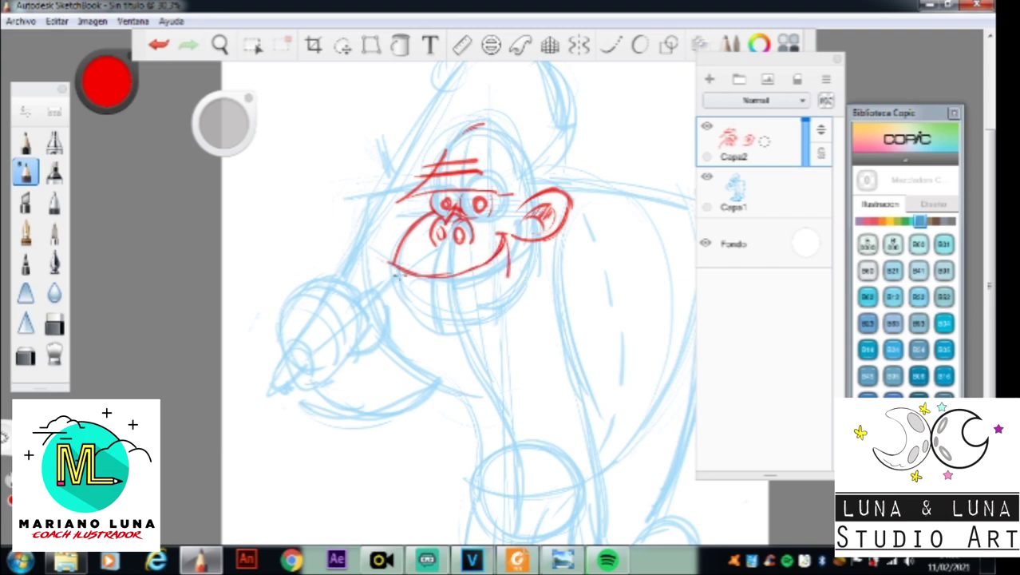
pyautogui.moveTo(390, 273)
pyautogui.mouseDown()
pyautogui.moveTo(456, 315)
pyautogui.moveTo(478, 313)
pyautogui.moveTo(512, 273)
pyautogui.moveTo(456, 312)
pyautogui.mouseUp()
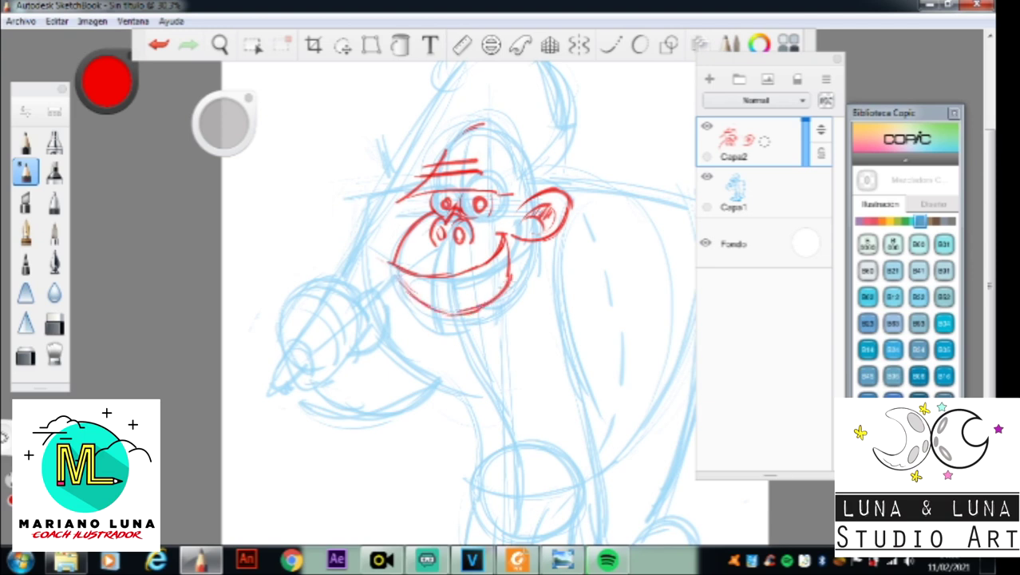
pyautogui.moveTo(505, 240); pyautogui.dragTo(489, 297)
pyautogui.moveTo(396, 273)
pyautogui.mouseDown()
pyautogui.moveTo(446, 313)
pyautogui.moveTo(495, 271)
pyautogui.mouseUp()
pyautogui.moveTo(431, 269)
pyautogui.mouseDown()
pyautogui.moveTo(429, 311)
pyautogui.moveTo(467, 276)
pyautogui.moveTo(463, 311)
pyautogui.mouseUp()
pyautogui.moveTo(485, 256)
pyautogui.mouseDown()
pyautogui.moveTo(483, 295)
pyautogui.moveTo(498, 297)
pyautogui.mouseUp()
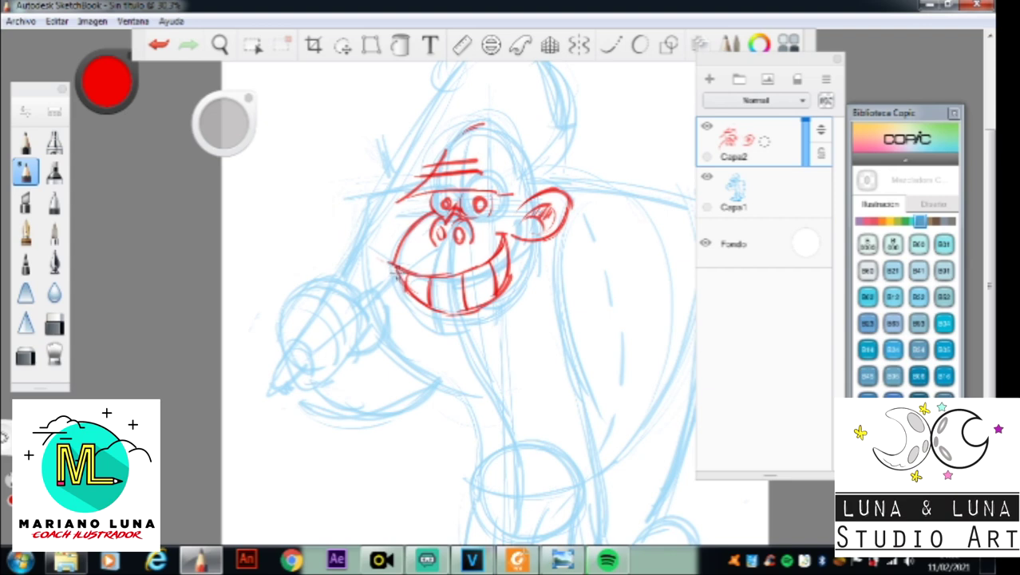
# Step: Draw the broad jaw contour curving below the grin from the mouth corner up towards the ear
pyautogui.moveTo(400, 274); pyautogui.dragTo(380, 257)
pyautogui.moveTo(380, 257)
pyautogui.mouseDown()
pyautogui.moveTo(401, 323)
pyautogui.moveTo(431, 355)
pyautogui.mouseUp()
pyautogui.moveTo(386, 261)
pyautogui.mouseDown()
pyautogui.moveTo(506, 351)
pyautogui.moveTo(472, 355)
pyautogui.moveTo(494, 356)
pyautogui.moveTo(480, 361)
pyautogui.moveTo(519, 312)
pyautogui.mouseUp()
pyautogui.moveTo(529, 254); pyautogui.dragTo(518, 321)
pyautogui.moveTo(531, 254); pyautogui.dragTo(519, 316)
pyautogui.moveTo(384, 260)
pyautogui.mouseDown()
pyautogui.moveTo(453, 310)
pyautogui.moveTo(370, 260)
pyautogui.moveTo(447, 359)
pyautogui.moveTo(468, 353)
pyautogui.mouseUp()
pyautogui.moveTo(530, 257)
pyautogui.mouseDown()
pyautogui.moveTo(533, 296)
pyautogui.moveTo(484, 355)
pyautogui.moveTo(499, 348)
pyautogui.moveTo(474, 356)
pyautogui.mouseUp()
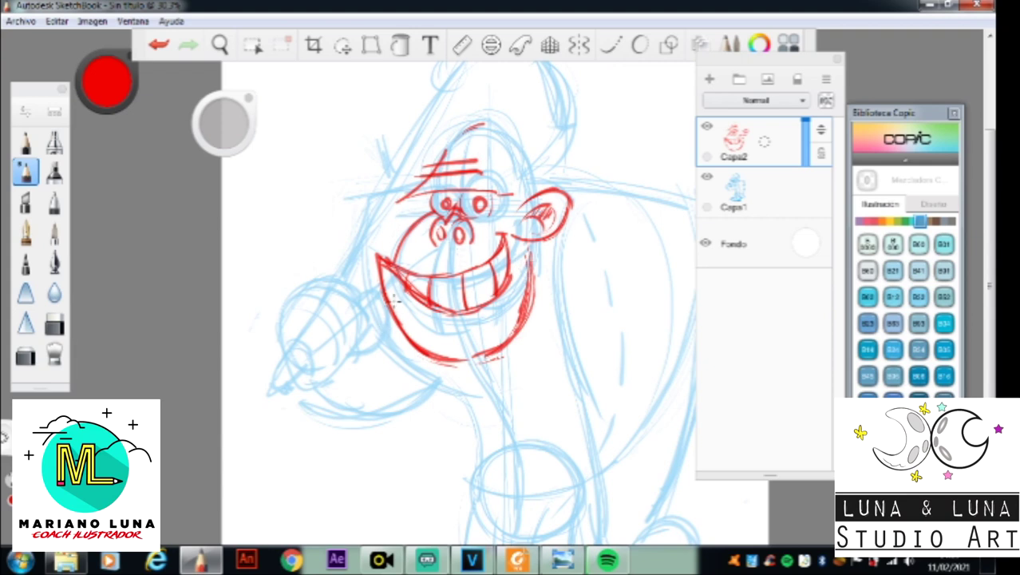
# Step: Add short beard strokes radiating outward all along the jaw contour
pyautogui.moveTo(374, 316)
pyautogui.mouseDown()
pyautogui.moveTo(402, 311)
pyautogui.moveTo(382, 331)
pyautogui.moveTo(414, 317)
pyautogui.moveTo(390, 369)
pyautogui.mouseUp()
pyautogui.moveTo(414, 328); pyautogui.dragTo(405, 384)
pyautogui.moveTo(423, 334)
pyautogui.mouseDown()
pyautogui.moveTo(417, 399)
pyautogui.moveTo(432, 403)
pyautogui.mouseUp()
pyautogui.moveTo(445, 345)
pyautogui.mouseDown()
pyautogui.moveTo(447, 401)
pyautogui.moveTo(479, 399)
pyautogui.mouseUp()
pyautogui.moveTo(484, 348)
pyautogui.mouseDown()
pyautogui.moveTo(494, 388)
pyautogui.moveTo(512, 371)
pyautogui.mouseUp()
pyautogui.moveTo(489, 328); pyautogui.dragTo(518, 372)
pyautogui.moveTo(505, 321)
pyautogui.mouseDown()
pyautogui.moveTo(533, 361)
pyautogui.moveTo(546, 351)
pyautogui.mouseUp()
pyautogui.moveTo(523, 300); pyautogui.dragTo(551, 326)
pyautogui.moveTo(530, 285); pyautogui.dragTo(559, 297)
pyautogui.moveTo(533, 265); pyautogui.dragTo(561, 286)
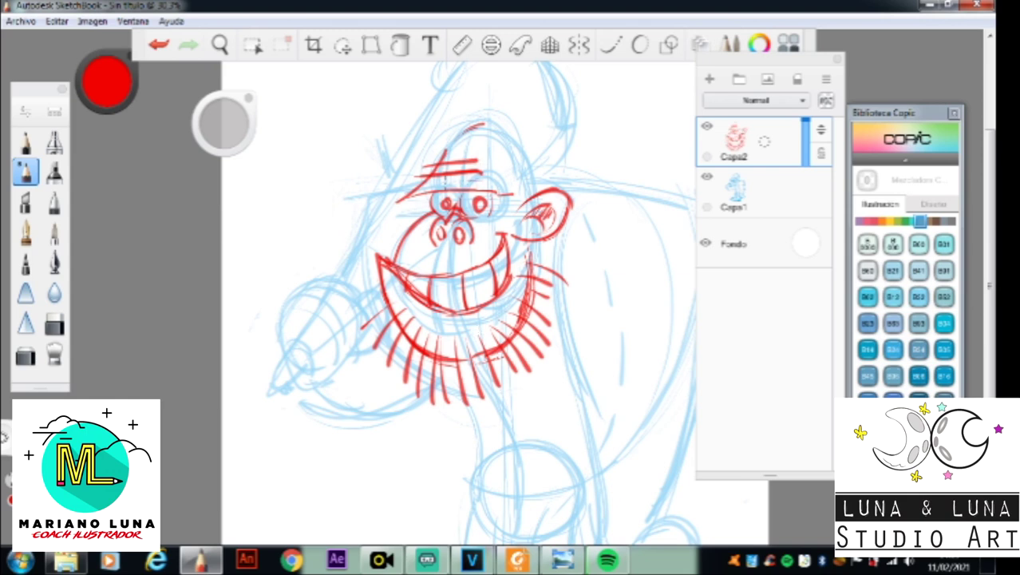
# Step: Thicken the brow line into a dense, hatched eyebrow spanning both eyes
pyautogui.moveTo(409, 188); pyautogui.dragTo(513, 182)
pyautogui.moveTo(463, 190)
pyautogui.mouseDown()
pyautogui.moveTo(506, 177)
pyautogui.moveTo(508, 190)
pyautogui.moveTo(405, 197)
pyautogui.mouseUp()
pyautogui.moveTo(500, 187); pyautogui.dragTo(517, 194)
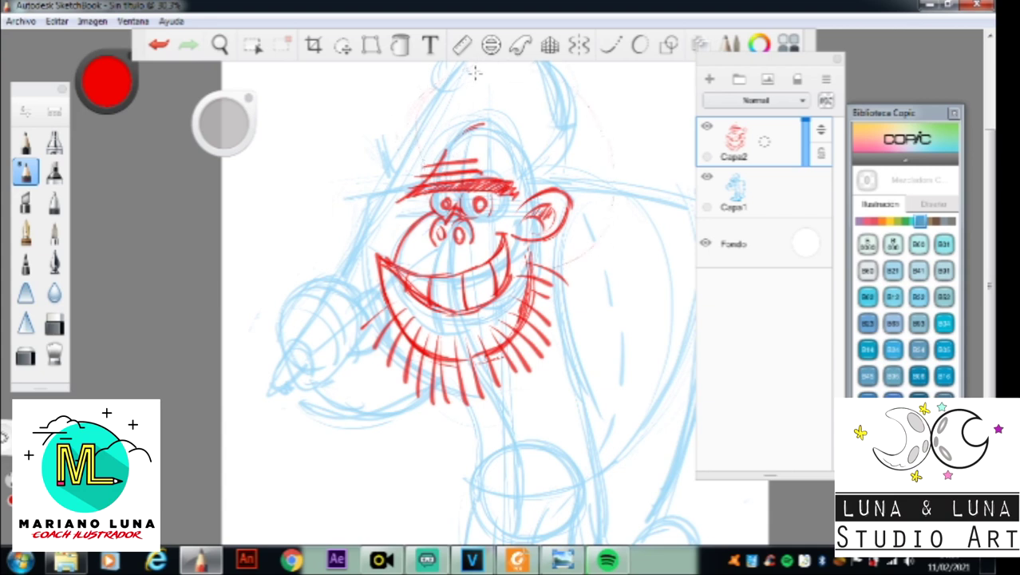
# Step: Sketch a light guide arc around the head and add long curved hair strokes from the forehead over the crown to behind the ear
pyautogui.moveTo(405, 149)
pyautogui.mouseDown()
pyautogui.moveTo(568, 85)
pyautogui.moveTo(605, 157)
pyautogui.mouseUp()
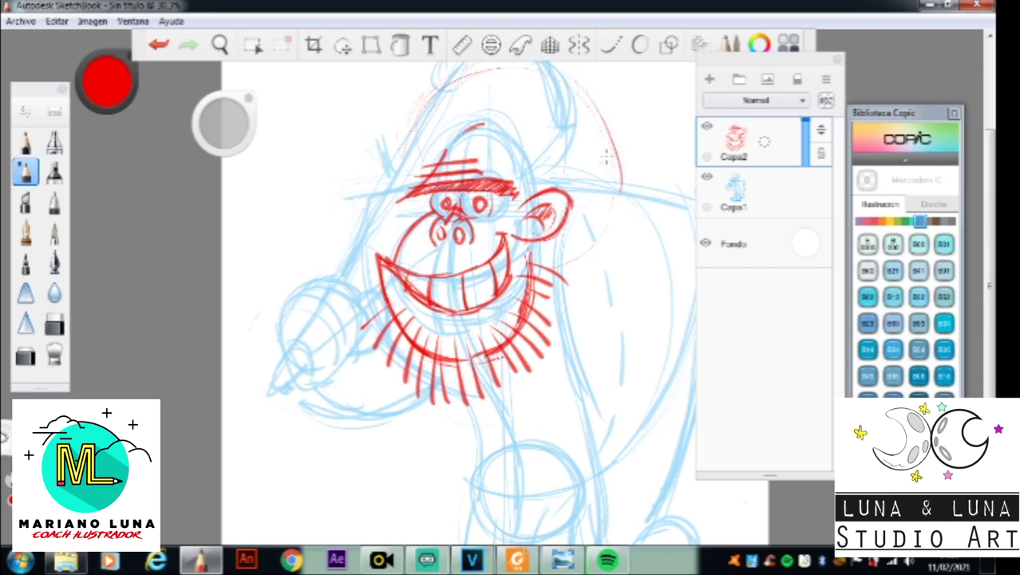
pyautogui.moveTo(450, 87)
pyautogui.mouseDown()
pyautogui.moveTo(462, 141)
pyautogui.moveTo(435, 95)
pyautogui.mouseUp()
pyautogui.moveTo(481, 137)
pyautogui.mouseDown()
pyautogui.moveTo(471, 88)
pyautogui.moveTo(470, 122)
pyautogui.mouseUp()
pyautogui.moveTo(477, 128); pyautogui.dragTo(447, 153)
pyautogui.moveTo(397, 133); pyautogui.dragTo(422, 142)
pyautogui.moveTo(390, 171); pyautogui.dragTo(435, 159)
pyautogui.moveTo(546, 63); pyautogui.dragTo(490, 131)
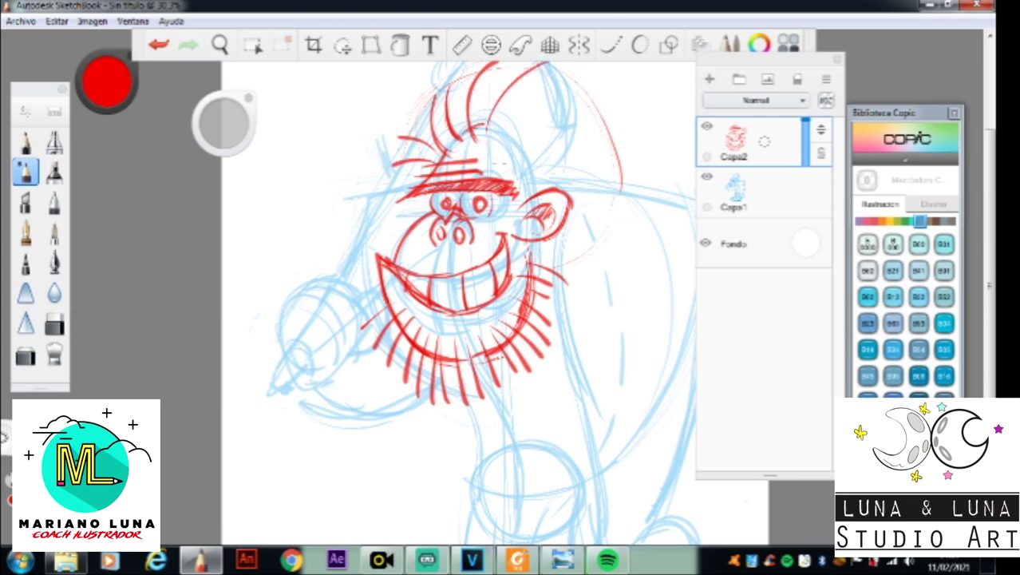
pyautogui.moveTo(611, 83); pyautogui.dragTo(511, 145)
pyautogui.moveTo(629, 142); pyautogui.dragTo(526, 135)
pyautogui.moveTo(592, 164); pyautogui.dragTo(535, 181)
pyautogui.moveTo(610, 164)
pyautogui.mouseDown()
pyautogui.moveTo(616, 217)
pyautogui.moveTo(605, 266)
pyautogui.mouseUp()
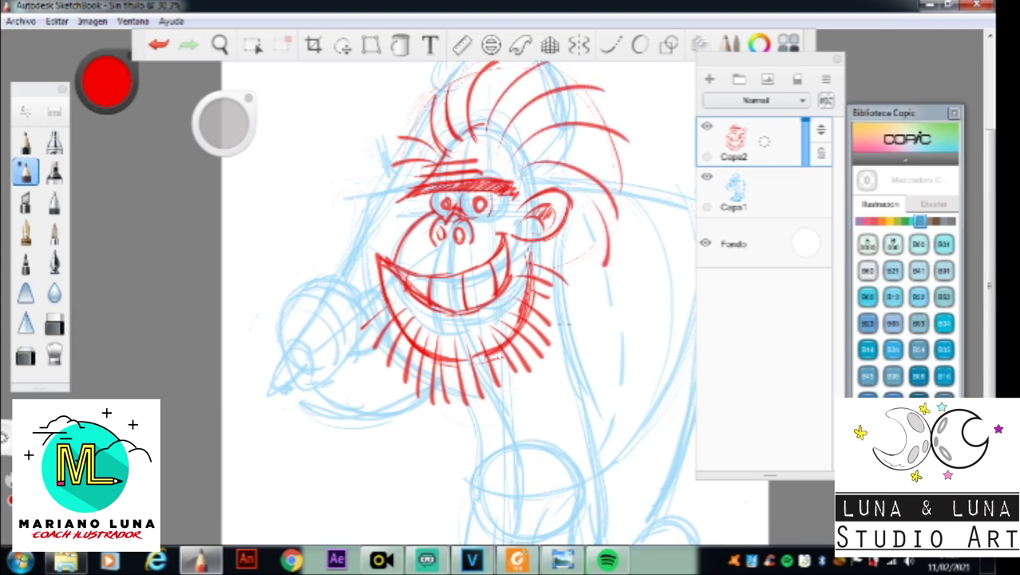
pyautogui.moveTo(580, 231); pyautogui.dragTo(584, 285)
pyautogui.moveTo(572, 249)
pyautogui.mouseDown()
pyautogui.moveTo(562, 288)
pyautogui.moveTo(487, 334)
pyautogui.mouseUp()
# Step: Trace the shoulder and the hanging arm's outer and inner contours in red down to the wrist
pyautogui.press('space')
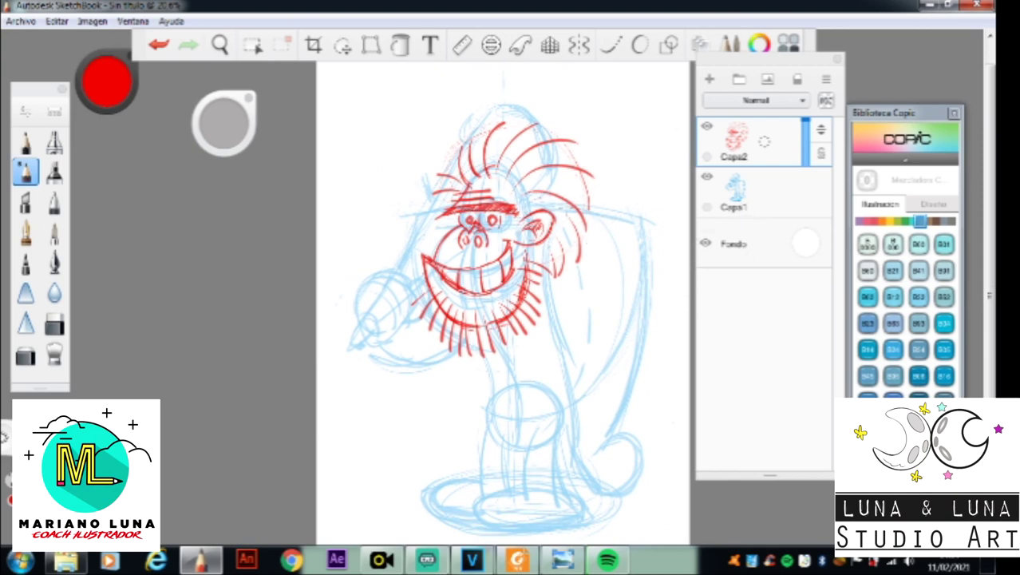
pyautogui.moveTo(637, 225)
pyautogui.mouseDown()
pyautogui.moveTo(584, 211)
pyautogui.moveTo(637, 238)
pyautogui.mouseUp()
pyautogui.moveTo(614, 214)
pyautogui.mouseDown()
pyautogui.moveTo(644, 252)
pyautogui.moveTo(645, 342)
pyautogui.mouseUp()
pyautogui.moveTo(645, 250)
pyautogui.mouseDown()
pyautogui.moveTo(628, 385)
pyautogui.moveTo(609, 431)
pyautogui.mouseUp()
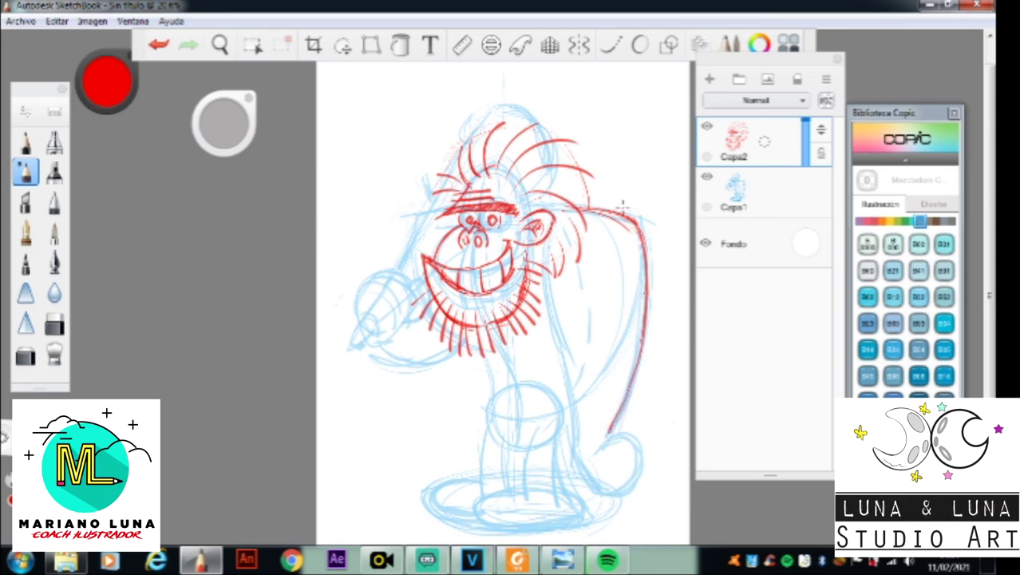
pyautogui.moveTo(550, 244); pyautogui.dragTo(565, 348)
pyautogui.moveTo(548, 284); pyautogui.dragTo(577, 378)
pyautogui.moveTo(562, 345); pyautogui.dragTo(580, 422)
pyautogui.moveTo(569, 370); pyautogui.dragTo(580, 439)
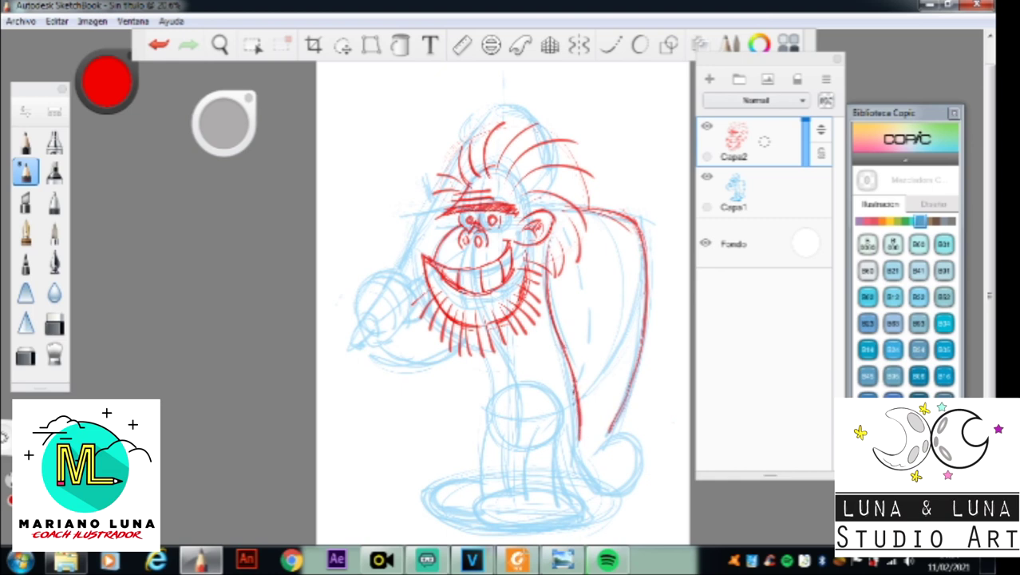
# Step: Trace the torso's front line from the beard to the waist and draw the hanging hand with thick rounded fingers
pyautogui.moveTo(551, 236); pyautogui.dragTo(582, 457)
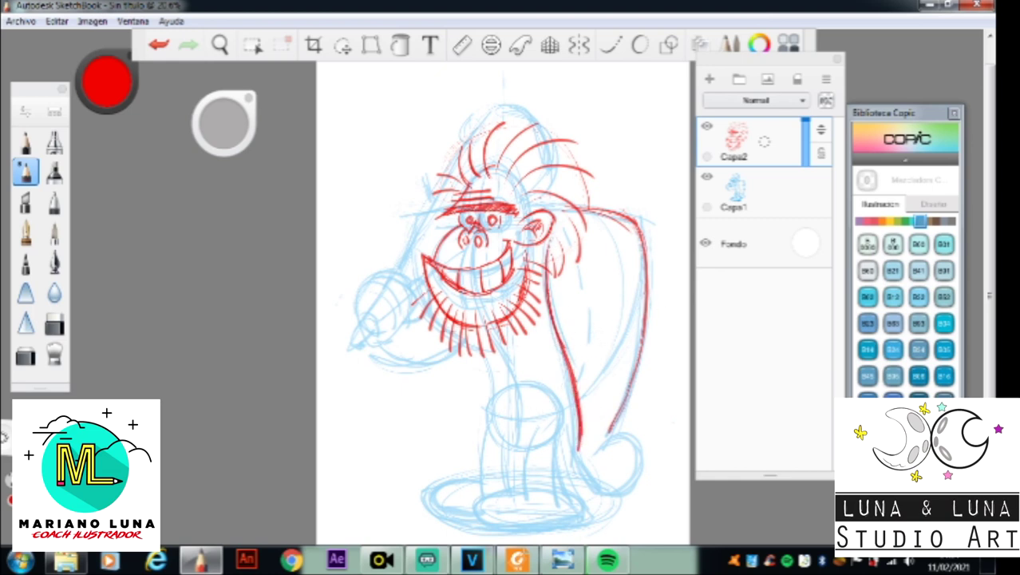
pyautogui.moveTo(490, 377); pyautogui.dragTo(501, 415)
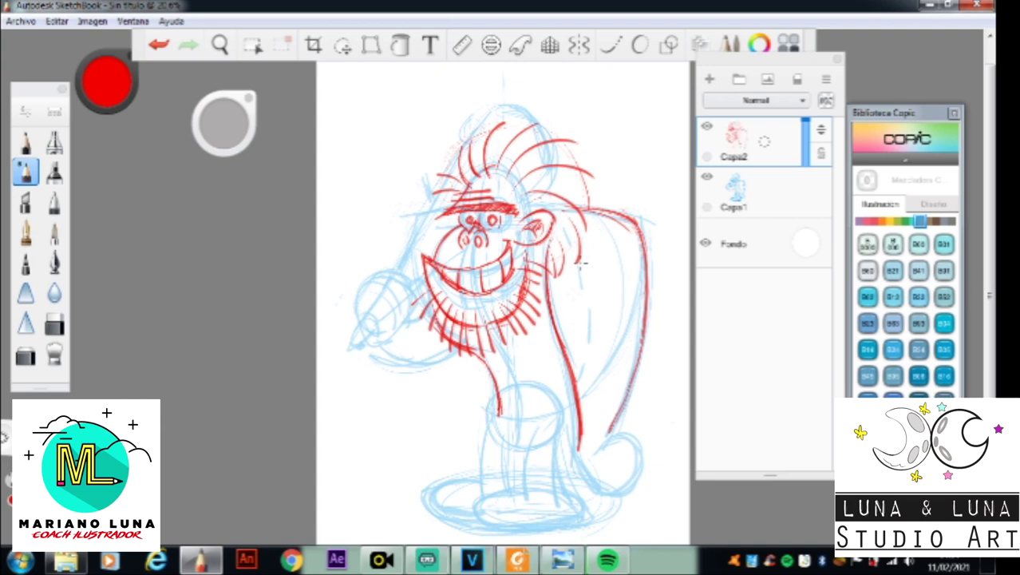
pyautogui.moveTo(608, 437)
pyautogui.mouseDown()
pyautogui.moveTo(630, 418)
pyautogui.moveTo(642, 435)
pyautogui.moveTo(617, 447)
pyautogui.moveTo(646, 469)
pyautogui.moveTo(605, 467)
pyautogui.moveTo(589, 479)
pyautogui.moveTo(614, 490)
pyautogui.moveTo(622, 474)
pyautogui.mouseUp()
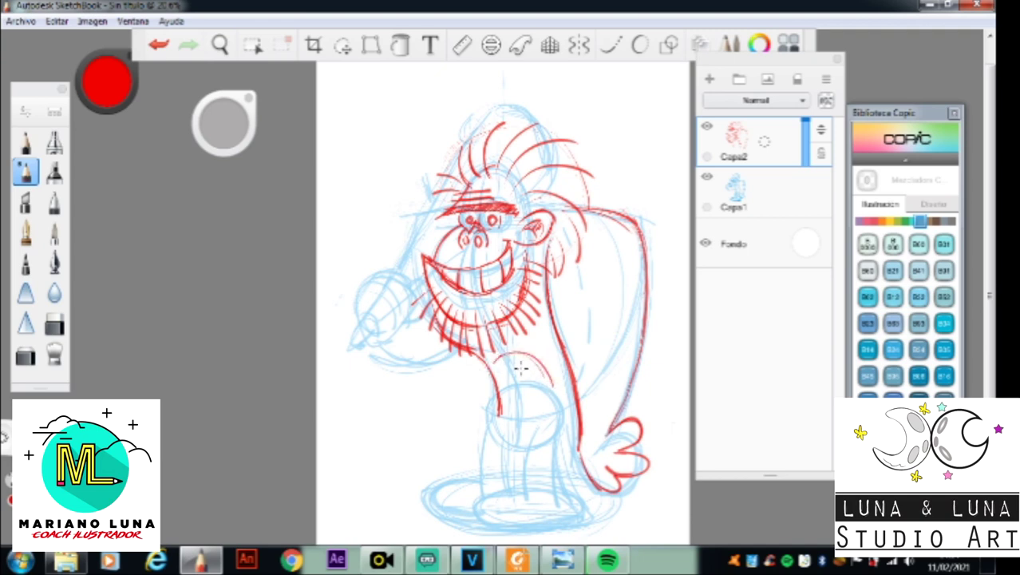
# Step: Draw the chest arc with stacked abdominal curves and thicken the contours of the hanging arm
pyautogui.moveTo(498, 361)
pyautogui.mouseDown()
pyautogui.moveTo(535, 360)
pyautogui.moveTo(505, 381)
pyautogui.moveTo(518, 391)
pyautogui.moveTo(535, 376)
pyautogui.moveTo(511, 407)
pyautogui.moveTo(546, 401)
pyautogui.mouseUp()
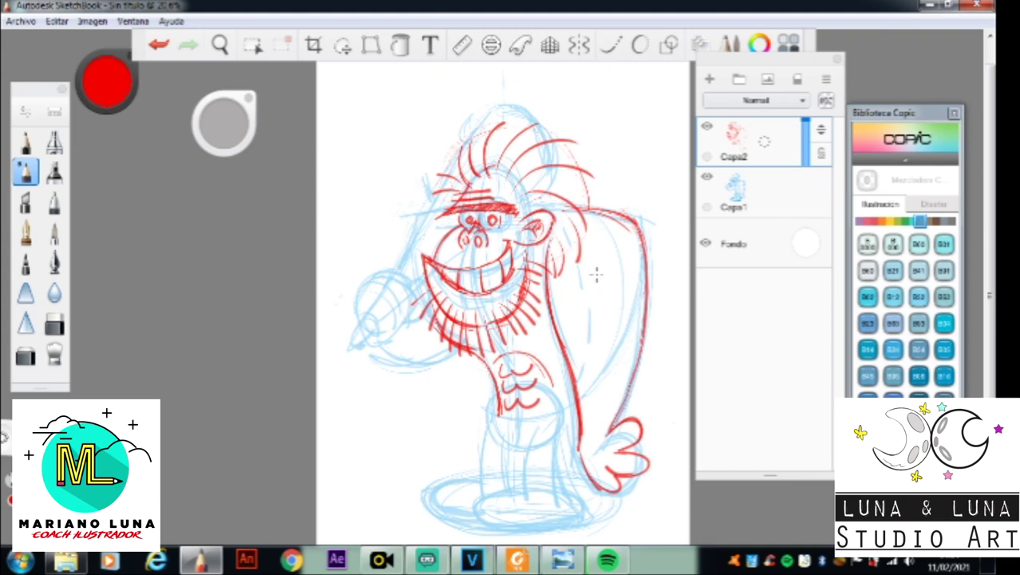
pyautogui.moveTo(608, 211)
pyautogui.mouseDown()
pyautogui.moveTo(631, 224)
pyautogui.moveTo(651, 278)
pyautogui.moveTo(619, 430)
pyautogui.mouseUp()
pyautogui.moveTo(552, 233); pyautogui.dragTo(580, 450)
pyautogui.moveTo(578, 390)
pyautogui.mouseDown()
pyautogui.moveTo(581, 451)
pyautogui.moveTo(603, 488)
pyautogui.mouseUp()
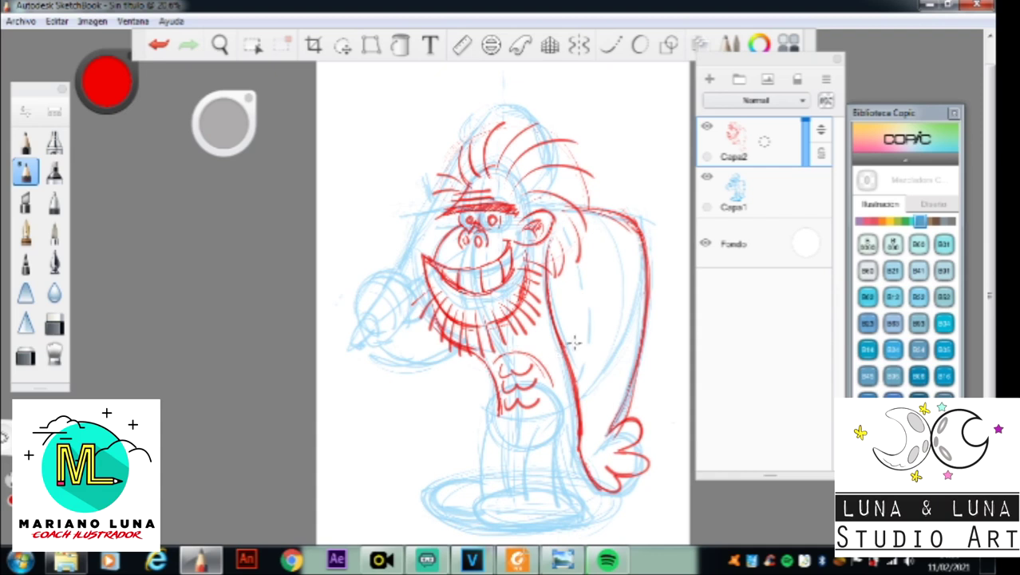
pyautogui.moveTo(552, 356)
pyautogui.mouseDown()
pyautogui.moveTo(586, 336)
pyautogui.moveTo(560, 384)
pyautogui.moveTo(587, 389)
pyautogui.mouseUp()
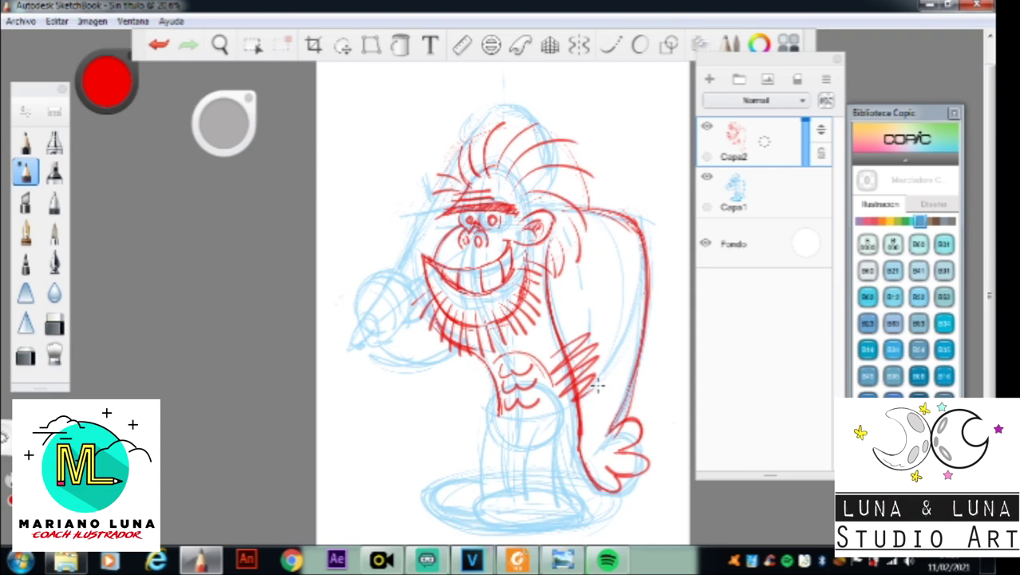
pyautogui.hotkey('ctrl', 'z')
pyautogui.moveTo(552, 372)
pyautogui.mouseDown()
pyautogui.moveTo(613, 328)
pyautogui.moveTo(599, 348)
pyautogui.mouseUp()
pyautogui.moveTo(564, 390)
pyautogui.mouseDown()
pyautogui.moveTo(615, 344)
pyautogui.moveTo(602, 368)
pyautogui.mouseUp()
pyautogui.moveTo(580, 405); pyautogui.dragTo(601, 385)
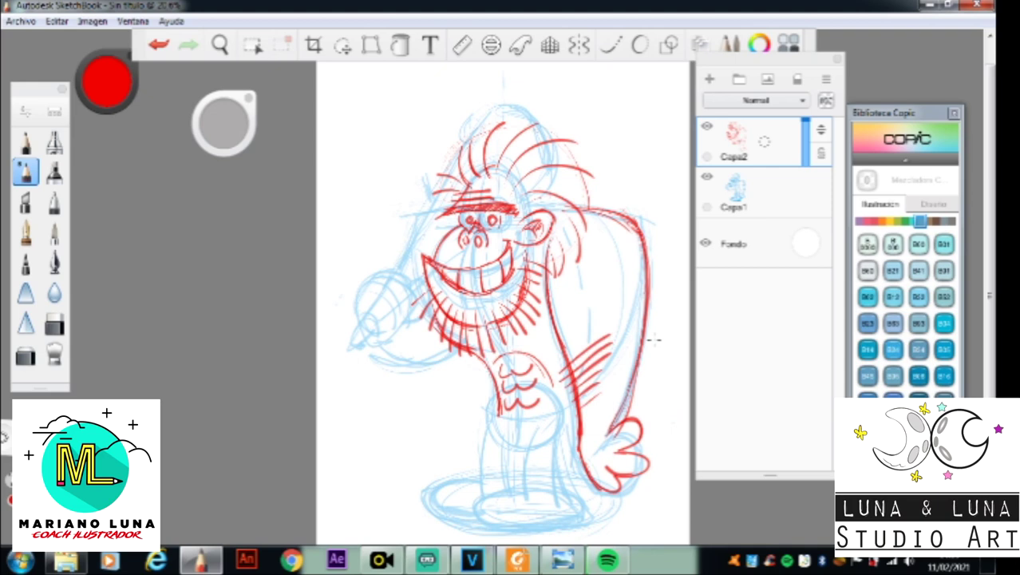
pyautogui.hotkey('ctrl', 'z')
pyautogui.hotkey('ctrl', 'z')
pyautogui.hotkey('ctrl', 'z')
pyautogui.hotkey('ctrl', 'z')
pyautogui.hotkey('ctrl', 'z')
pyautogui.hotkey('ctrl', 'z')
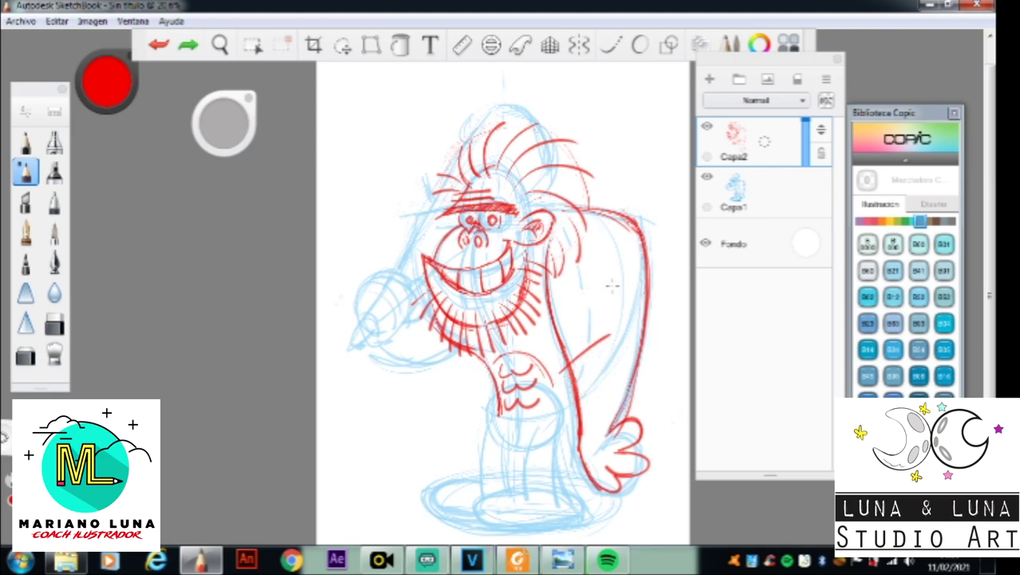
# Step: Scribble zigzag hair strokes across the hanging forearm and draw the raised fist with curled fingers
pyautogui.moveTo(592, 316)
pyautogui.mouseDown()
pyautogui.moveTo(601, 340)
pyautogui.moveTo(568, 389)
pyautogui.moveTo(600, 375)
pyautogui.mouseUp()
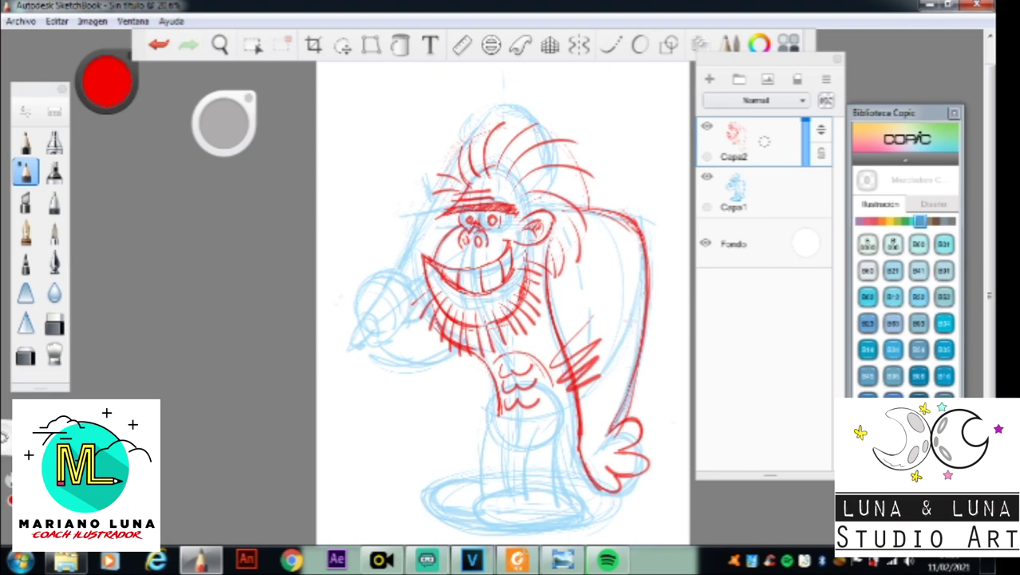
pyautogui.moveTo(374, 297)
pyautogui.mouseDown()
pyautogui.moveTo(360, 313)
pyautogui.moveTo(378, 328)
pyautogui.mouseUp()
pyautogui.moveTo(389, 277)
pyautogui.mouseDown()
pyautogui.moveTo(366, 294)
pyautogui.moveTo(399, 313)
pyautogui.moveTo(393, 294)
pyautogui.moveTo(361, 317)
pyautogui.mouseUp()
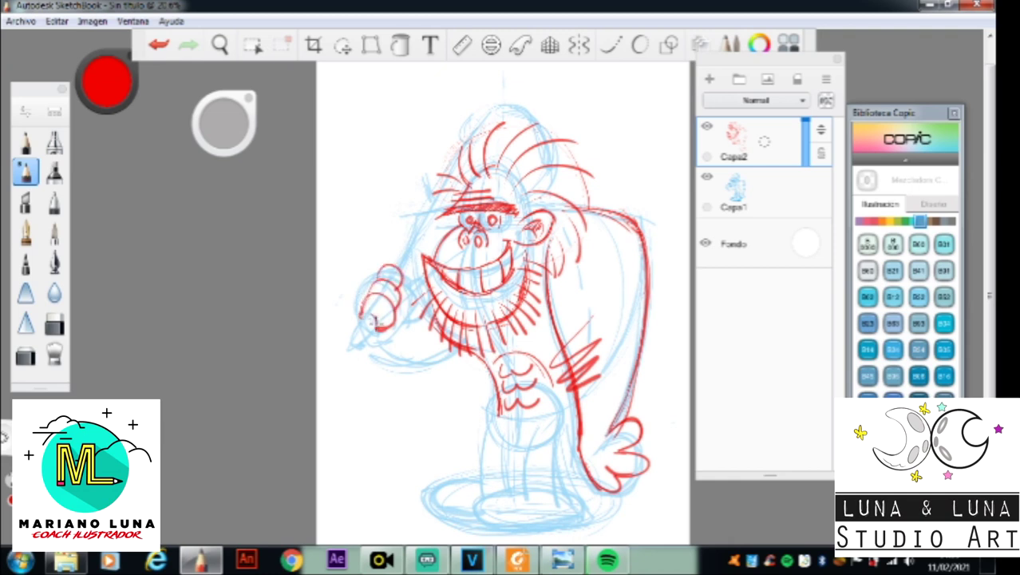
pyautogui.moveTo(398, 298)
pyautogui.mouseDown()
pyautogui.moveTo(396, 311)
pyautogui.moveTo(408, 290)
pyautogui.moveTo(406, 302)
pyautogui.moveTo(413, 309)
pyautogui.moveTo(415, 300)
pyautogui.moveTo(406, 327)
pyautogui.mouseUp()
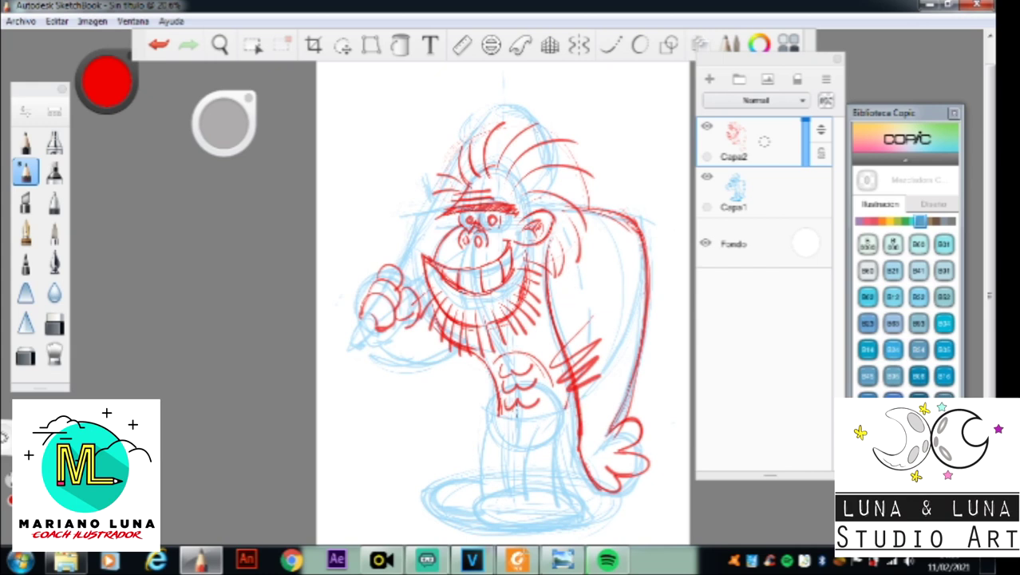
# Step: Draw the loincloth with a curved waistband, a ragged hem and small round spots, and darken the hanging arm's outer edge
pyautogui.moveTo(492, 408)
pyautogui.mouseDown()
pyautogui.moveTo(539, 417)
pyautogui.moveTo(569, 394)
pyautogui.moveTo(515, 415)
pyautogui.mouseUp()
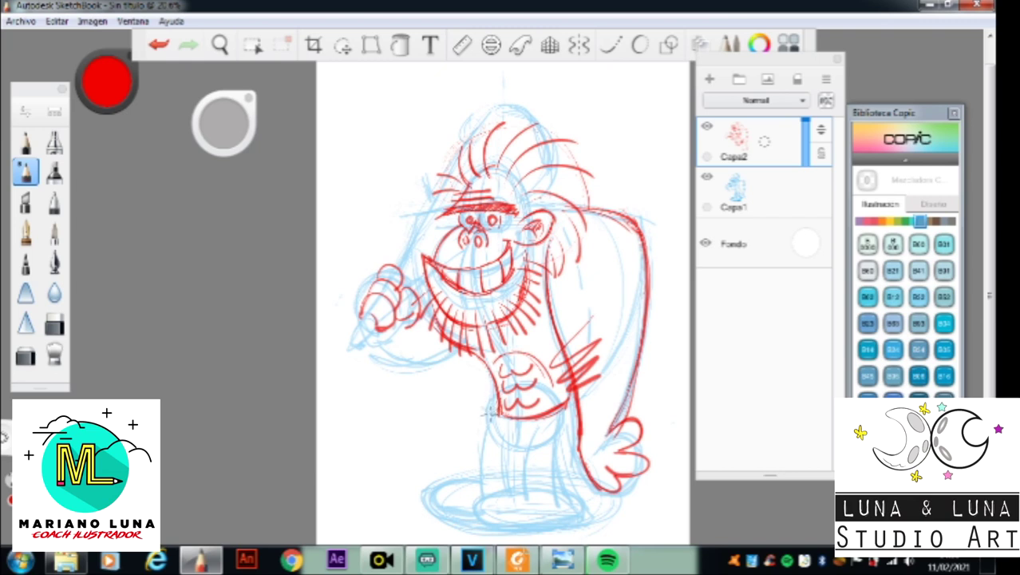
pyautogui.moveTo(496, 405)
pyautogui.mouseDown()
pyautogui.moveTo(471, 444)
pyautogui.moveTo(491, 410)
pyautogui.moveTo(504, 462)
pyautogui.moveTo(518, 438)
pyautogui.moveTo(496, 433)
pyautogui.moveTo(503, 422)
pyautogui.moveTo(510, 454)
pyautogui.moveTo(518, 436)
pyautogui.moveTo(527, 447)
pyautogui.moveTo(546, 442)
pyautogui.moveTo(544, 432)
pyautogui.moveTo(578, 423)
pyautogui.mouseUp()
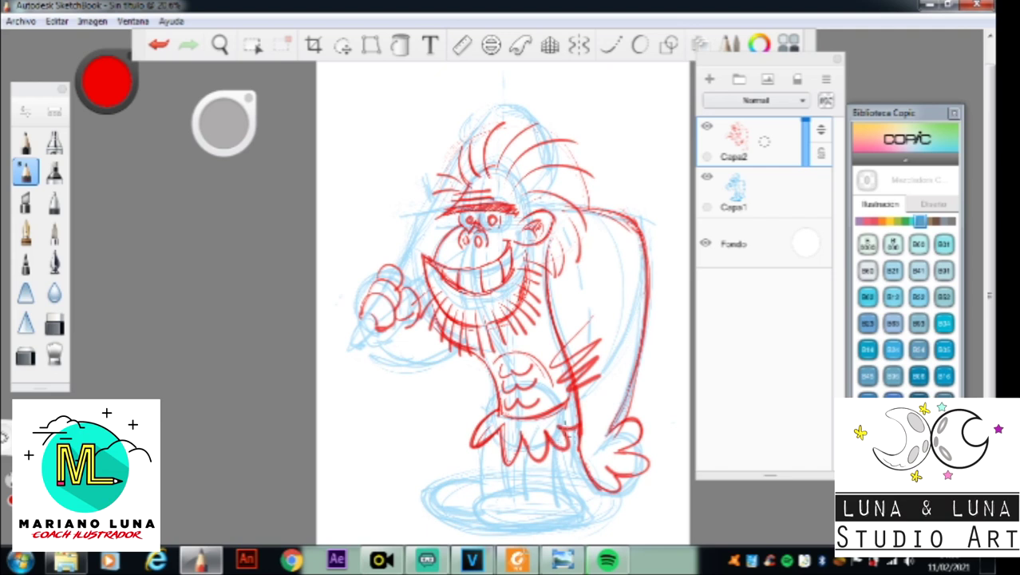
pyautogui.moveTo(505, 436)
pyautogui.mouseDown()
pyautogui.moveTo(543, 424)
pyautogui.moveTo(537, 450)
pyautogui.mouseUp()
pyautogui.moveTo(563, 410); pyautogui.dragTo(575, 422)
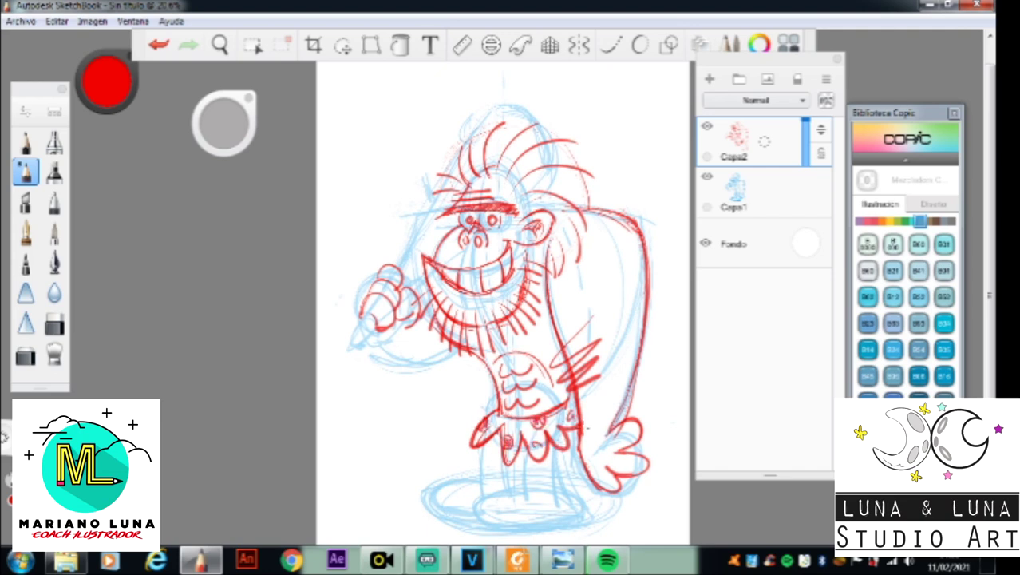
pyautogui.moveTo(619, 217); pyautogui.dragTo(644, 313)
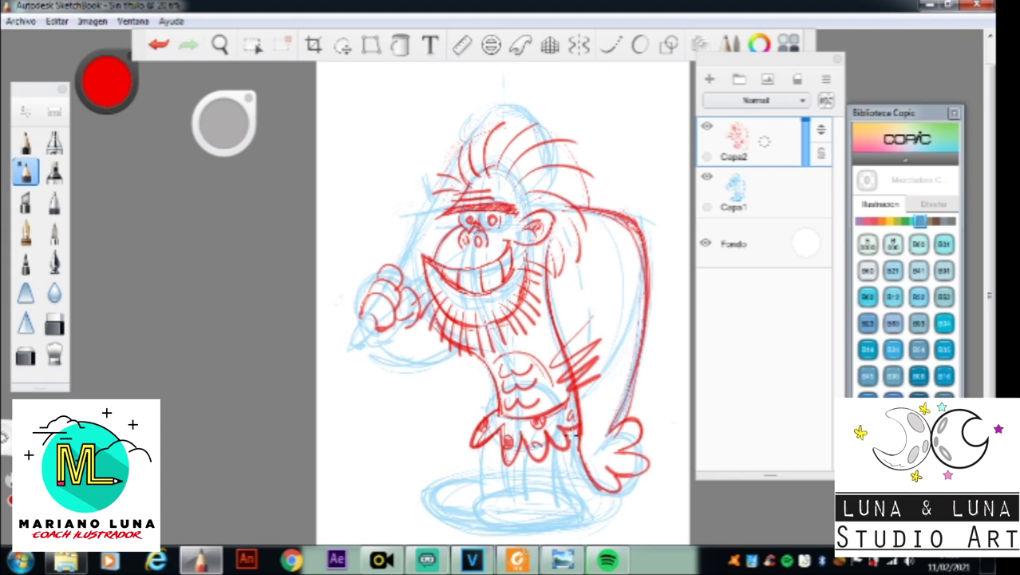
# Step: Draw the short legs below the loincloth and both feet with large rounded toes
pyautogui.moveTo(561, 436); pyautogui.dragTo(565, 492)
pyautogui.moveTo(530, 447); pyautogui.dragTo(527, 500)
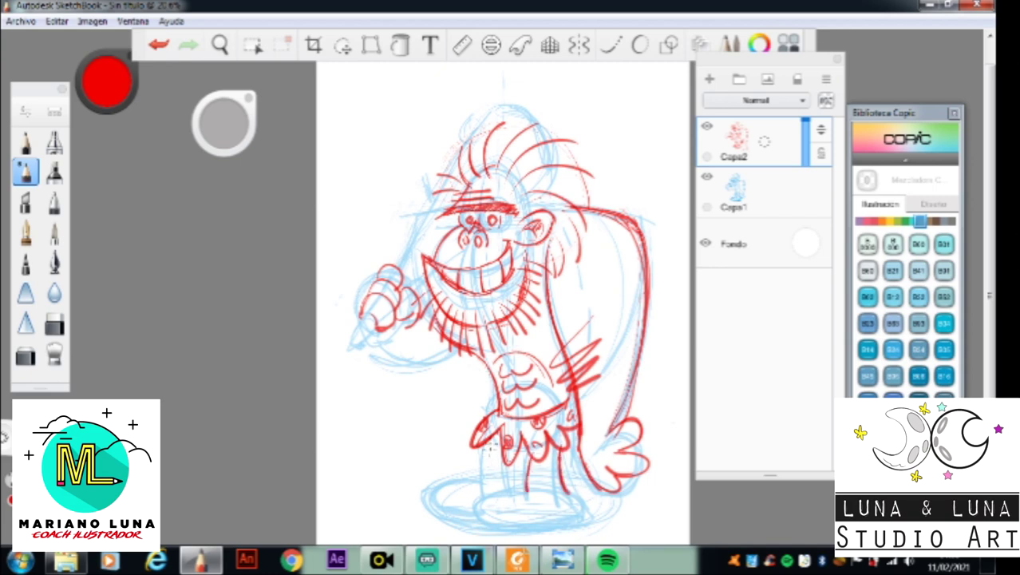
pyautogui.moveTo(491, 449); pyautogui.dragTo(488, 491)
pyautogui.moveTo(576, 489)
pyautogui.mouseDown()
pyautogui.moveTo(596, 519)
pyautogui.moveTo(501, 515)
pyautogui.moveTo(523, 494)
pyautogui.moveTo(579, 521)
pyautogui.mouseUp()
pyautogui.moveTo(478, 489)
pyautogui.mouseDown()
pyautogui.moveTo(456, 496)
pyautogui.moveTo(469, 509)
pyautogui.moveTo(443, 493)
pyautogui.moveTo(478, 475)
pyautogui.mouseUp()
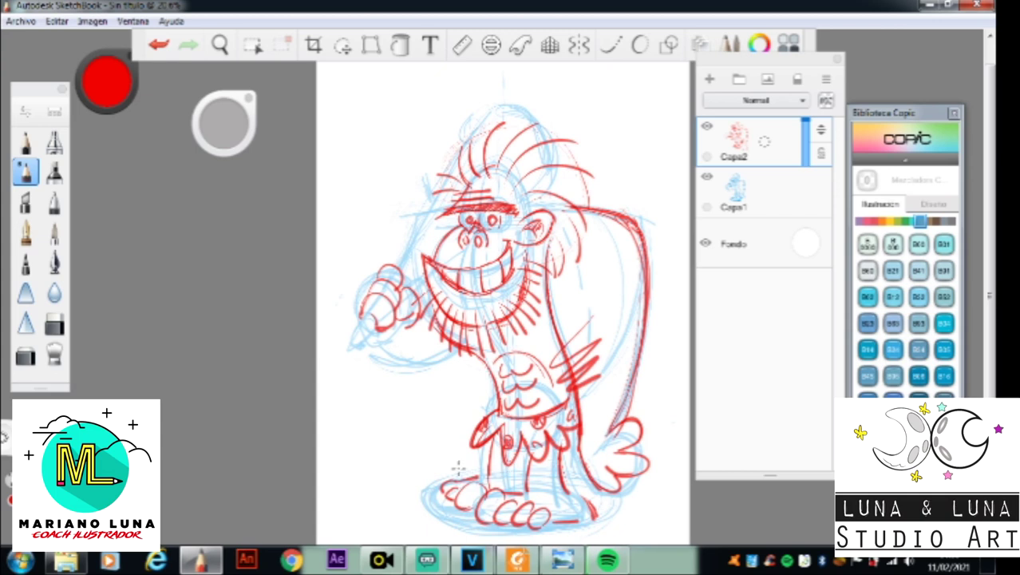
pyautogui.moveTo(452, 481)
pyautogui.mouseDown()
pyautogui.moveTo(450, 497)
pyautogui.moveTo(447, 486)
pyautogui.mouseUp()
pyautogui.moveTo(443, 477)
pyautogui.mouseDown()
pyautogui.moveTo(477, 461)
pyautogui.moveTo(522, 492)
pyautogui.mouseUp()
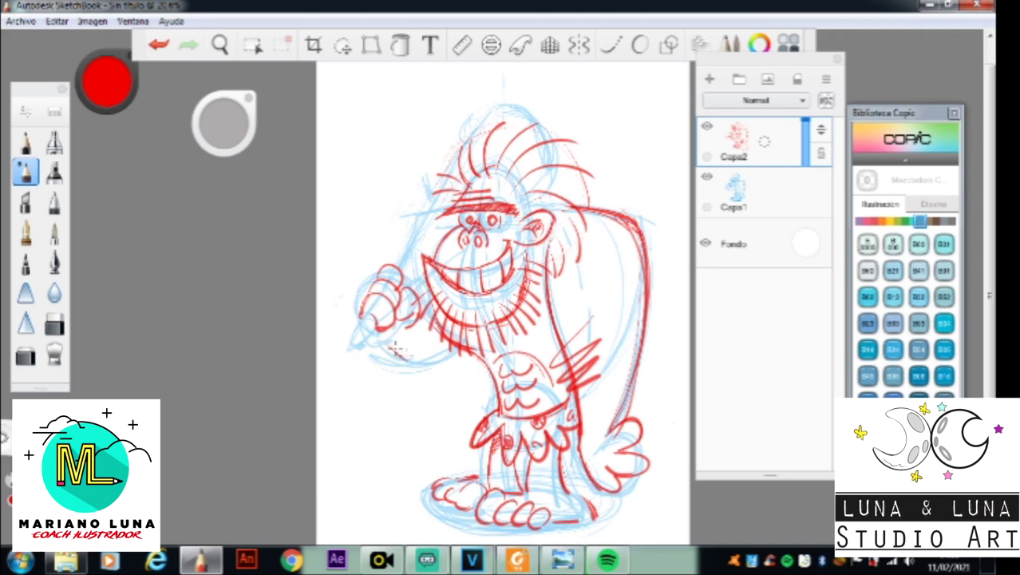
# Step: Trace the raised arm's underside with short hair strokes along it, and reinforce the heel line of the near foot
pyautogui.moveTo(410, 362); pyautogui.dragTo(465, 350)
pyautogui.moveTo(386, 350)
pyautogui.mouseDown()
pyautogui.moveTo(439, 368)
pyautogui.moveTo(468, 346)
pyautogui.mouseUp()
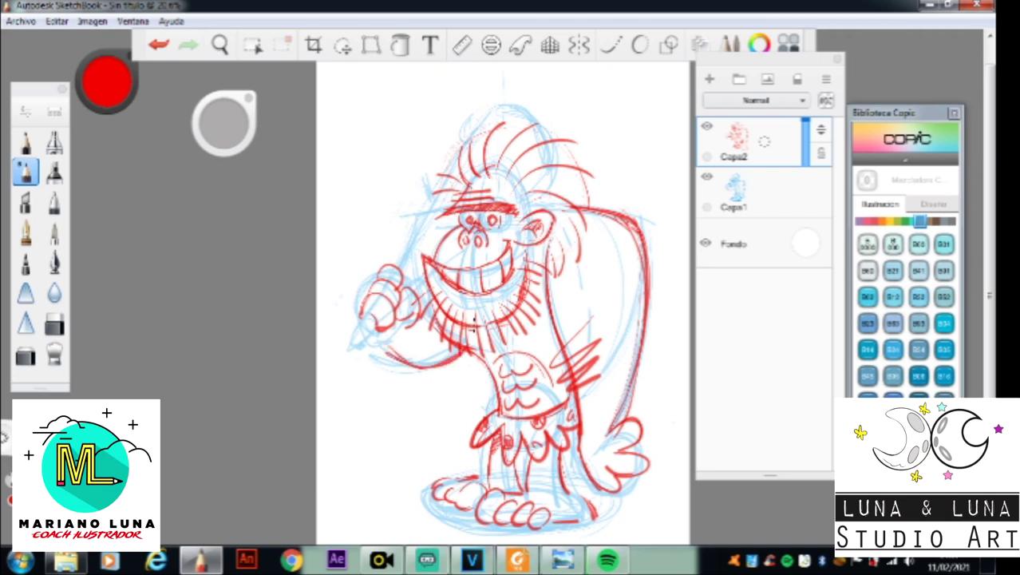
pyautogui.moveTo(388, 351)
pyautogui.mouseDown()
pyautogui.moveTo(423, 371)
pyautogui.moveTo(444, 353)
pyautogui.mouseUp()
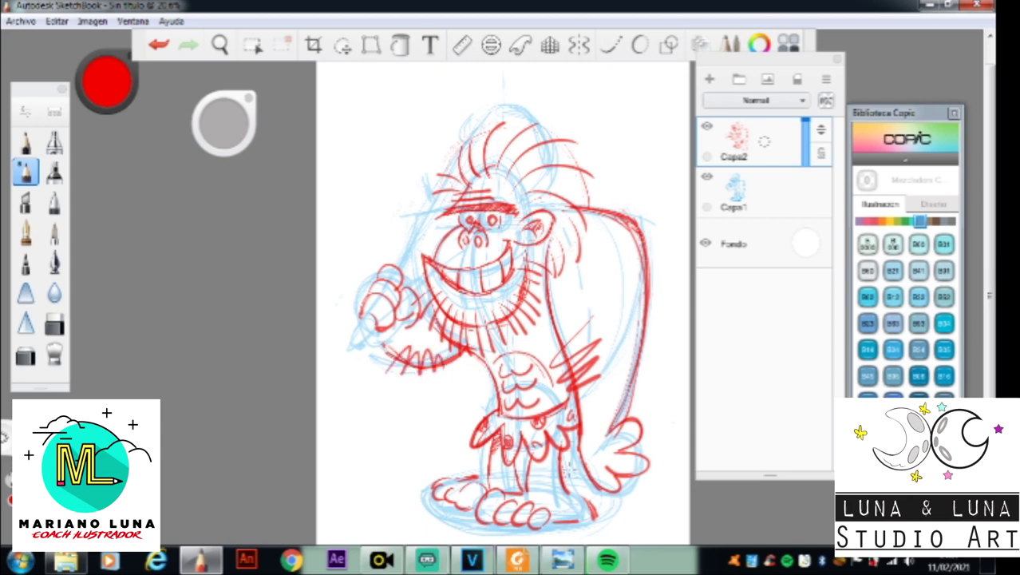
pyautogui.moveTo(564, 525); pyautogui.dragTo(600, 517)
# Step: Outline the club from the handle below the fist to its large rounded end behind the head
pyautogui.moveTo(361, 315)
pyautogui.mouseDown()
pyautogui.moveTo(356, 348)
pyautogui.moveTo(353, 325)
pyautogui.moveTo(369, 332)
pyautogui.mouseUp()
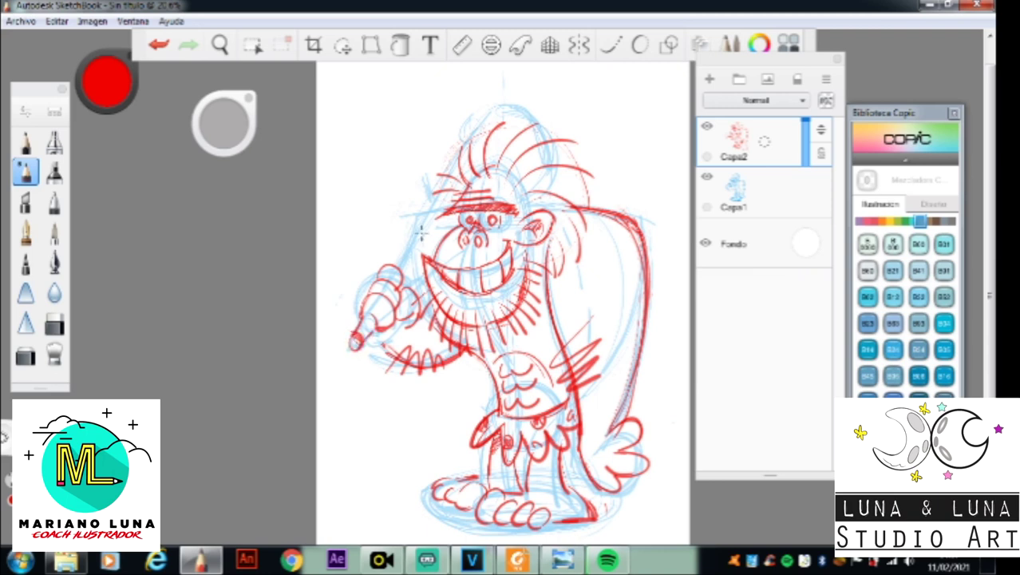
pyautogui.moveTo(408, 242)
pyautogui.mouseDown()
pyautogui.moveTo(409, 227)
pyautogui.moveTo(428, 218)
pyautogui.moveTo(414, 234)
pyautogui.moveTo(441, 160)
pyautogui.moveTo(479, 110)
pyautogui.moveTo(510, 96)
pyautogui.moveTo(546, 127)
pyautogui.moveTo(560, 168)
pyautogui.mouseUp()
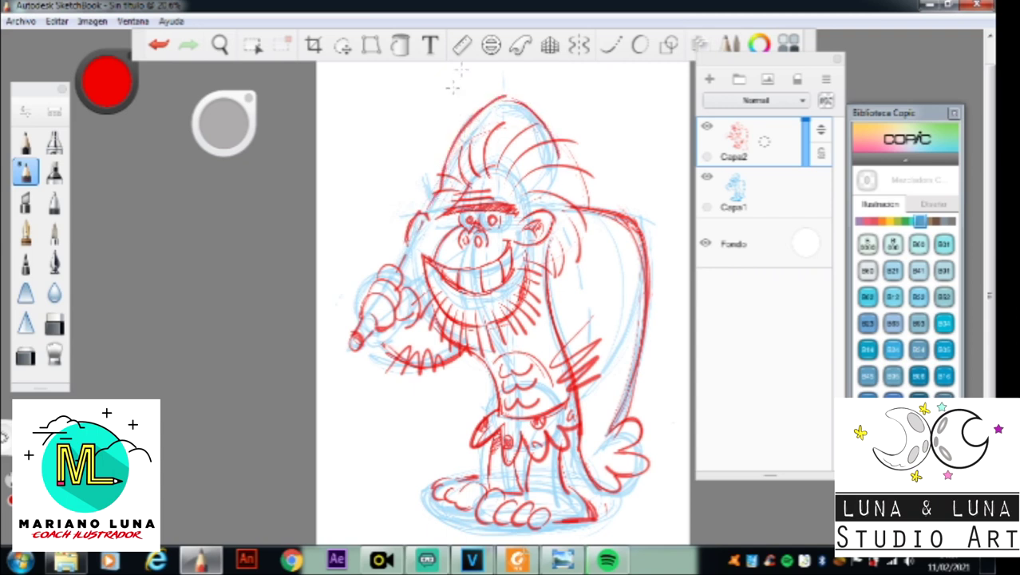
pyautogui.moveTo(406, 281)
pyautogui.mouseDown()
pyautogui.moveTo(419, 292)
pyautogui.moveTo(425, 273)
pyautogui.mouseUp()
pyautogui.moveTo(558, 162); pyautogui.dragTo(530, 198)
pyautogui.moveTo(428, 224); pyautogui.dragTo(415, 246)
pyautogui.moveTo(362, 332); pyautogui.dragTo(351, 345)
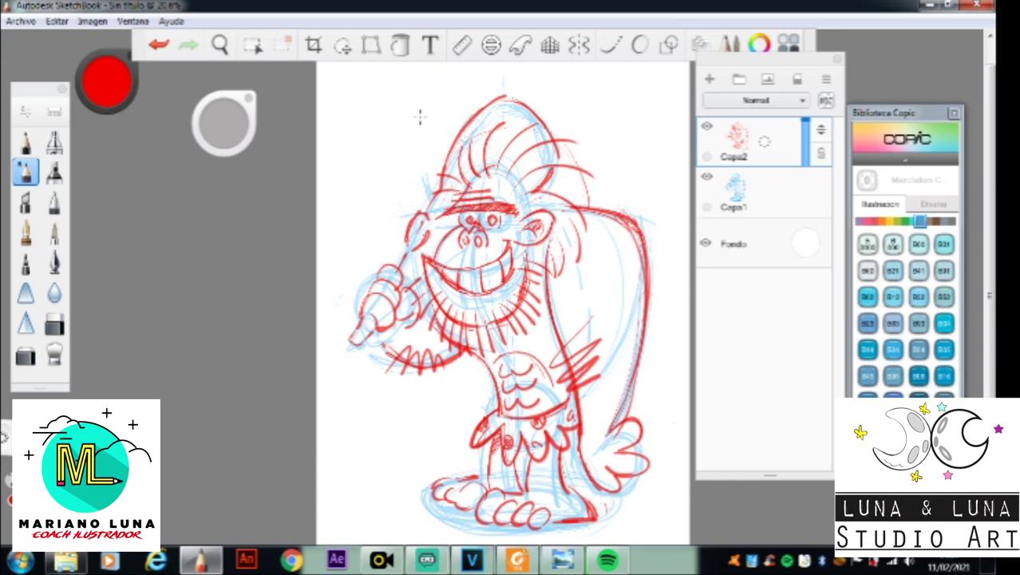
# Step: Add a small leafy twig to the club's side, thicken its upper edge and draw a wood knot near the tip
pyautogui.moveTo(417, 116); pyautogui.dragTo(441, 162)
pyautogui.moveTo(424, 126); pyautogui.dragTo(445, 150)
pyautogui.moveTo(438, 108)
pyautogui.mouseDown()
pyautogui.moveTo(434, 144)
pyautogui.moveTo(440, 104)
pyautogui.mouseUp()
pyautogui.moveTo(441, 158)
pyautogui.mouseDown()
pyautogui.moveTo(410, 147)
pyautogui.moveTo(437, 156)
pyautogui.moveTo(415, 166)
pyautogui.mouseUp()
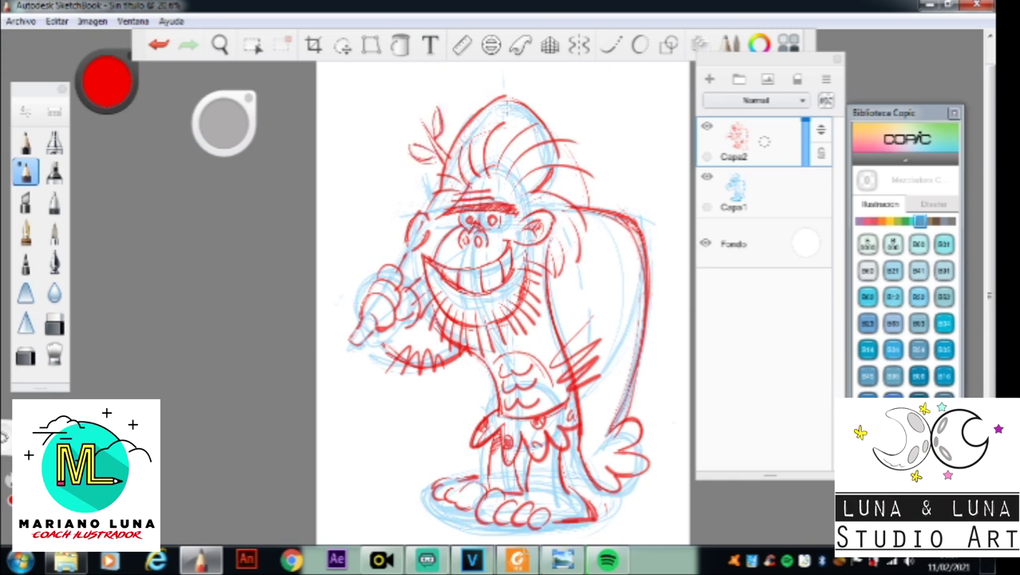
pyautogui.moveTo(504, 98)
pyautogui.mouseDown()
pyautogui.moveTo(547, 125)
pyautogui.moveTo(557, 164)
pyautogui.mouseUp()
pyautogui.moveTo(480, 121)
pyautogui.mouseDown()
pyautogui.moveTo(507, 109)
pyautogui.moveTo(483, 116)
pyautogui.mouseUp()
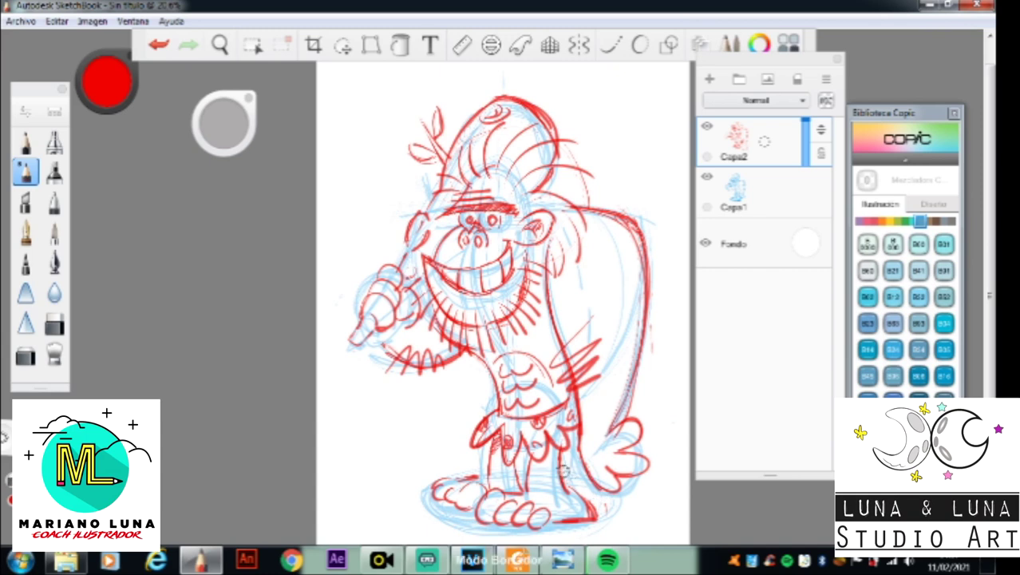
# Step: Lighten the near leg's lower contour with the eraser and scribble ground shadow strokes beneath both feet
pyautogui.hotkey('ctrl', 'z')
pyautogui.hotkey('ctrl', 'z')
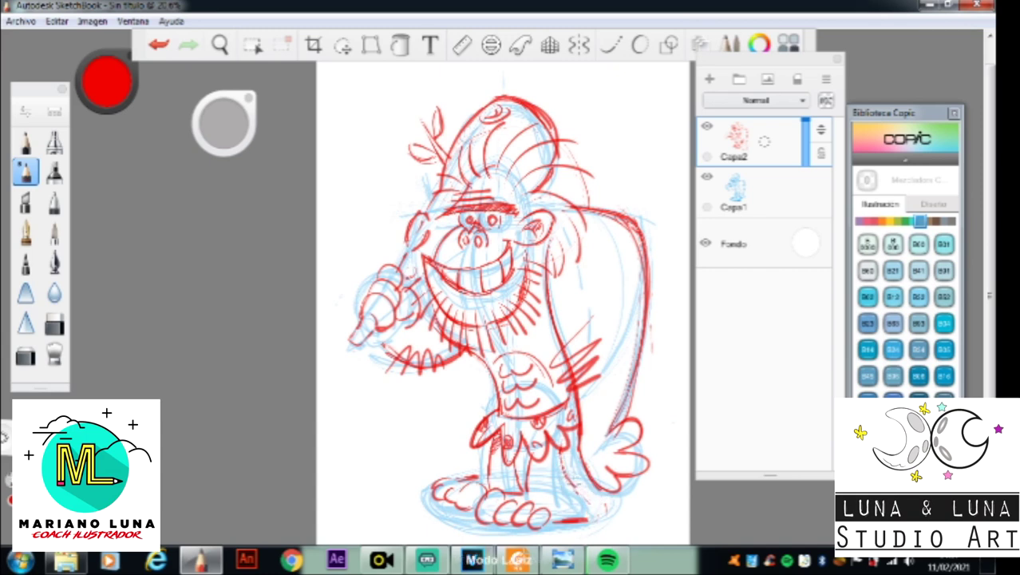
pyautogui.moveTo(443, 499)
pyautogui.mouseDown()
pyautogui.moveTo(368, 520)
pyautogui.moveTo(676, 527)
pyautogui.mouseUp()
pyautogui.moveTo(501, 525); pyautogui.dragTo(391, 523)
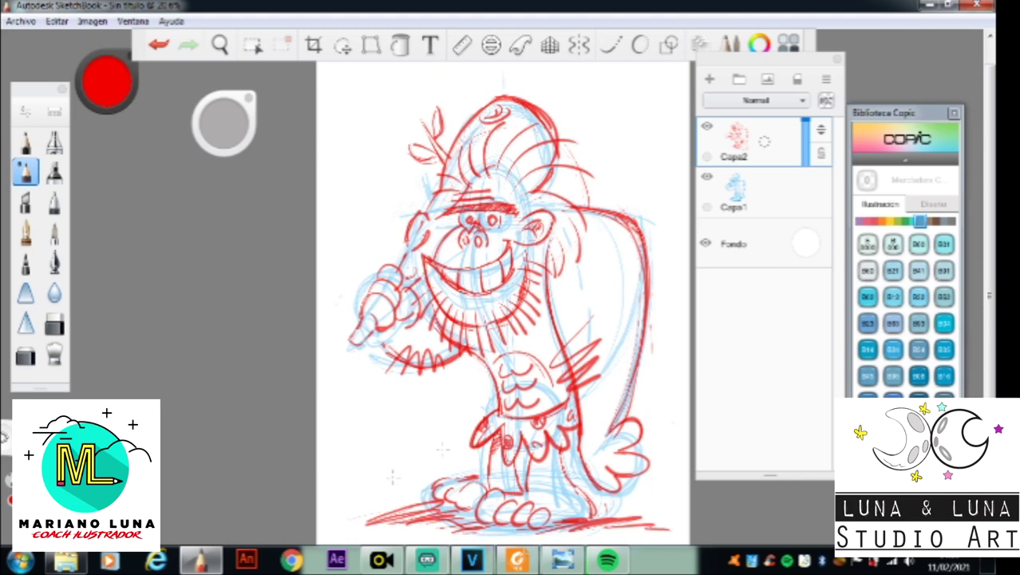
# Step: Redraw the near leg's contour, hatch shading on the far leg and touch up the eye below the brow
pyautogui.moveTo(560, 452); pyautogui.dragTo(590, 509)
pyautogui.moveTo(514, 445)
pyautogui.mouseDown()
pyautogui.moveTo(526, 492)
pyautogui.moveTo(490, 461)
pyautogui.moveTo(494, 473)
pyautogui.mouseUp()
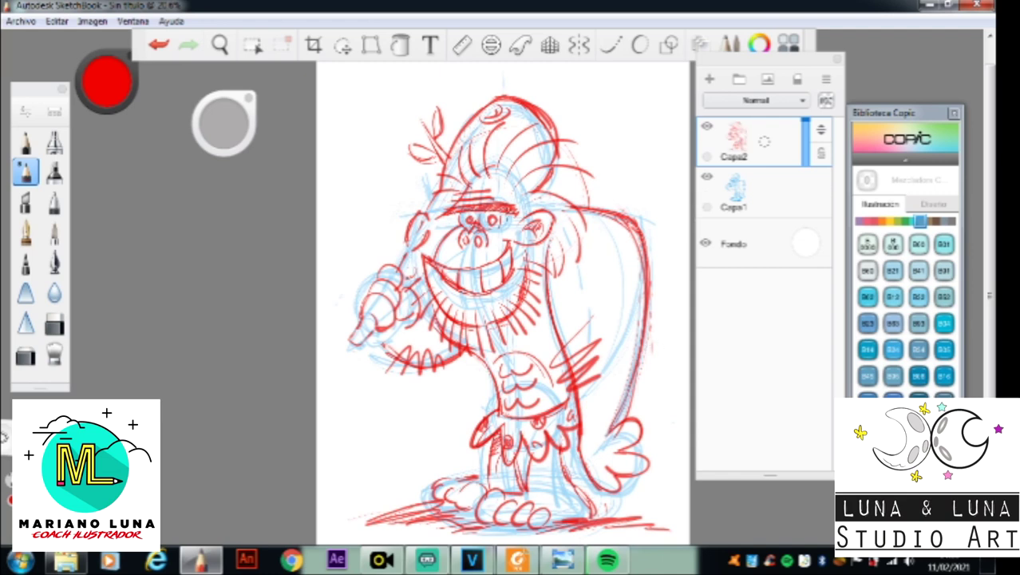
pyautogui.moveTo(510, 213); pyautogui.dragTo(501, 231)
# Step: Hide the blue sketch layer Capa1 and fade Capa2 to about 20 opacity beneath a newly added layer
pyautogui.click(707, 177)
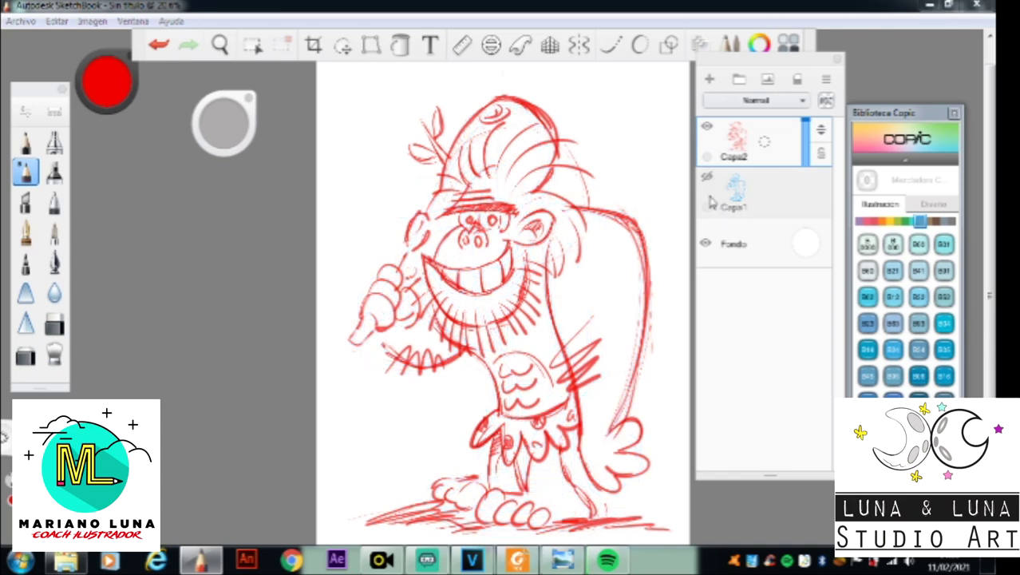
pyautogui.moveTo(807, 130); pyautogui.dragTo(806, 167)
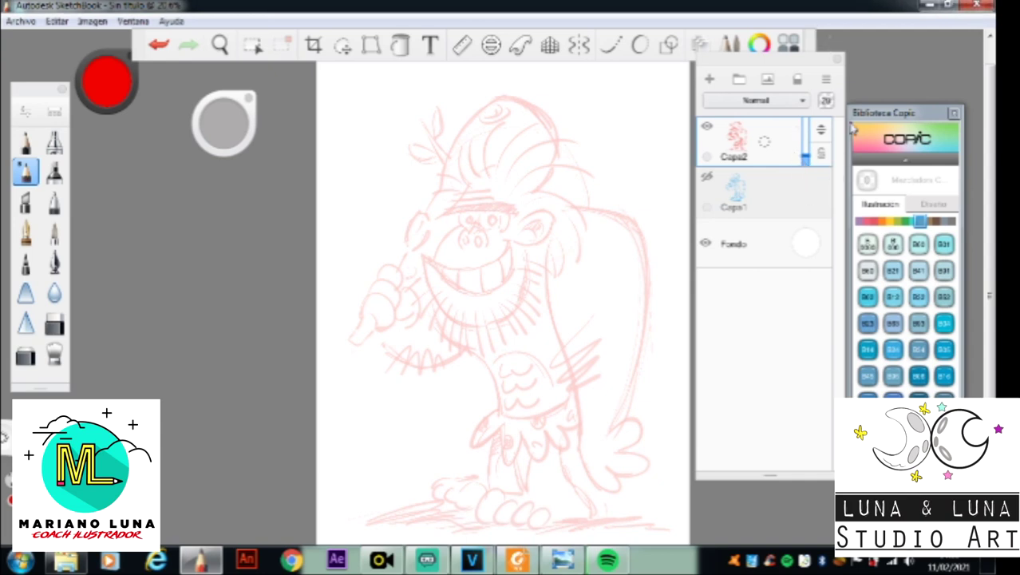
pyautogui.click(710, 80)
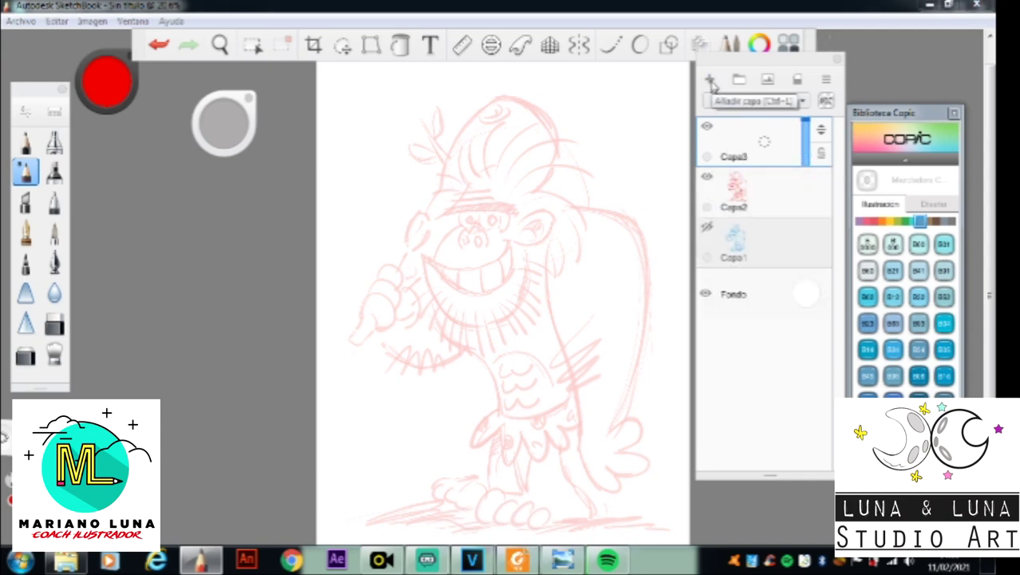
# Step: Set the drawing colour to black and switch from the pencil to the paintbrush for inking
pyautogui.click(106, 80)
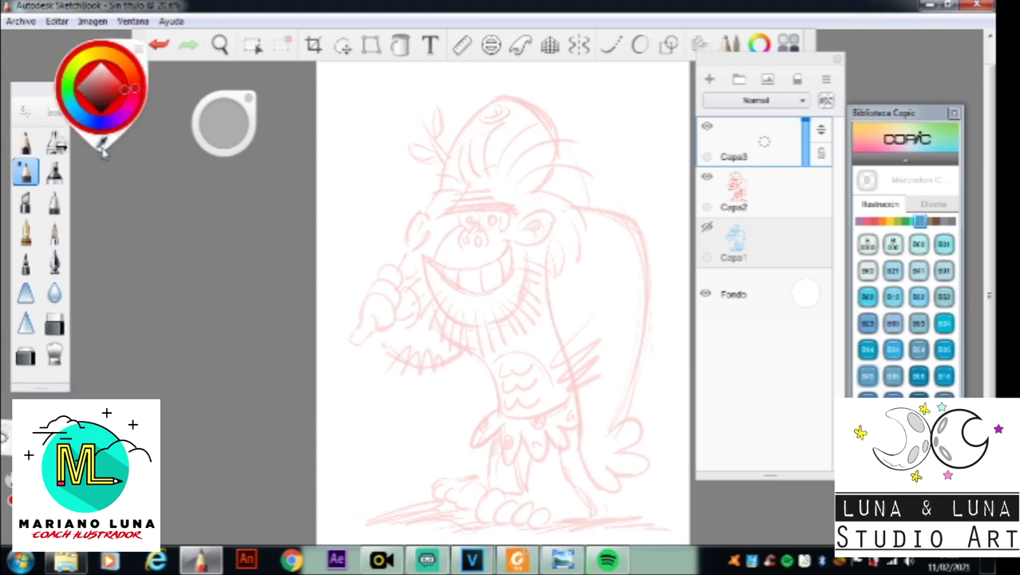
pyautogui.click(102, 113)
pyautogui.click(26, 230)
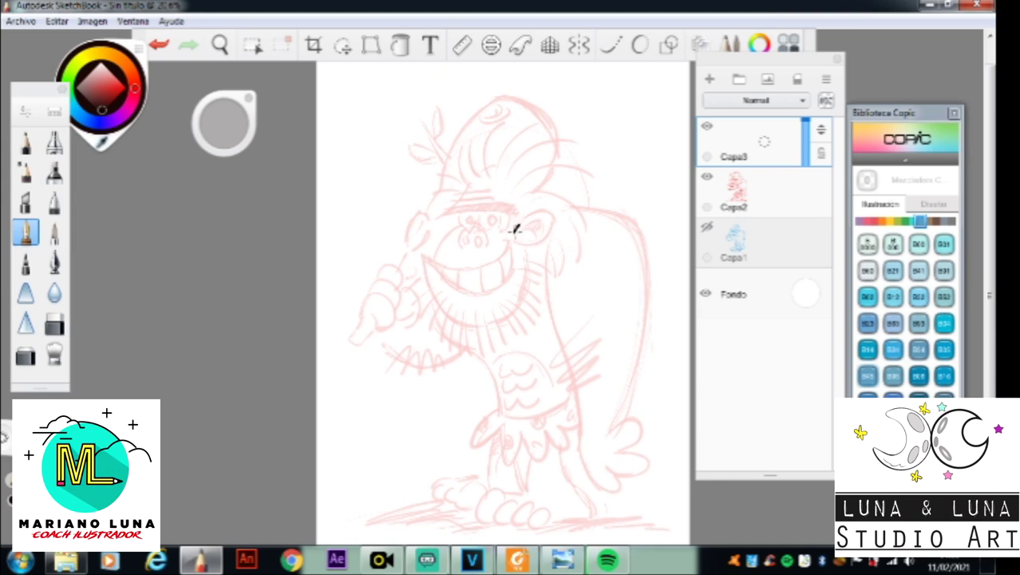
# Step: Try to ink the outer contour of the near ear in black on the new layer
pyautogui.moveTo(515, 233)
pyautogui.mouseDown()
pyautogui.moveTo(541, 212)
pyautogui.moveTo(555, 237)
pyautogui.moveTo(519, 249)
pyautogui.mouseUp()
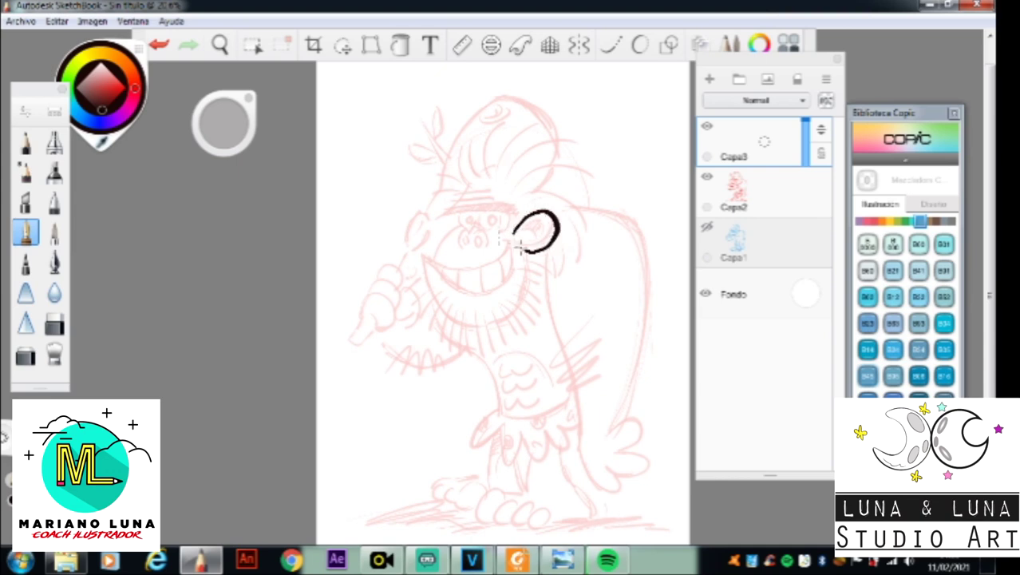
pyautogui.hotkey('ctrl', 'z')
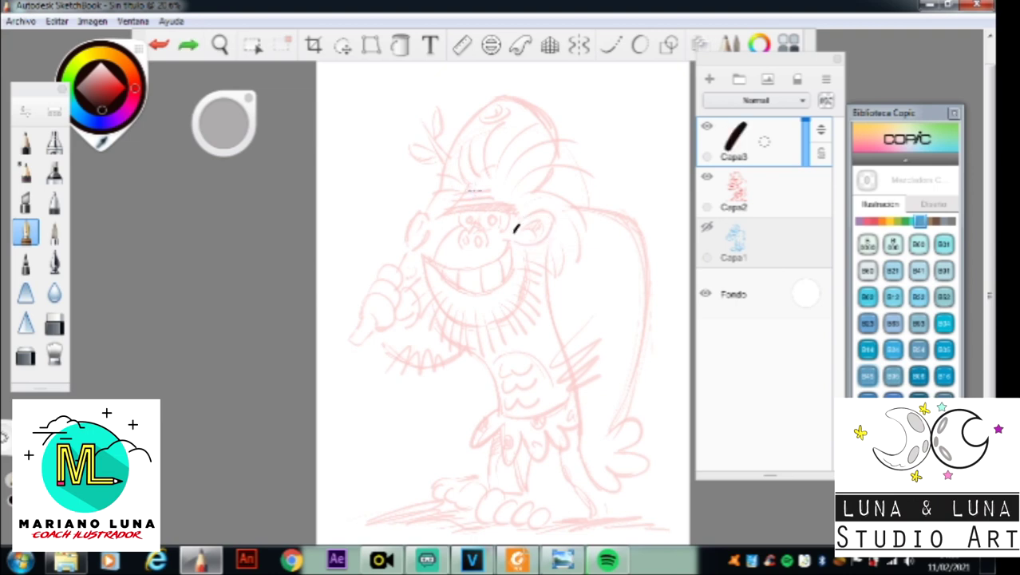
pyautogui.moveTo(238, 126)
pyautogui.mouseDown()
pyautogui.moveTo(125, 166)
pyautogui.moveTo(100, 171)
pyautogui.moveTo(98, 157)
pyautogui.mouseUp()
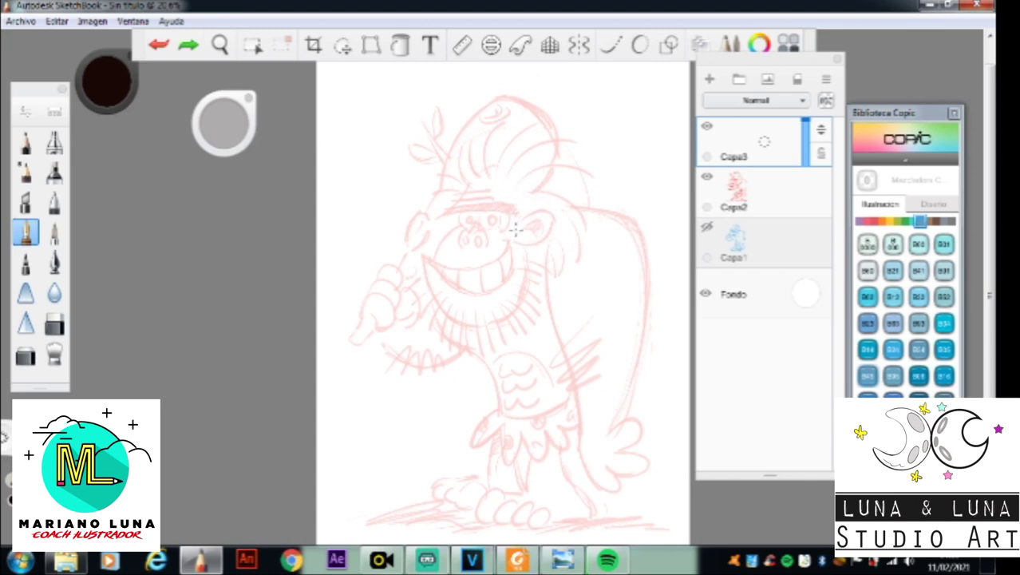
pyautogui.moveTo(515, 229)
pyautogui.mouseDown()
pyautogui.moveTo(533, 209)
pyautogui.moveTo(555, 228)
pyautogui.moveTo(543, 244)
pyautogui.moveTo(519, 242)
pyautogui.moveTo(538, 231)
pyautogui.mouseUp()
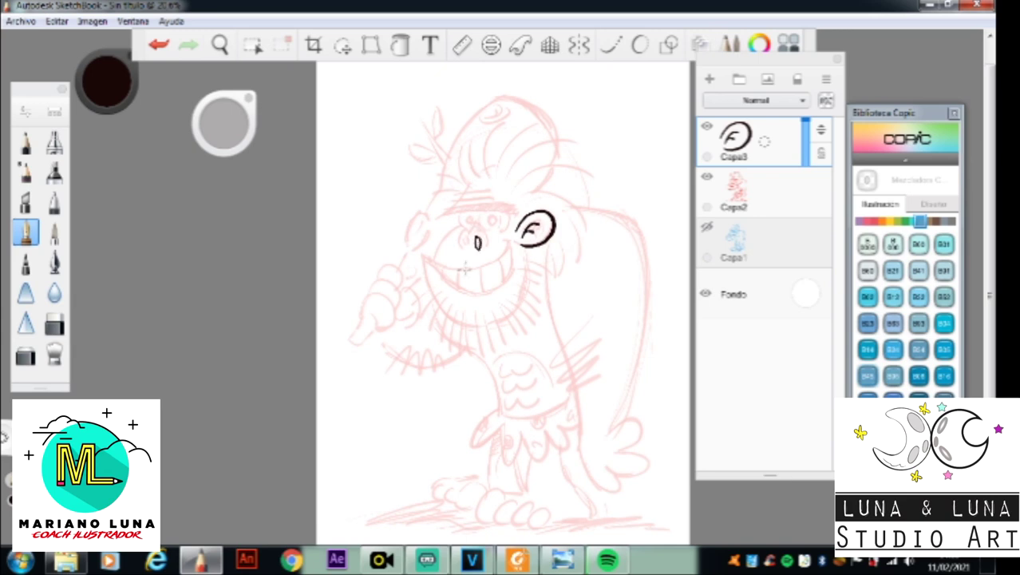
pyautogui.press('space')
pyautogui.moveTo(507, 270); pyautogui.dragTo(606, 244)
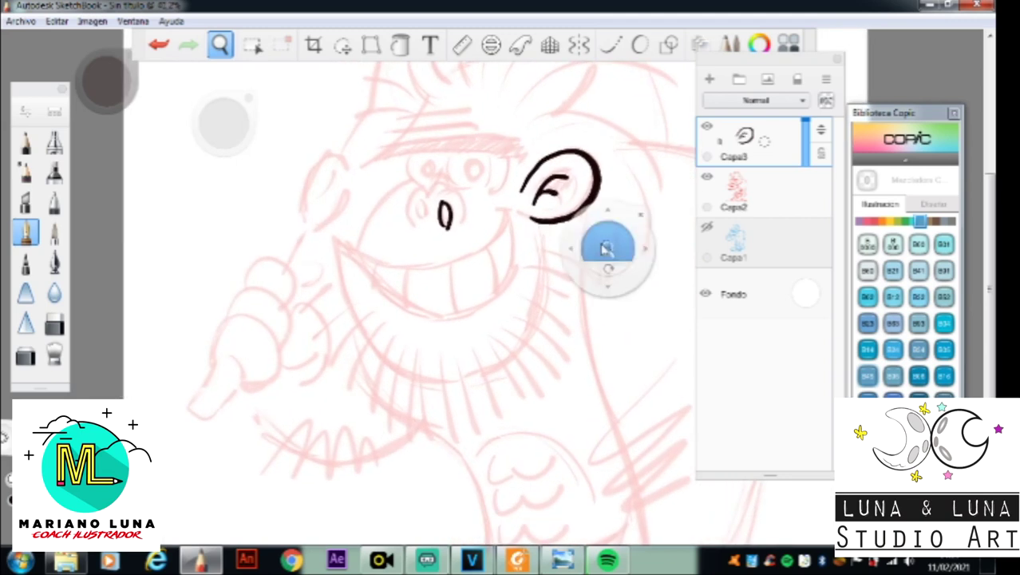
pyautogui.moveTo(419, 198); pyautogui.dragTo(421, 199)
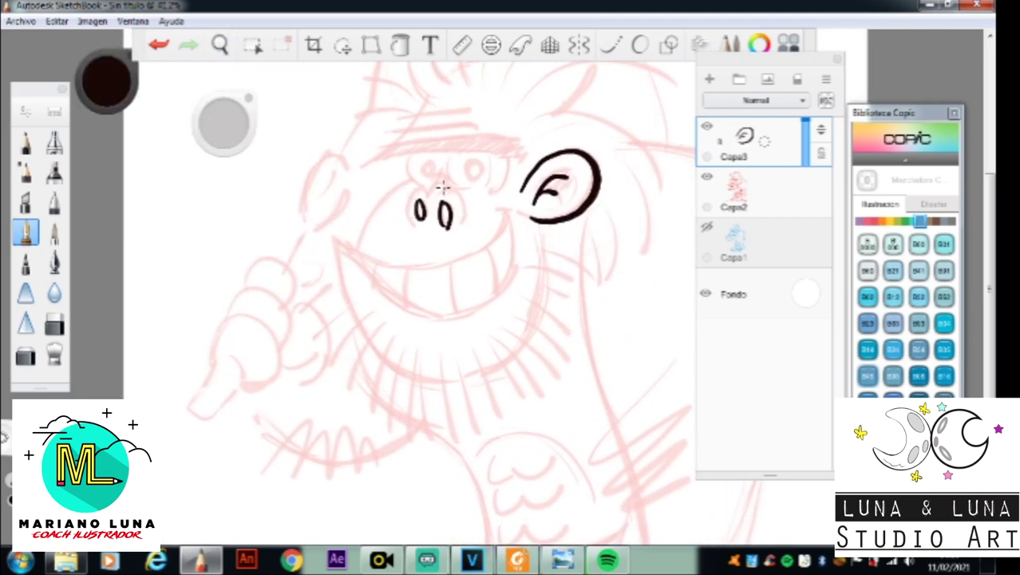
pyautogui.moveTo(223, 124); pyautogui.dragTo(103, 207)
pyautogui.click(797, 81)
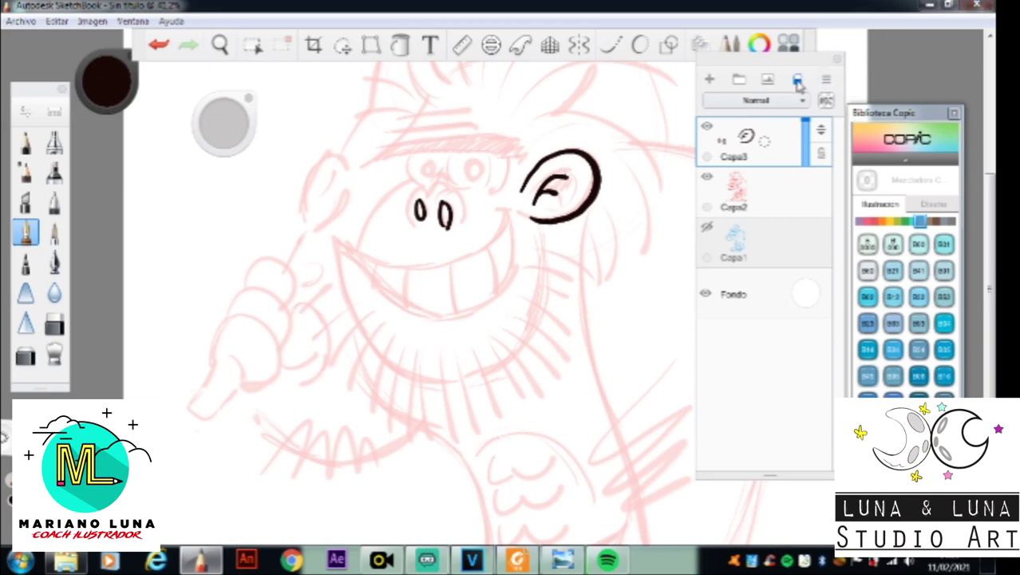
# Step: Ink the near ear with its inner fold, both filled nostrils, the nose wings and the short nose bridge line in black
pyautogui.moveTo(521, 189)
pyautogui.mouseDown()
pyautogui.moveTo(574, 150)
pyautogui.moveTo(589, 166)
pyautogui.moveTo(569, 212)
pyautogui.moveTo(534, 213)
pyautogui.moveTo(569, 166)
pyautogui.moveTo(556, 190)
pyautogui.mouseUp()
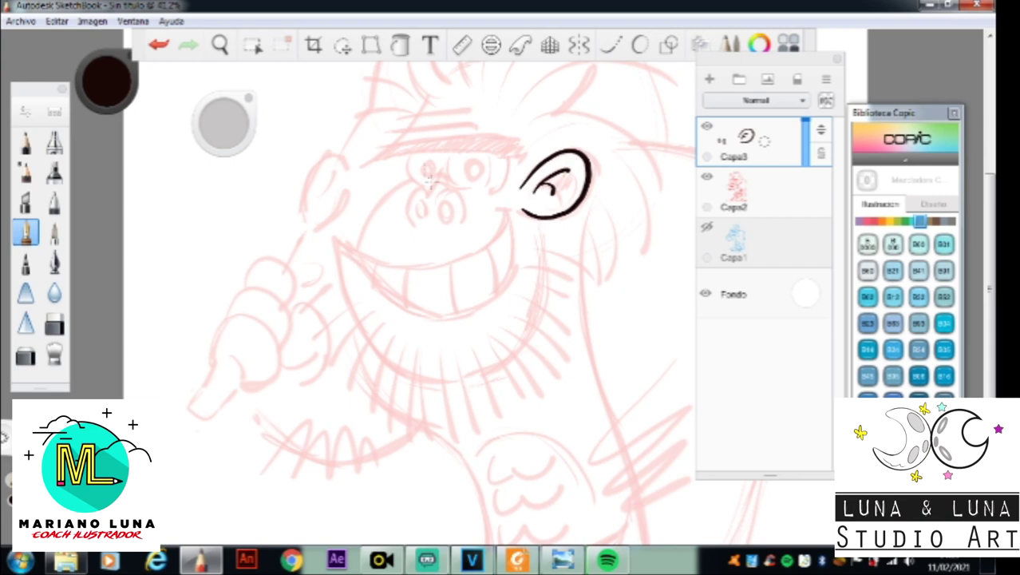
pyautogui.moveTo(446, 197)
pyautogui.mouseDown()
pyautogui.moveTo(439, 211)
pyautogui.moveTo(443, 224)
pyautogui.moveTo(452, 221)
pyautogui.moveTo(415, 217)
pyautogui.moveTo(429, 219)
pyautogui.mouseUp()
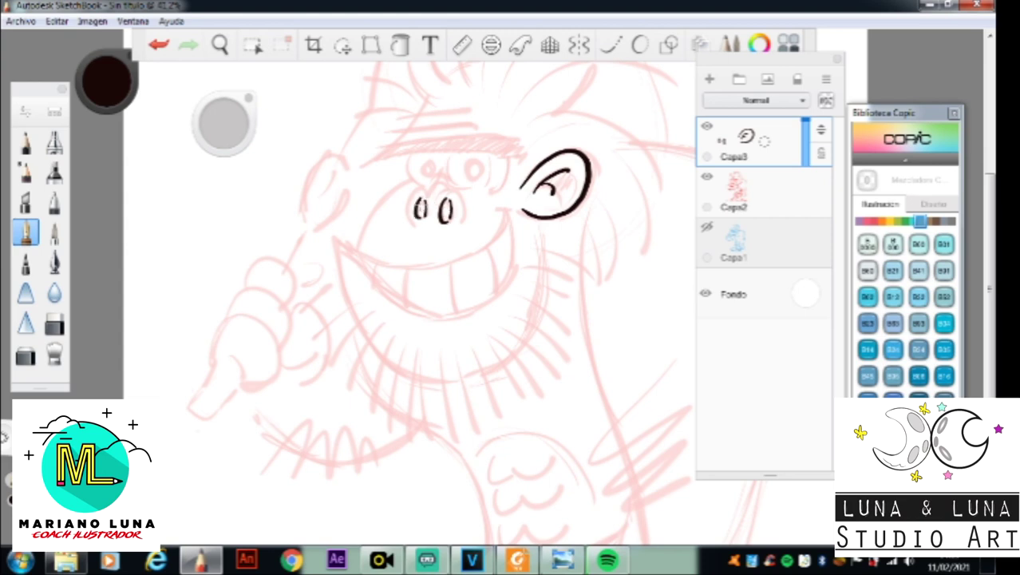
pyautogui.moveTo(423, 203)
pyautogui.mouseDown()
pyautogui.moveTo(420, 214)
pyautogui.moveTo(424, 206)
pyautogui.moveTo(426, 216)
pyautogui.moveTo(445, 218)
pyautogui.mouseUp()
pyautogui.moveTo(443, 191)
pyautogui.mouseDown()
pyautogui.moveTo(436, 201)
pyautogui.moveTo(462, 196)
pyautogui.moveTo(465, 218)
pyautogui.mouseUp()
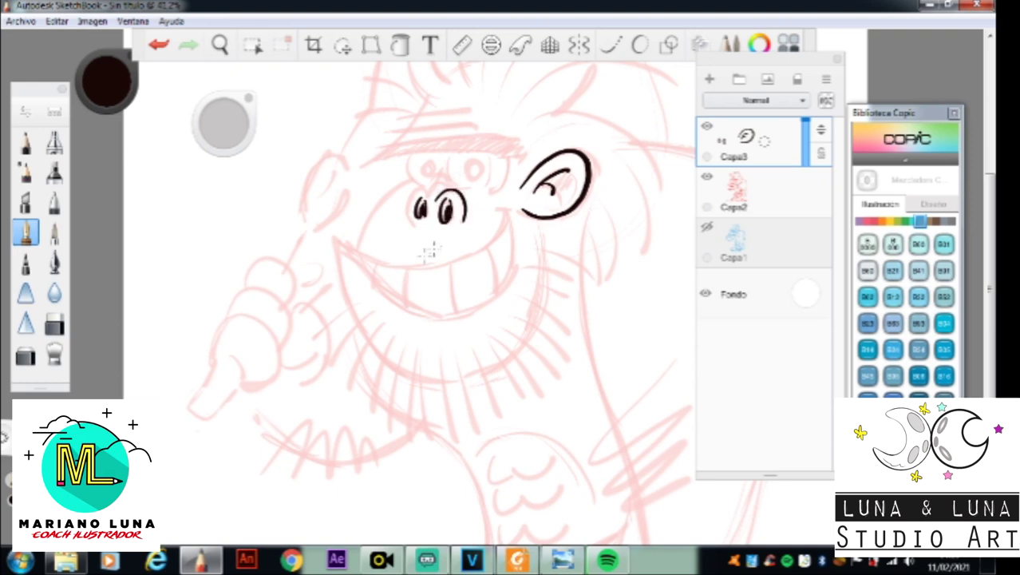
pyautogui.moveTo(443, 165); pyautogui.dragTo(405, 226)
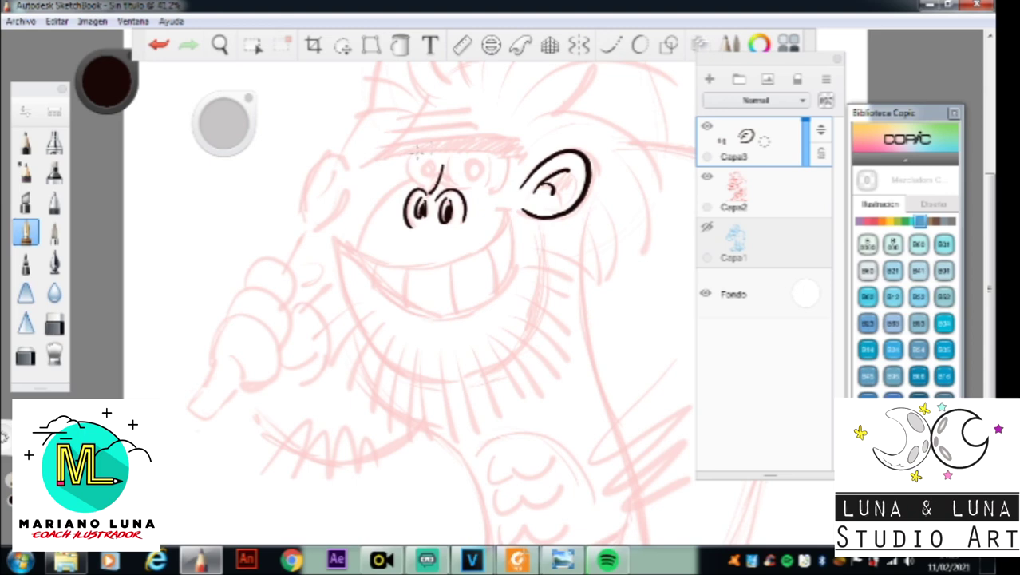
# Step: Ink both eyes in black, with curved lower outlines, round irises and small pupils
pyautogui.moveTo(413, 150)
pyautogui.mouseDown()
pyautogui.moveTo(408, 168)
pyautogui.moveTo(429, 192)
pyautogui.mouseUp()
pyautogui.moveTo(451, 154)
pyautogui.mouseDown()
pyautogui.moveTo(457, 183)
pyautogui.moveTo(481, 189)
pyautogui.moveTo(515, 152)
pyautogui.moveTo(466, 170)
pyautogui.moveTo(479, 179)
pyautogui.moveTo(487, 166)
pyautogui.moveTo(482, 179)
pyautogui.moveTo(421, 167)
pyautogui.moveTo(436, 167)
pyautogui.moveTo(429, 176)
pyautogui.mouseUp()
pyautogui.hotkey('ctrl', 'z')
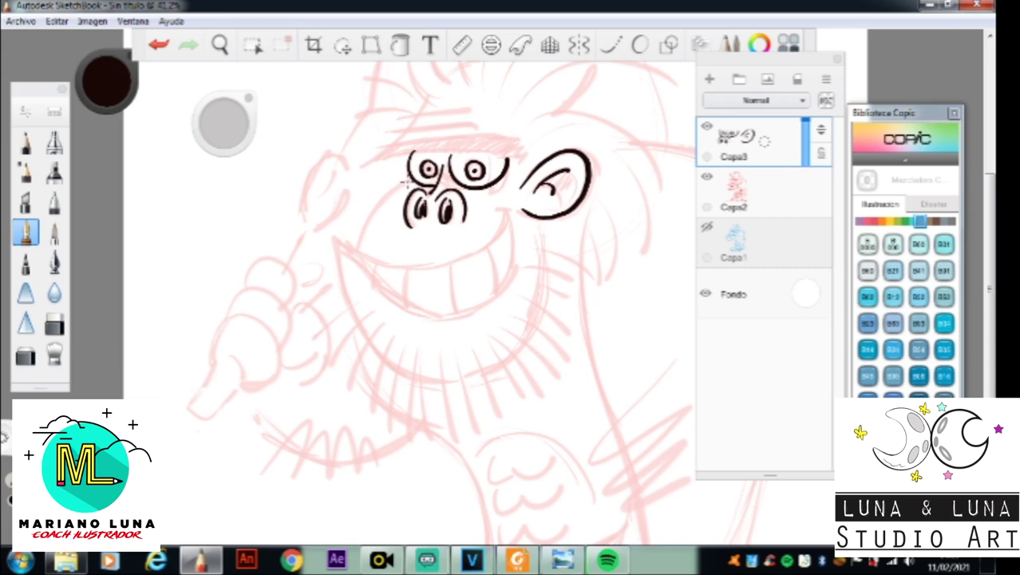
# Step: Ink the muzzle's outer contour with short whisker ticks across it, and add the cheek crease beside the near ear
pyautogui.moveTo(413, 180)
pyautogui.mouseDown()
pyautogui.moveTo(370, 218)
pyautogui.moveTo(361, 247)
pyautogui.moveTo(375, 214)
pyautogui.mouseUp()
pyautogui.moveTo(358, 217); pyautogui.dragTo(386, 196)
pyautogui.moveTo(367, 201); pyautogui.dragTo(391, 190)
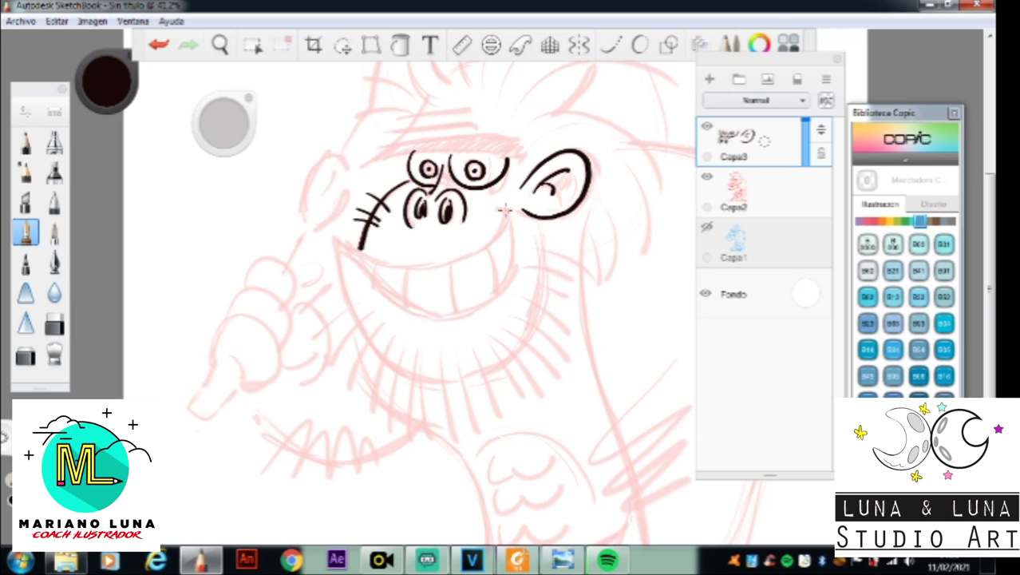
pyautogui.moveTo(485, 222); pyautogui.dragTo(520, 209)
# Step: Ink the upper lip line and the long lower curve of the wide grin
pyautogui.press('space')
pyautogui.moveTo(511, 301); pyautogui.dragTo(342, 333)
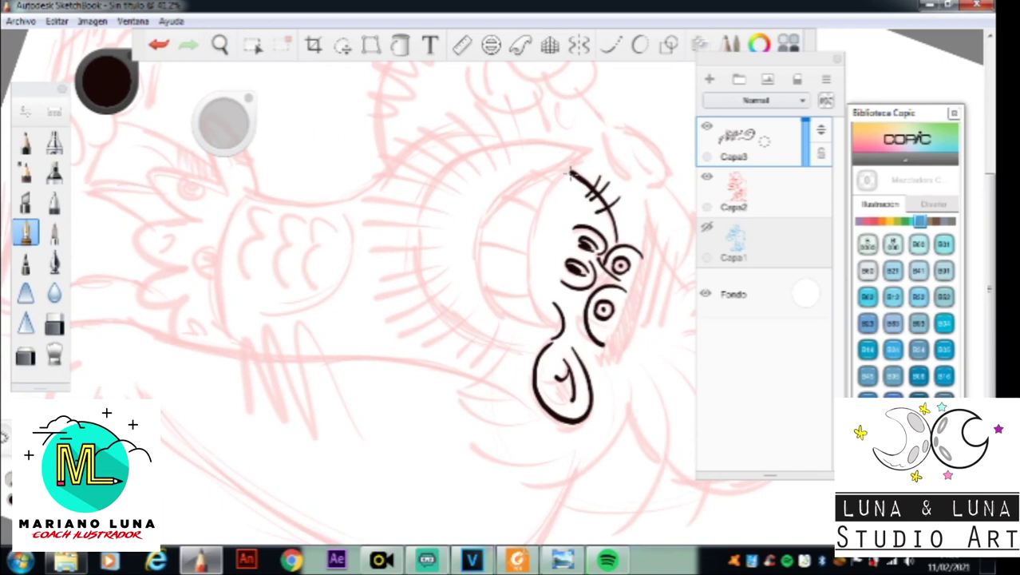
pyautogui.moveTo(571, 173); pyautogui.dragTo(530, 211)
pyautogui.moveTo(528, 295); pyautogui.dragTo(574, 322)
pyautogui.moveTo(589, 153)
pyautogui.mouseDown()
pyautogui.moveTo(526, 170)
pyautogui.moveTo(485, 215)
pyautogui.moveTo(481, 282)
pyautogui.moveTo(501, 309)
pyautogui.moveTo(557, 316)
pyautogui.mouseUp()
# Step: Ink the dividing lines between the teeth across the whole grin
pyautogui.press('space')
pyautogui.moveTo(463, 330); pyautogui.dragTo(637, 273)
pyautogui.moveTo(491, 287); pyautogui.dragTo(581, 213)
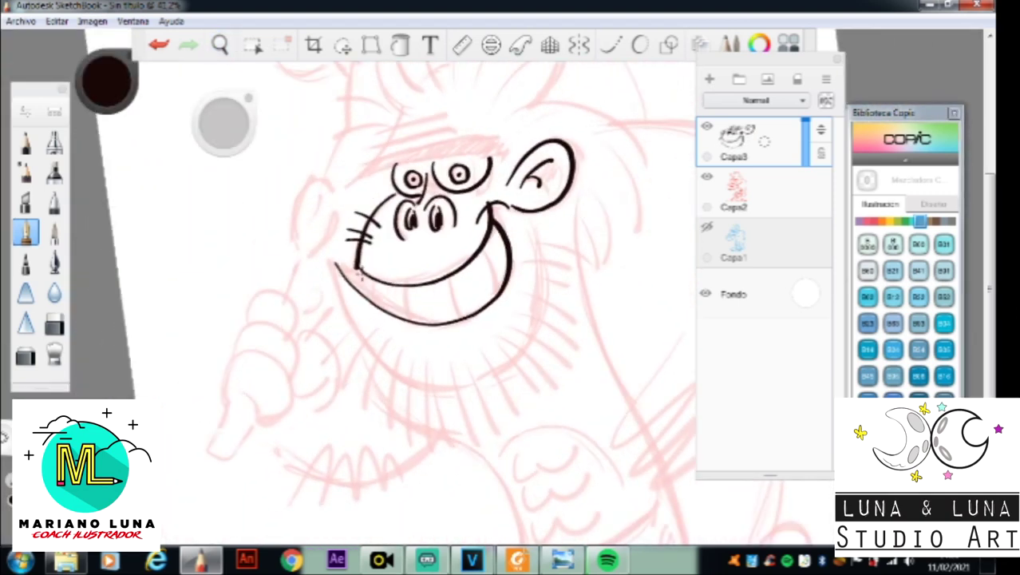
pyautogui.moveTo(390, 285); pyautogui.dragTo(387, 310)
pyautogui.moveTo(428, 283); pyautogui.dragTo(433, 319)
pyautogui.moveTo(459, 273); pyautogui.dragTo(461, 313)
pyautogui.moveTo(471, 269); pyautogui.dragTo(476, 313)
pyautogui.moveTo(482, 241); pyautogui.dragTo(503, 281)
# Step: Ink the curved jaw contour below the grin, from the far mouth corner round towards the near ear
pyautogui.press('space')
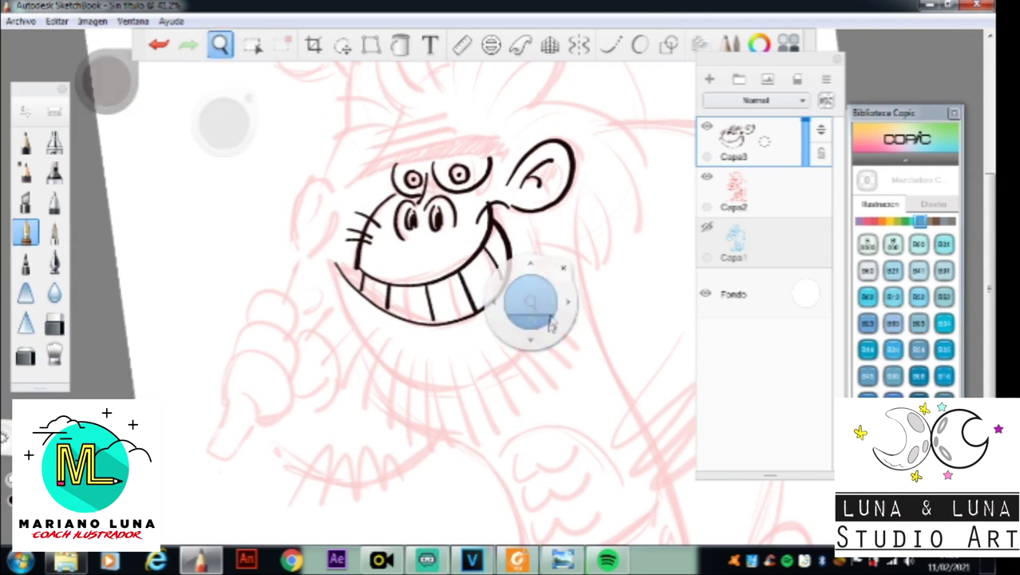
pyautogui.moveTo(537, 329)
pyautogui.mouseDown()
pyautogui.moveTo(518, 343)
pyautogui.moveTo(515, 304)
pyautogui.mouseUp()
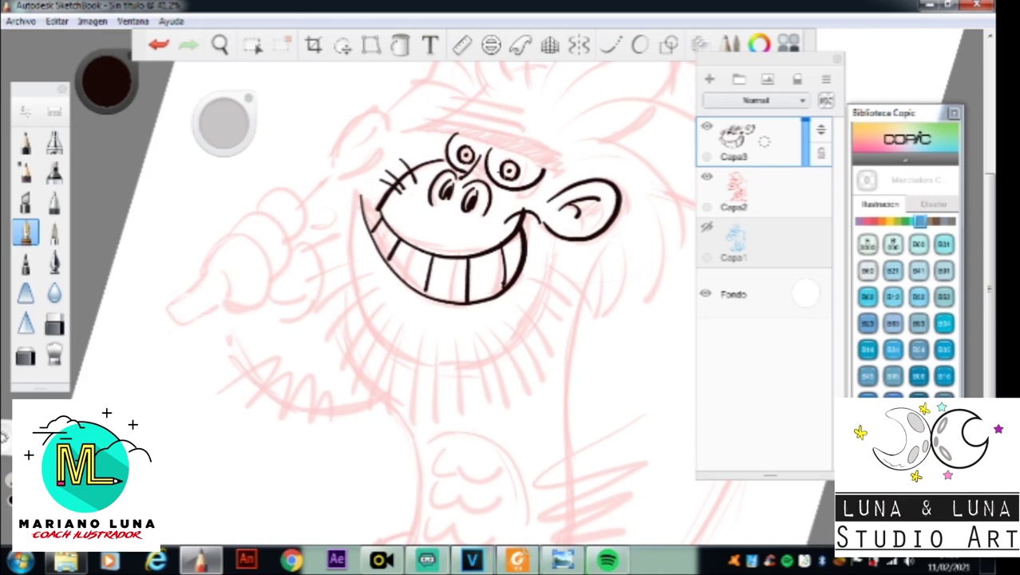
pyautogui.moveTo(355, 192)
pyautogui.mouseDown()
pyautogui.moveTo(346, 273)
pyautogui.moveTo(374, 327)
pyautogui.mouseUp()
pyautogui.moveTo(498, 327)
pyautogui.mouseDown()
pyautogui.moveTo(372, 339)
pyautogui.moveTo(372, 199)
pyautogui.mouseUp()
pyautogui.moveTo(456, 175)
pyautogui.mouseDown()
pyautogui.moveTo(431, 182)
pyautogui.moveTo(422, 285)
pyautogui.moveTo(455, 331)
pyautogui.moveTo(491, 348)
pyautogui.moveTo(471, 337)
pyautogui.moveTo(596, 256)
pyautogui.mouseUp()
# Step: Ink the radiating beard bristles across the jaw line, from the far cheek round to below the near ear
pyautogui.press('space')
pyautogui.moveTo(351, 310)
pyautogui.mouseDown()
pyautogui.moveTo(324, 329)
pyautogui.moveTo(333, 360)
pyautogui.mouseUp()
pyautogui.moveTo(383, 336); pyautogui.dragTo(359, 388)
pyautogui.moveTo(406, 349); pyautogui.dragTo(397, 425)
pyautogui.moveTo(427, 345); pyautogui.dragTo(437, 438)
pyautogui.moveTo(452, 343)
pyautogui.mouseDown()
pyautogui.moveTo(484, 437)
pyautogui.moveTo(484, 365)
pyautogui.moveTo(501, 415)
pyautogui.mouseUp()
pyautogui.moveTo(496, 321); pyautogui.dragTo(546, 394)
pyautogui.moveTo(509, 303); pyautogui.dragTo(569, 359)
pyautogui.moveTo(517, 281); pyautogui.dragTo(574, 311)
pyautogui.moveTo(518, 257); pyautogui.dragTo(581, 268)
pyautogui.moveTo(517, 233); pyautogui.dragTo(559, 228)
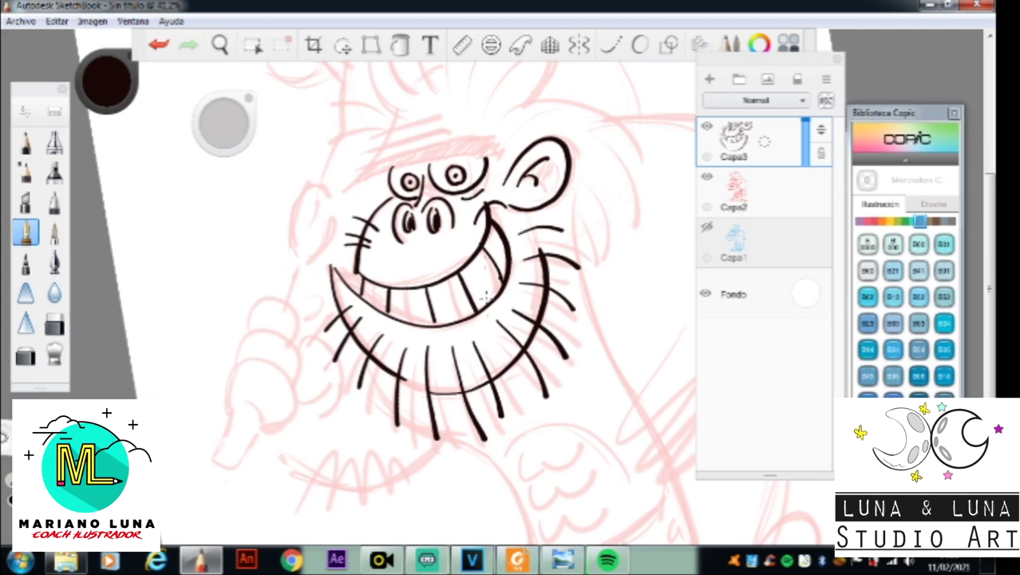
# Step: Ink a curved crease between the near end of the grin and the jaw line, redrawing it once
pyautogui.moveTo(523, 254); pyautogui.dragTo(506, 312)
pyautogui.hotkey('ctrl', 'z')
pyautogui.moveTo(520, 252)
pyautogui.mouseDown()
pyautogui.moveTo(523, 281)
pyautogui.moveTo(496, 318)
pyautogui.mouseUp()
# Step: Ink the closed outline of the thick single eyebrow above both eyes
pyautogui.press('space')
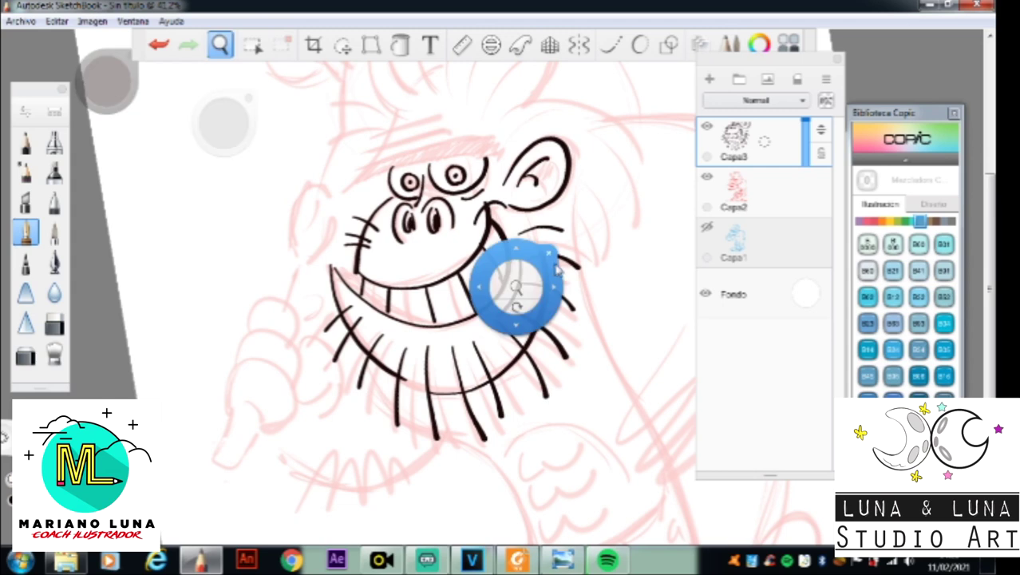
pyautogui.moveTo(518, 281); pyautogui.dragTo(443, 354)
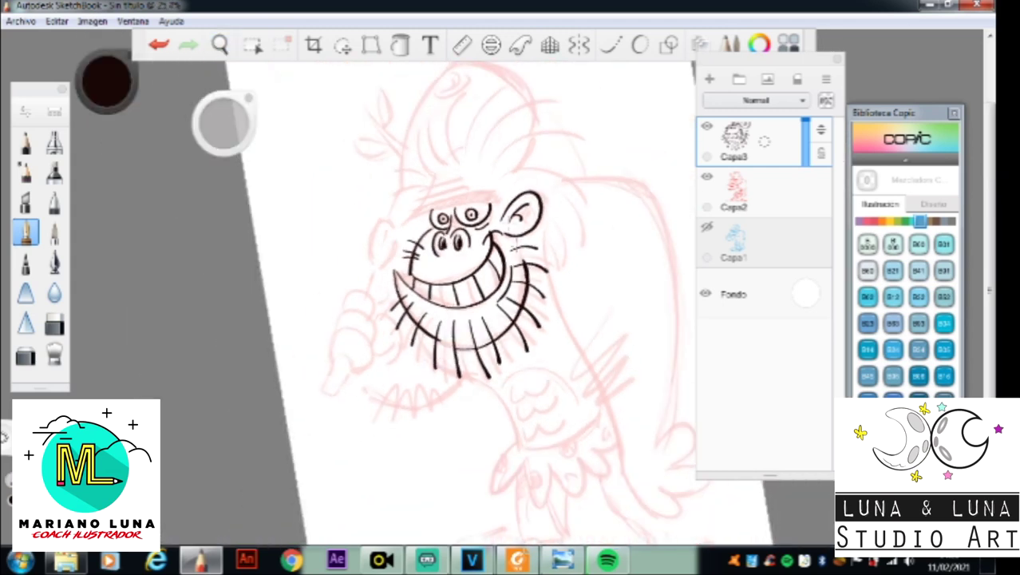
pyautogui.press('space')
pyautogui.moveTo(481, 244); pyautogui.dragTo(539, 128)
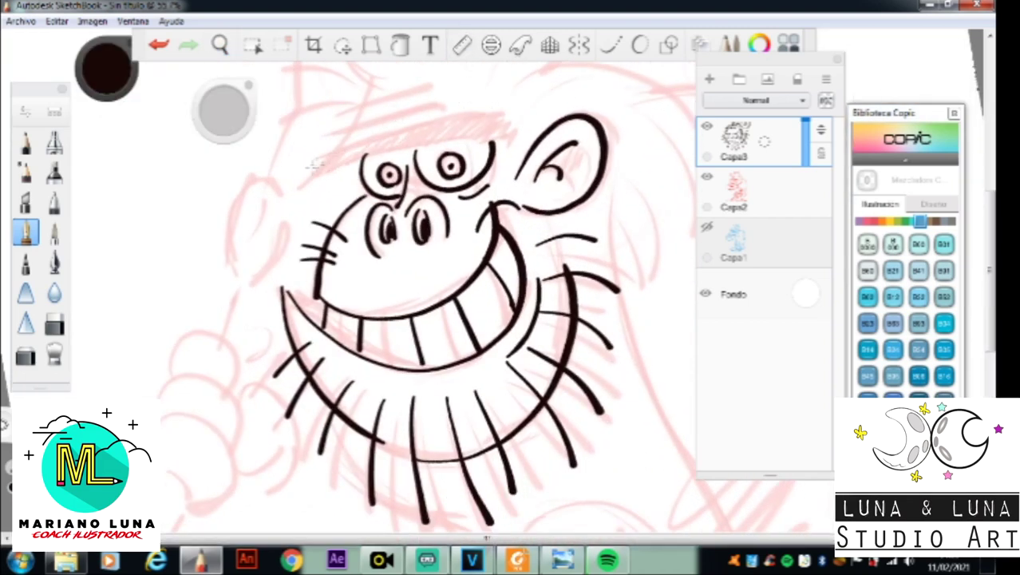
pyautogui.moveTo(302, 182); pyautogui.dragTo(332, 150)
pyautogui.press('space')
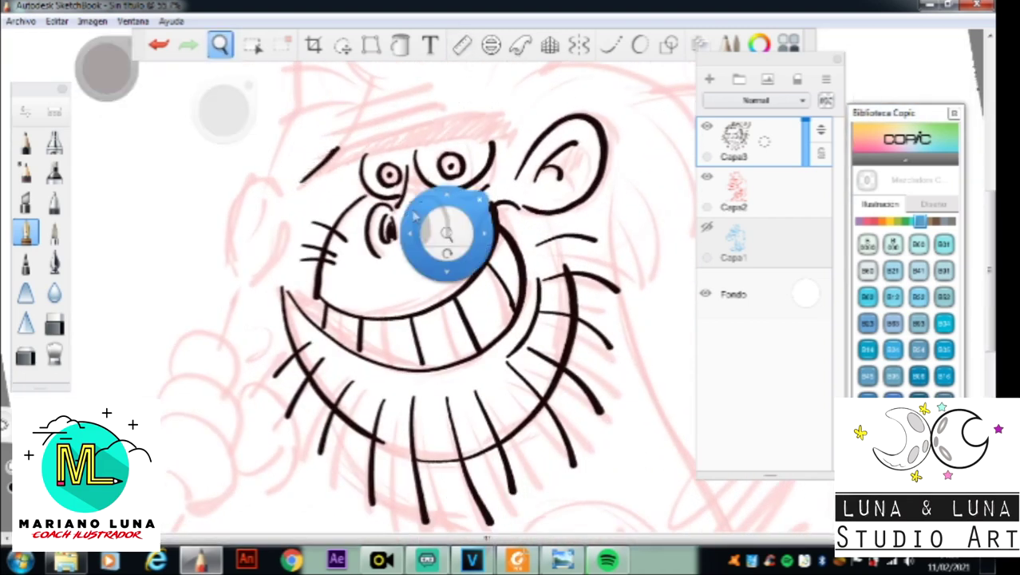
pyautogui.moveTo(446, 260); pyautogui.dragTo(421, 271)
pyautogui.moveTo(493, 281); pyautogui.dragTo(556, 209)
pyautogui.moveTo(641, 302); pyautogui.dragTo(523, 283)
pyautogui.moveTo(549, 161); pyautogui.dragTo(548, 228)
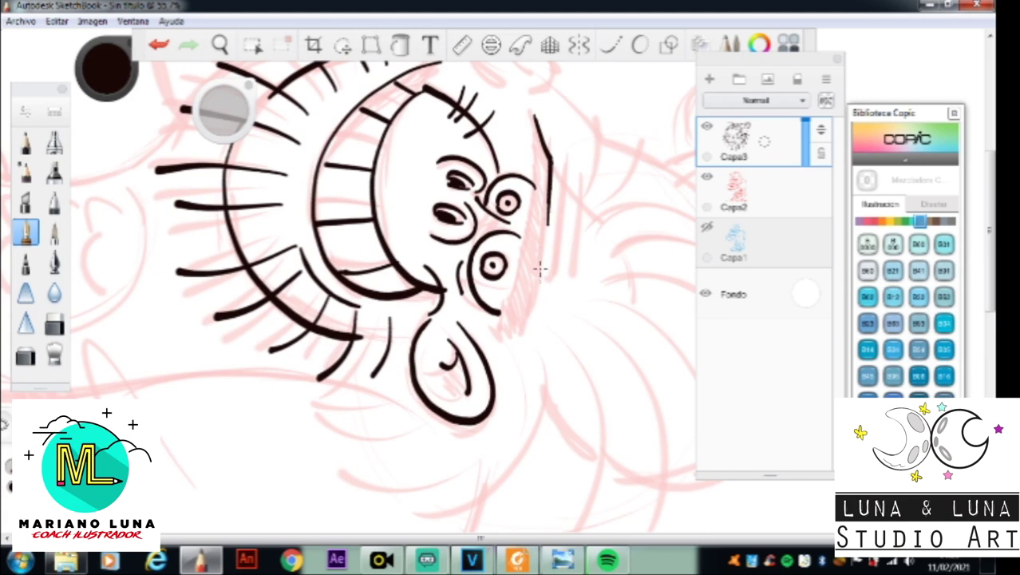
pyautogui.moveTo(552, 191); pyautogui.dragTo(526, 325)
pyautogui.moveTo(533, 117)
pyautogui.mouseDown()
pyautogui.moveTo(506, 289)
pyautogui.moveTo(509, 319)
pyautogui.moveTo(524, 329)
pyautogui.mouseUp()
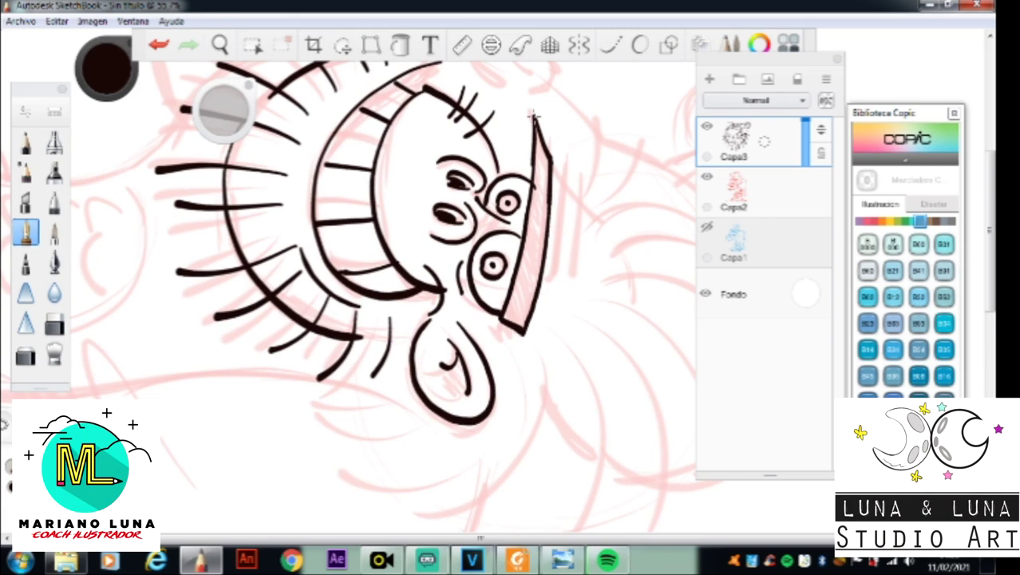
# Step: Flood-fill the eyebrow shape with solid black and return to the paintbrush
pyautogui.press('f')
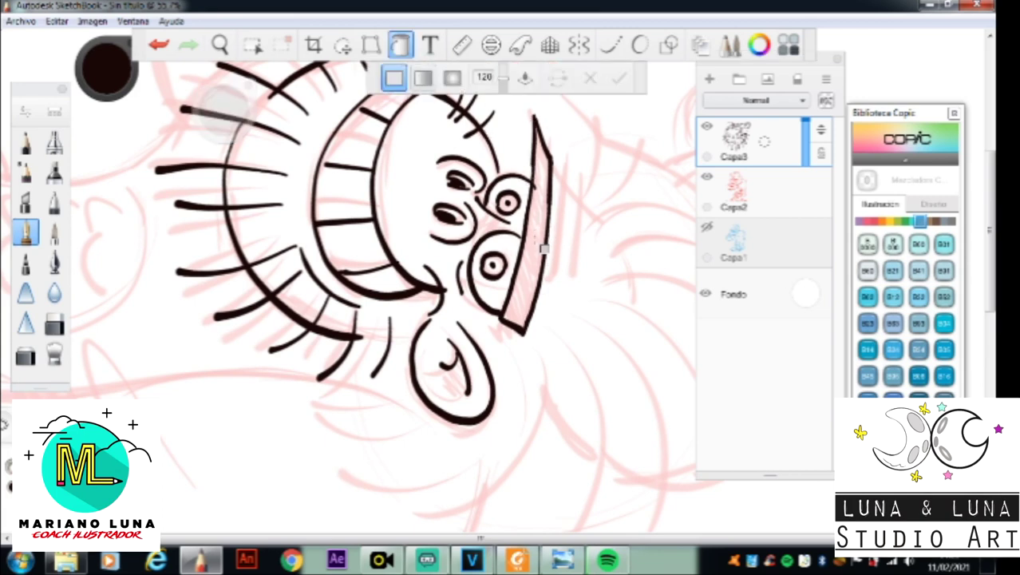
pyautogui.click(539, 225)
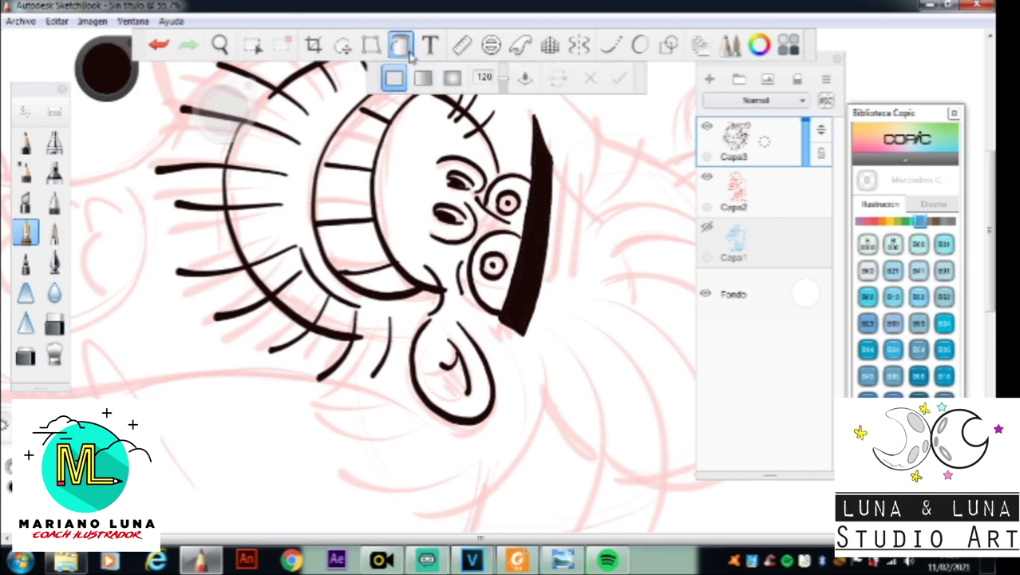
pyautogui.click(30, 233)
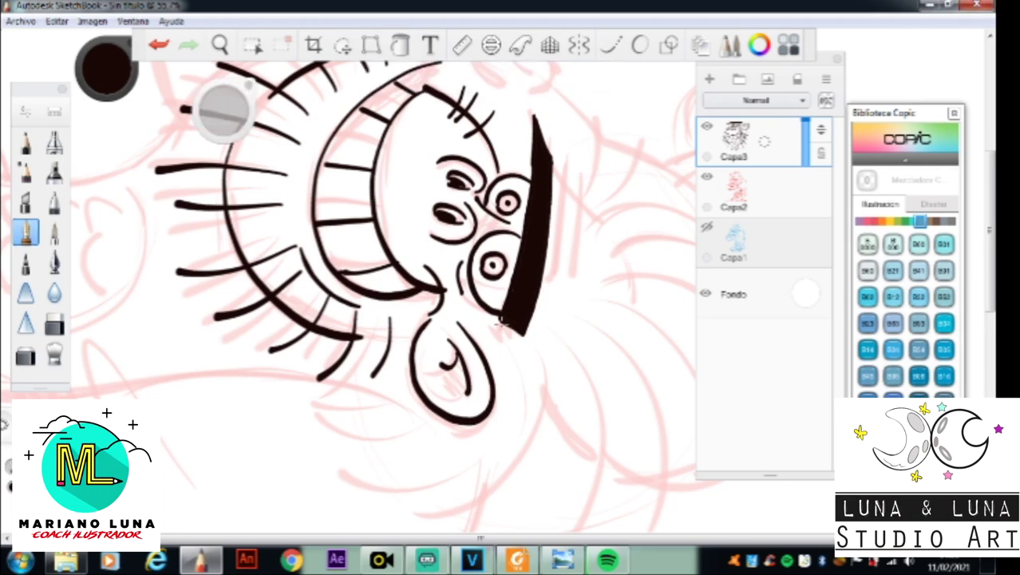
# Step: Roughen the eyebrow's near end with short hairs and ink the forehead wrinkles and first hairline strokes above it
pyautogui.press('space')
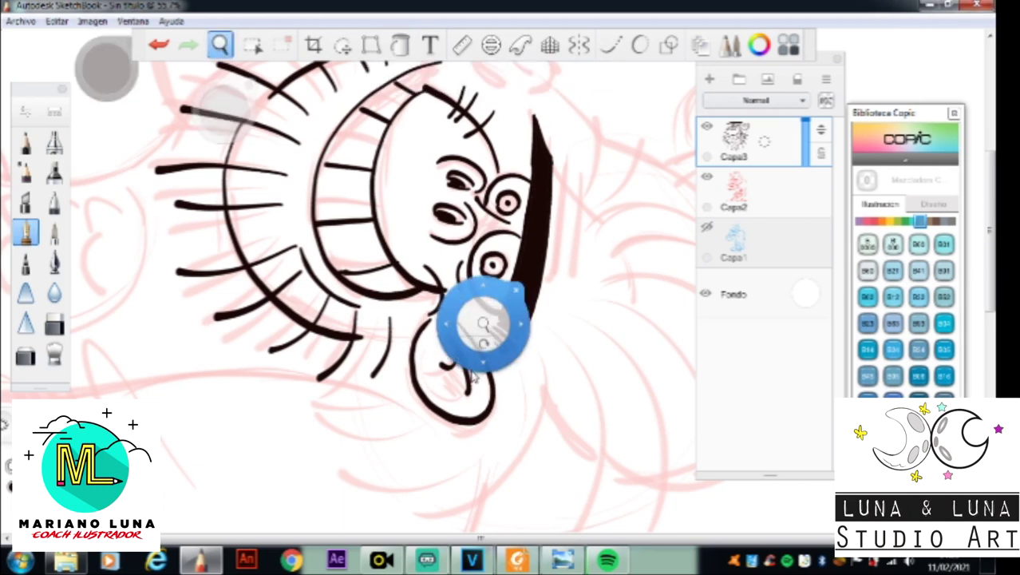
pyautogui.moveTo(474, 349)
pyautogui.mouseDown()
pyautogui.moveTo(657, 234)
pyautogui.moveTo(656, 283)
pyautogui.moveTo(584, 327)
pyautogui.moveTo(532, 279)
pyautogui.moveTo(509, 330)
pyautogui.mouseUp()
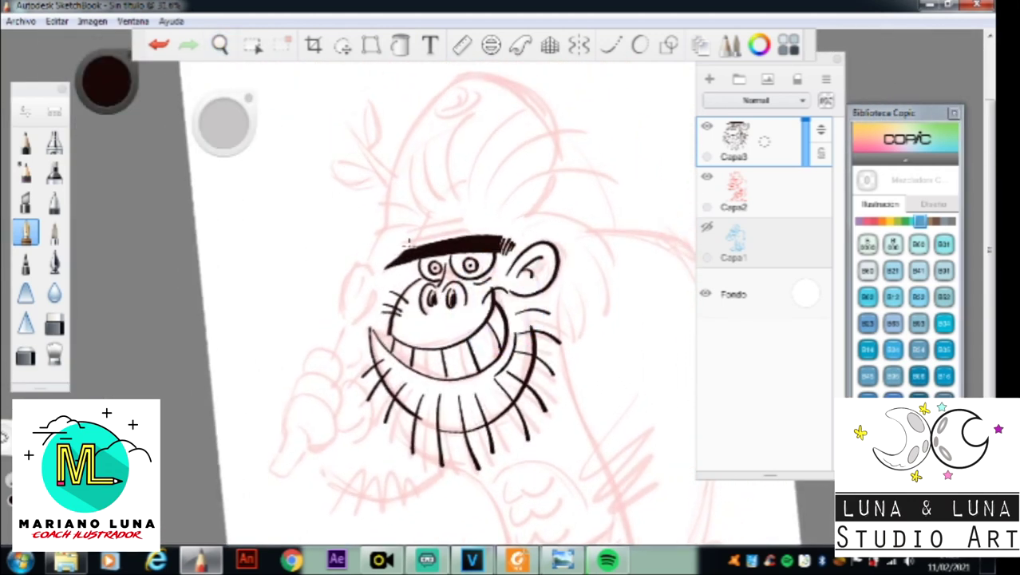
pyautogui.moveTo(415, 239)
pyautogui.mouseDown()
pyautogui.moveTo(444, 191)
pyautogui.moveTo(487, 180)
pyautogui.mouseUp()
pyautogui.moveTo(407, 237)
pyautogui.mouseDown()
pyautogui.moveTo(467, 227)
pyautogui.moveTo(477, 211)
pyautogui.mouseUp()
pyautogui.moveTo(471, 222); pyautogui.dragTo(476, 209)
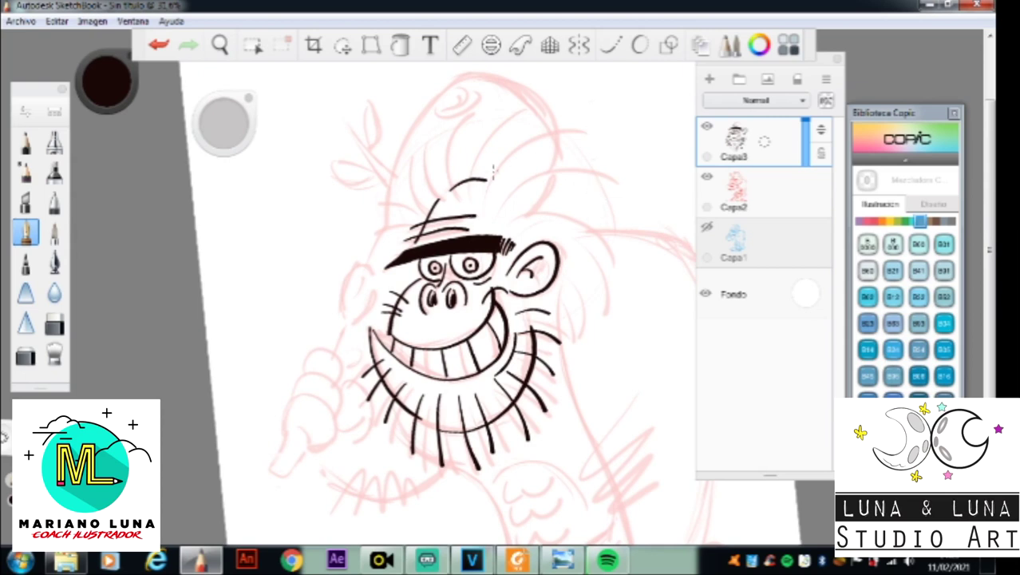
# Step: Ink long curved hair strands sweeping back from the forehead, over the crown and down behind the near ear
pyautogui.moveTo(480, 213)
pyautogui.mouseDown()
pyautogui.moveTo(534, 142)
pyautogui.moveTo(591, 126)
pyautogui.mouseUp()
pyautogui.moveTo(492, 225)
pyautogui.mouseDown()
pyautogui.moveTo(561, 170)
pyautogui.moveTo(611, 169)
pyautogui.mouseUp()
pyautogui.moveTo(515, 226)
pyautogui.mouseDown()
pyautogui.moveTo(555, 213)
pyautogui.moveTo(591, 220)
pyautogui.moveTo(630, 263)
pyautogui.mouseUp()
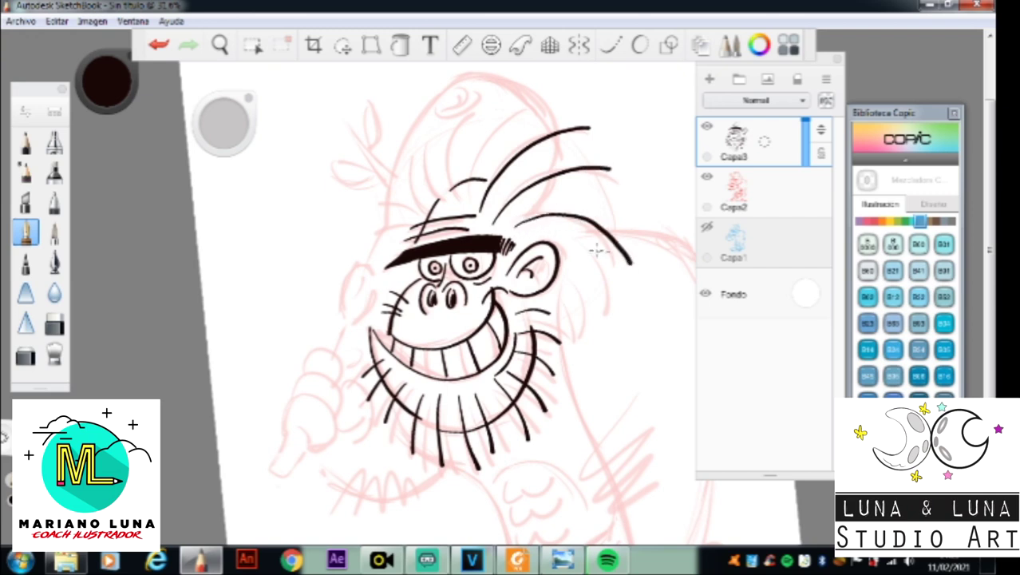
pyautogui.moveTo(559, 254); pyautogui.dragTo(604, 338)
pyautogui.moveTo(555, 287); pyautogui.dragTo(581, 363)
pyautogui.moveTo(456, 199)
pyautogui.mouseDown()
pyautogui.moveTo(453, 151)
pyautogui.moveTo(483, 110)
pyautogui.mouseUp()
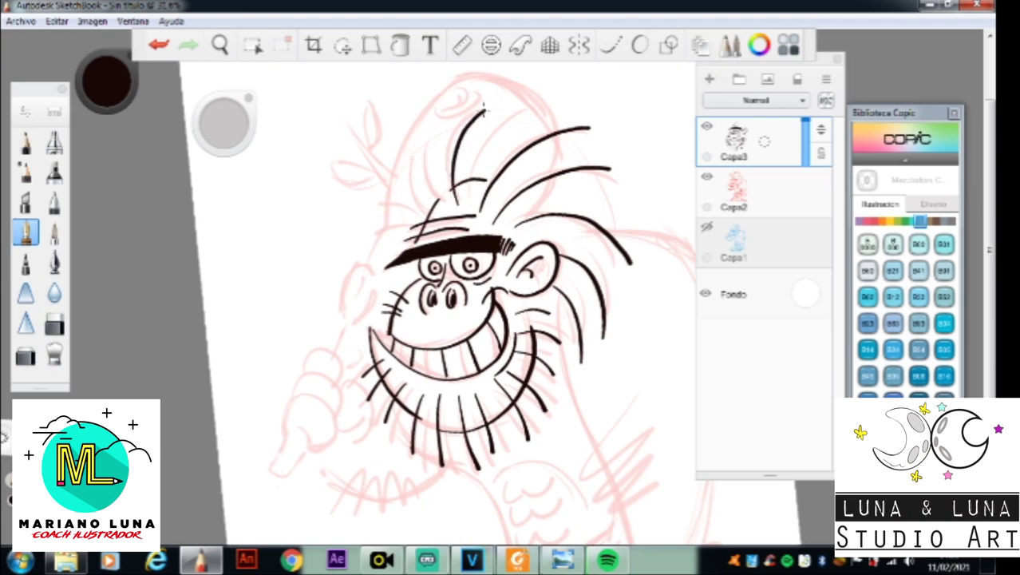
pyautogui.moveTo(471, 209)
pyautogui.mouseDown()
pyautogui.moveTo(481, 150)
pyautogui.moveTo(535, 109)
pyautogui.mouseUp()
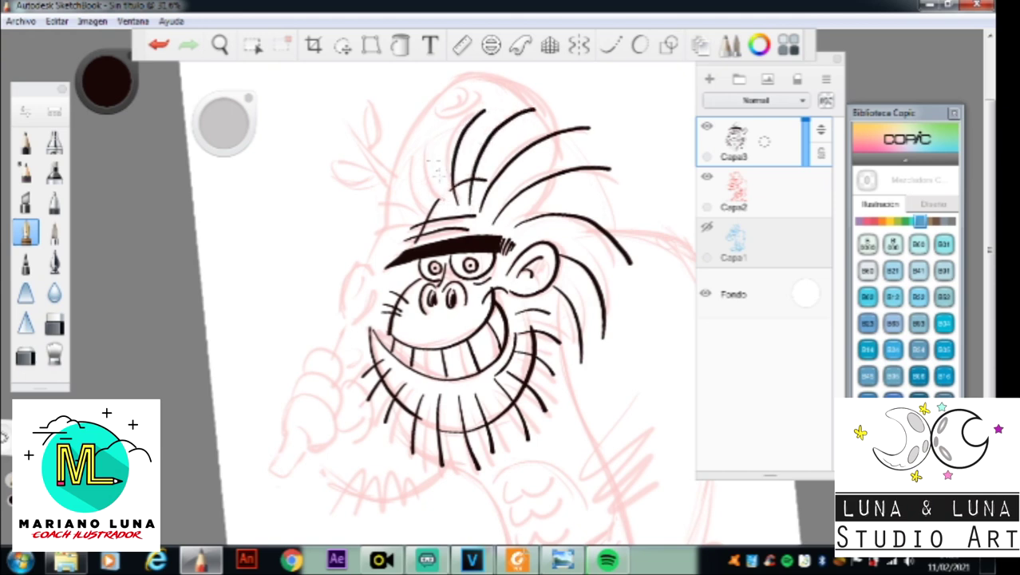
pyautogui.moveTo(448, 206)
pyautogui.mouseDown()
pyautogui.moveTo(424, 163)
pyautogui.moveTo(428, 127)
pyautogui.moveTo(415, 201)
pyautogui.moveTo(432, 210)
pyautogui.moveTo(368, 245)
pyautogui.moveTo(378, 269)
pyautogui.mouseUp()
pyautogui.moveTo(528, 176); pyautogui.dragTo(604, 152)
pyautogui.moveTo(504, 150)
pyautogui.mouseDown()
pyautogui.moveTo(525, 122)
pyautogui.moveTo(566, 117)
pyautogui.mouseUp()
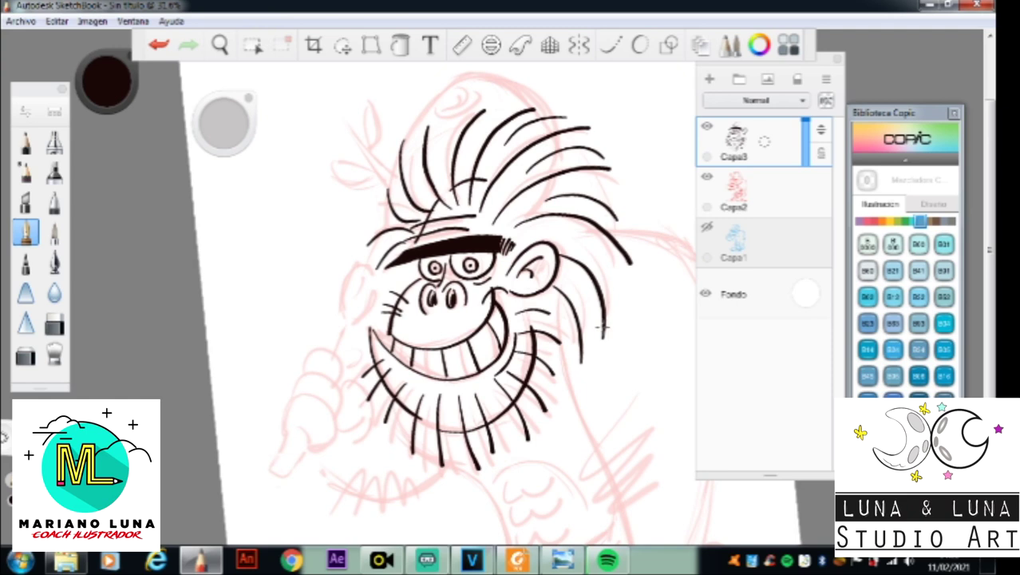
# Step: Ink the long outer contour of the near arm and shoulder, from the wrist up to the hair
pyautogui.press('space')
pyautogui.moveTo(551, 282); pyautogui.dragTo(484, 337)
pyautogui.press('space')
pyautogui.moveTo(531, 388); pyautogui.dragTo(463, 348)
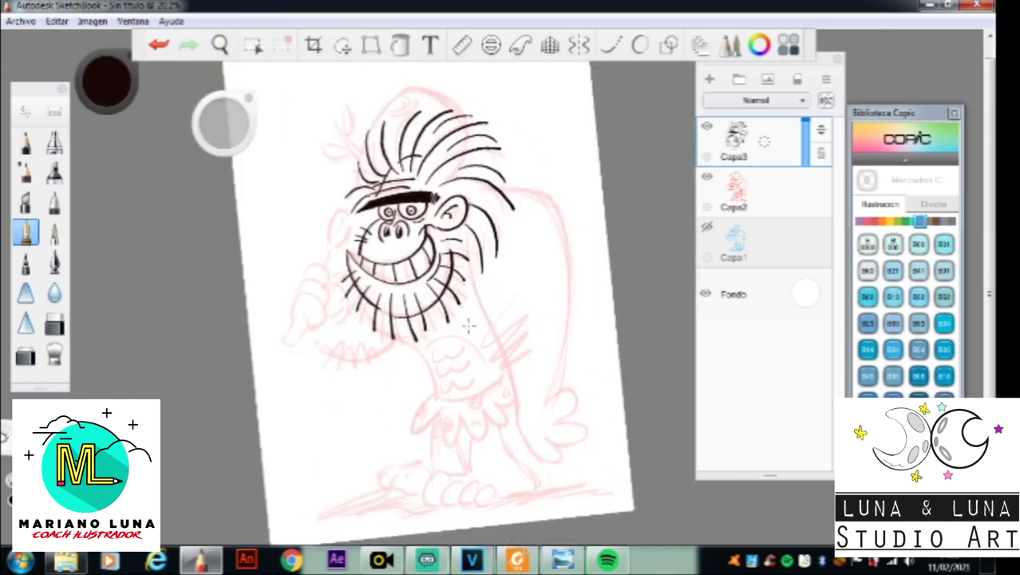
pyautogui.moveTo(389, 236); pyautogui.dragTo(393, 271)
pyautogui.press('space')
pyautogui.moveTo(461, 328); pyautogui.dragTo(588, 240)
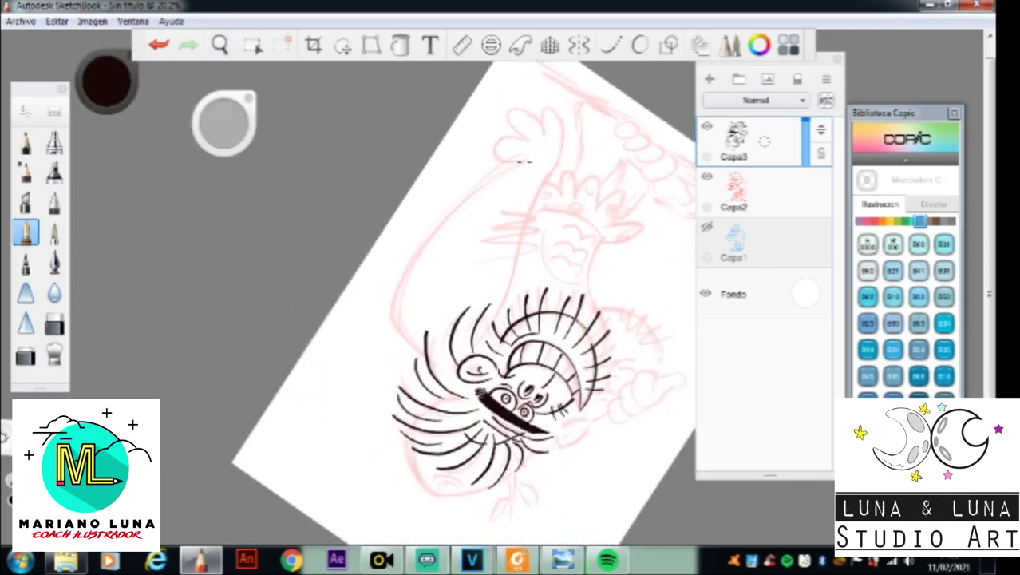
pyautogui.moveTo(526, 160)
pyautogui.mouseDown()
pyautogui.moveTo(409, 257)
pyautogui.moveTo(391, 302)
pyautogui.moveTo(399, 336)
pyautogui.moveTo(424, 361)
pyautogui.mouseUp()
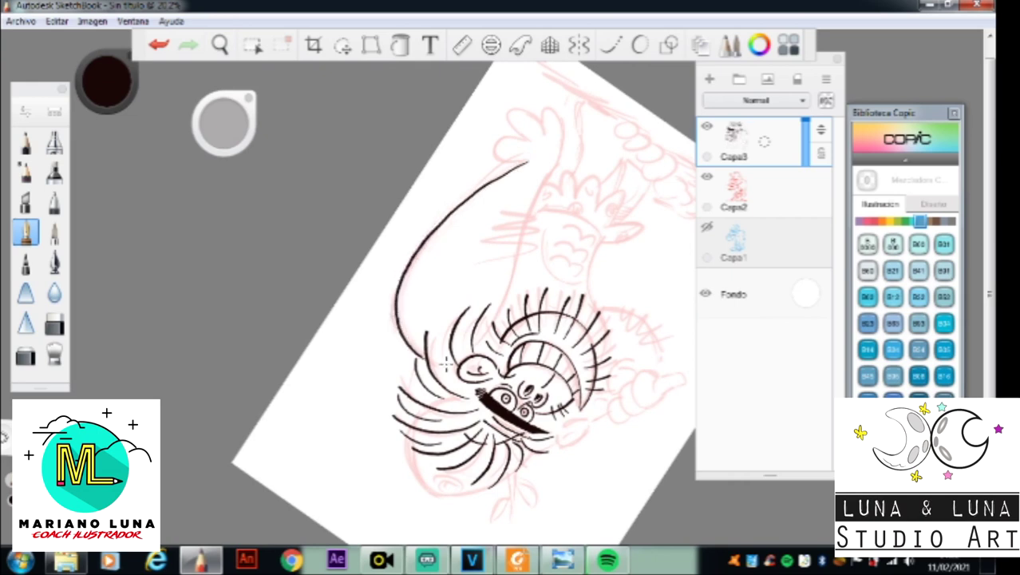
# Step: Undo the last near-arm contour, re-ink it from wrist to hair, and ink the arm's inner contour
pyautogui.hotkey('ctrl', 'z')
pyautogui.moveTo(504, 167)
pyautogui.mouseDown()
pyautogui.moveTo(423, 241)
pyautogui.moveTo(395, 296)
pyautogui.moveTo(399, 333)
pyautogui.moveTo(424, 356)
pyautogui.mouseUp()
pyautogui.moveTo(553, 168); pyautogui.dragTo(495, 310)
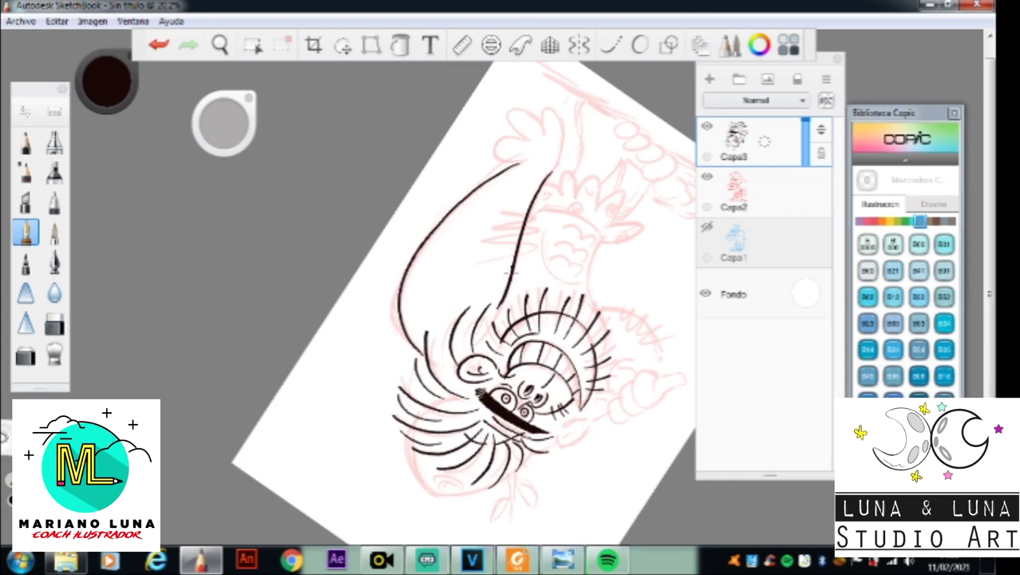
# Step: Ink the front line of the torso below the beard and hatch spiky hairs across the near arm's inner edge
pyautogui.press('space')
pyautogui.moveTo(567, 331); pyautogui.dragTo(410, 305)
pyautogui.moveTo(525, 349); pyautogui.dragTo(446, 287)
pyautogui.press('space')
pyautogui.moveTo(483, 308); pyautogui.dragTo(416, 200)
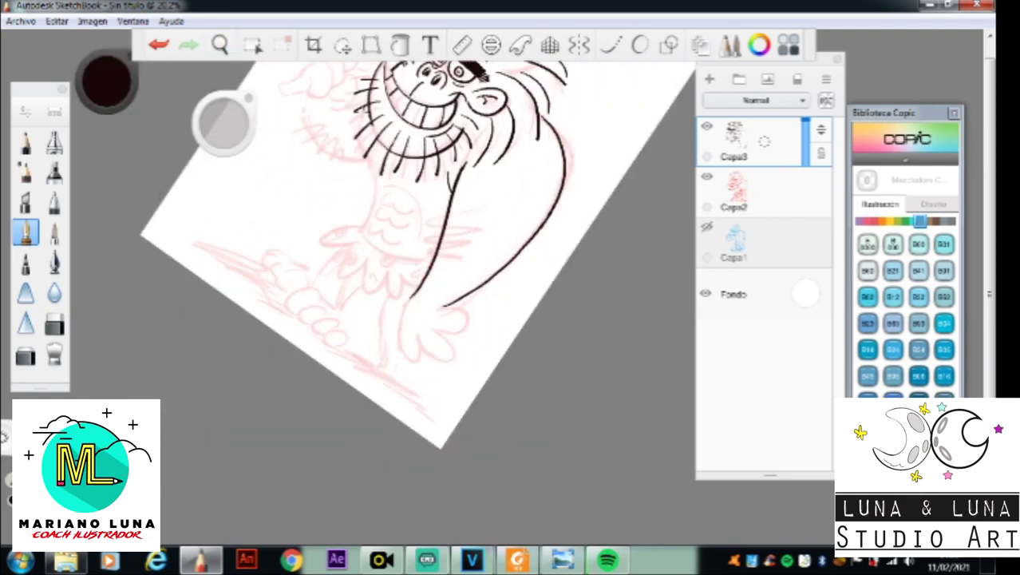
pyautogui.moveTo(380, 166); pyautogui.dragTo(361, 233)
pyautogui.moveTo(227, 126); pyautogui.dragTo(254, 125)
pyautogui.press('space')
pyautogui.moveTo(448, 311); pyautogui.dragTo(508, 328)
pyautogui.moveTo(416, 294)
pyautogui.mouseDown()
pyautogui.moveTo(447, 343)
pyautogui.moveTo(444, 360)
pyautogui.mouseUp()
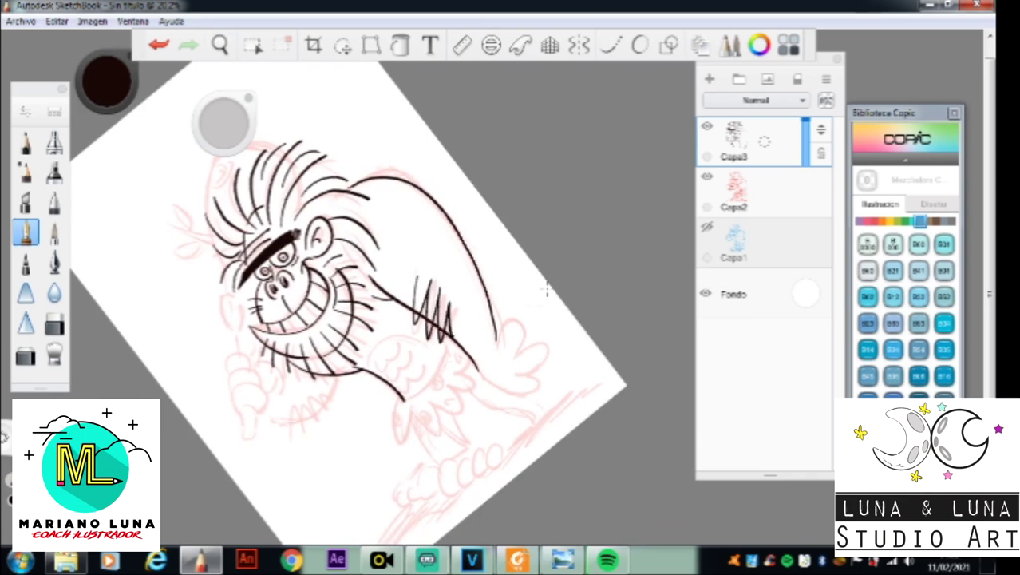
# Step: Ink the near hand's spread fingers and the far hand's fist closed around the club handle
pyautogui.moveTo(510, 317)
pyautogui.mouseDown()
pyautogui.moveTo(523, 336)
pyautogui.moveTo(547, 338)
pyautogui.moveTo(581, 286)
pyautogui.moveTo(570, 328)
pyautogui.moveTo(582, 321)
pyautogui.moveTo(585, 246)
pyautogui.moveTo(573, 229)
pyautogui.moveTo(592, 245)
pyautogui.moveTo(585, 286)
pyautogui.moveTo(570, 293)
pyautogui.mouseUp()
pyautogui.press('space')
pyautogui.press('space')
pyautogui.press('space')
pyautogui.moveTo(576, 341); pyautogui.dragTo(491, 287)
pyautogui.moveTo(379, 326); pyautogui.dragTo(564, 305)
pyautogui.moveTo(373, 256)
pyautogui.mouseDown()
pyautogui.moveTo(367, 237)
pyautogui.moveTo(395, 241)
pyautogui.moveTo(382, 267)
pyautogui.moveTo(369, 231)
pyautogui.moveTo(382, 219)
pyautogui.moveTo(394, 239)
pyautogui.moveTo(395, 204)
pyautogui.moveTo(393, 226)
pyautogui.mouseUp()
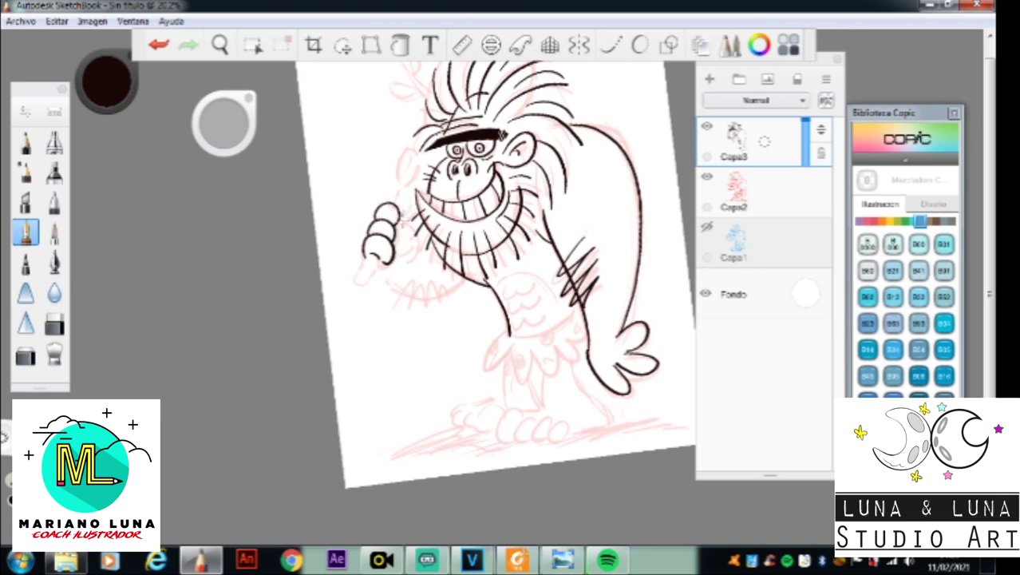
pyautogui.moveTo(396, 254)
pyautogui.mouseDown()
pyautogui.moveTo(405, 256)
pyautogui.moveTo(411, 223)
pyautogui.moveTo(424, 215)
pyautogui.moveTo(415, 257)
pyautogui.mouseUp()
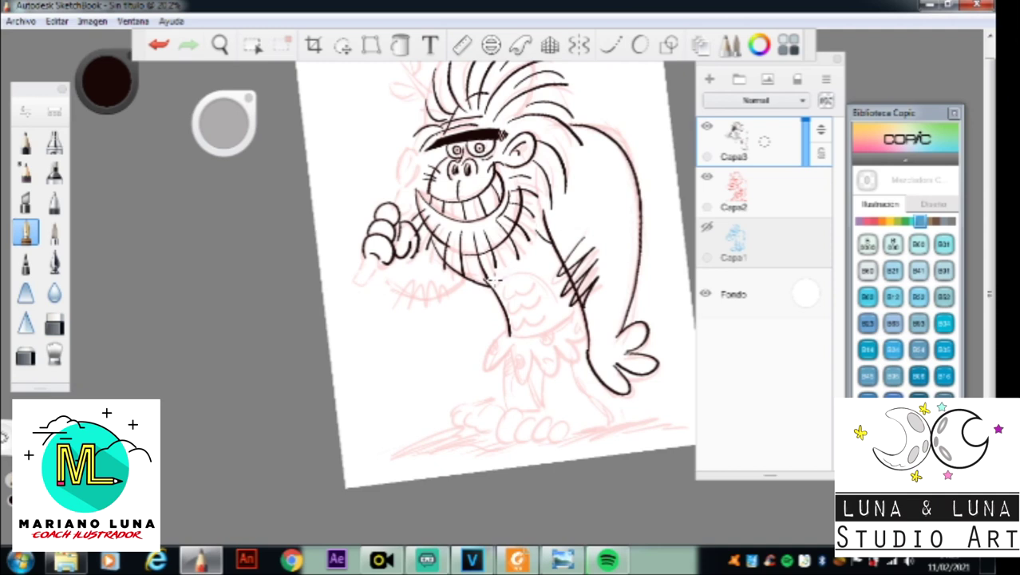
# Step: Ink the rounded chest patch with rows of short curved marks and the far forearm's curved outline with spiky hairs
pyautogui.moveTo(500, 273)
pyautogui.mouseDown()
pyautogui.moveTo(534, 269)
pyautogui.moveTo(559, 310)
pyautogui.mouseUp()
pyautogui.moveTo(506, 287)
pyautogui.mouseDown()
pyautogui.moveTo(521, 293)
pyautogui.moveTo(512, 308)
pyautogui.moveTo(523, 315)
pyautogui.moveTo(535, 302)
pyautogui.moveTo(530, 329)
pyautogui.moveTo(549, 315)
pyautogui.mouseUp()
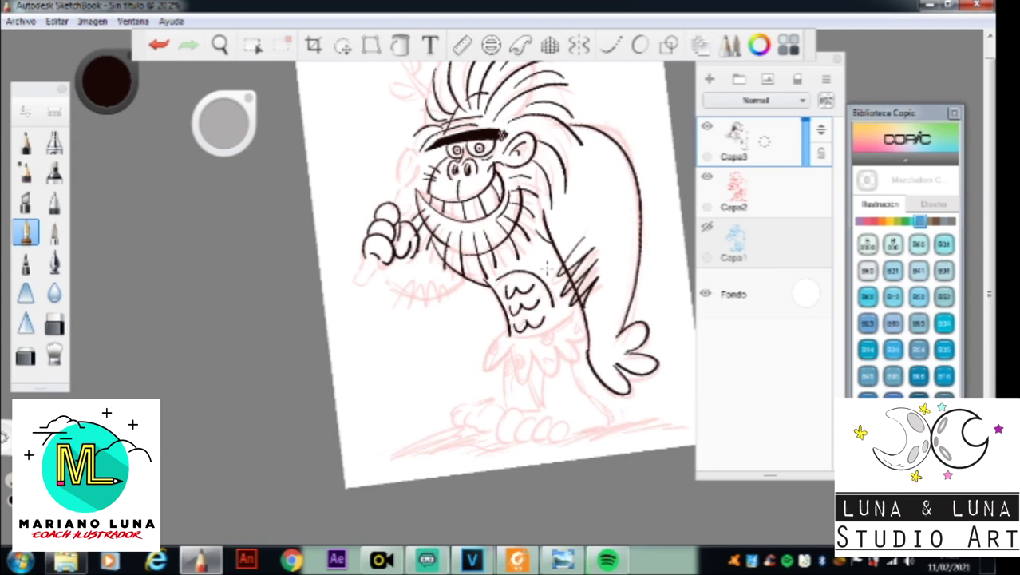
pyautogui.press('space')
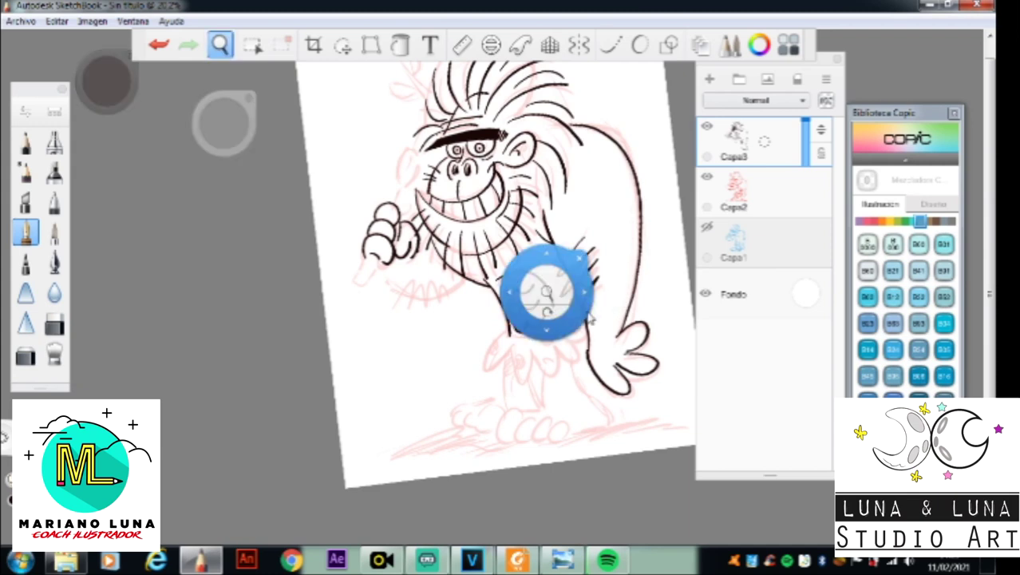
pyautogui.moveTo(548, 315); pyautogui.dragTo(439, 330)
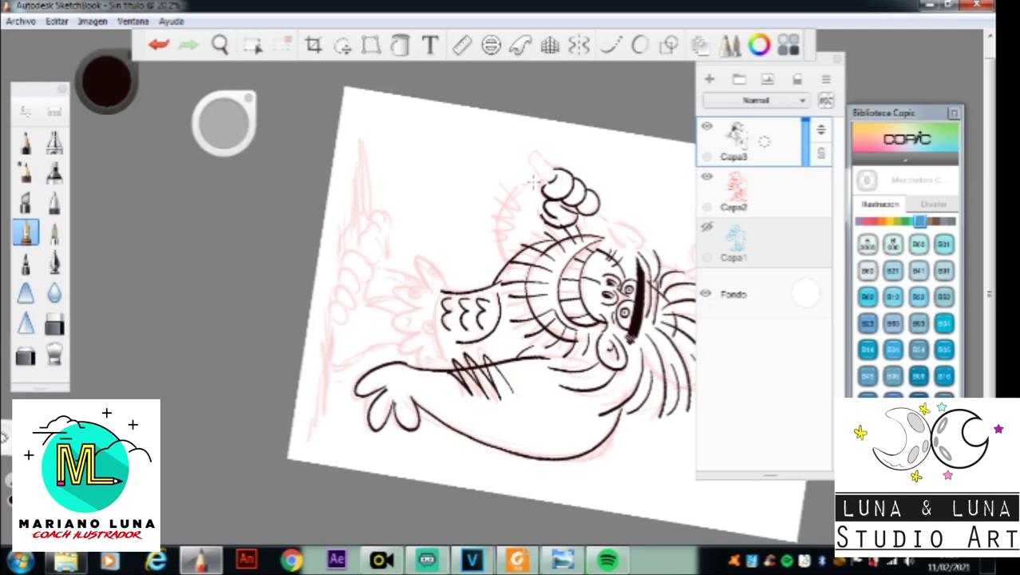
pyautogui.moveTo(515, 185)
pyautogui.mouseDown()
pyautogui.moveTo(488, 237)
pyautogui.moveTo(503, 261)
pyautogui.mouseUp()
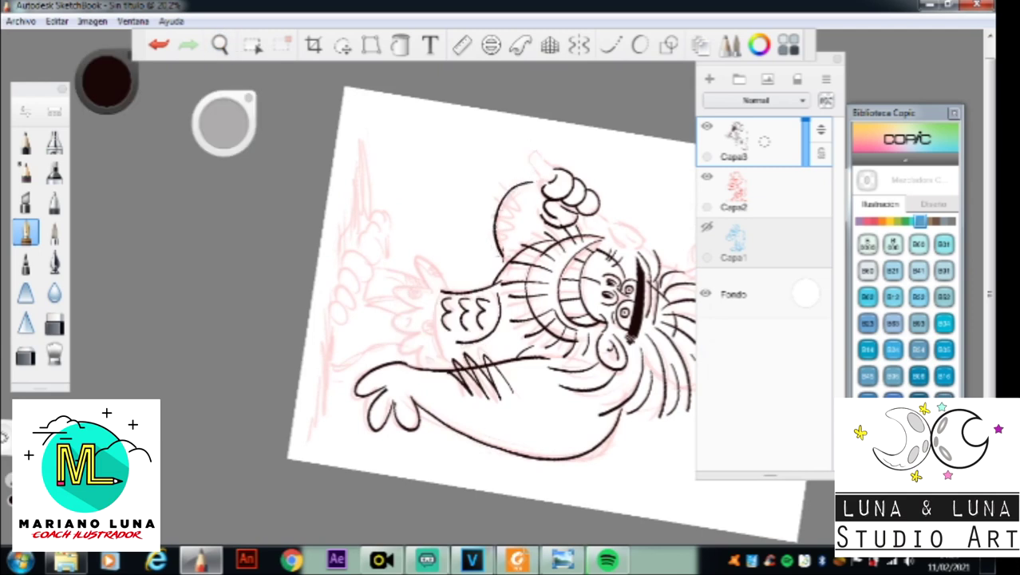
pyautogui.moveTo(494, 196); pyautogui.dragTo(485, 228)
# Step: Ink the loincloth's waistline and pointed scalloped hem, and fill it with solid black spots
pyautogui.press('space')
pyautogui.moveTo(514, 335)
pyautogui.mouseDown()
pyautogui.moveTo(554, 355)
pyautogui.moveTo(594, 205)
pyautogui.moveTo(585, 188)
pyautogui.mouseUp()
pyautogui.moveTo(604, 230); pyautogui.dragTo(533, 222)
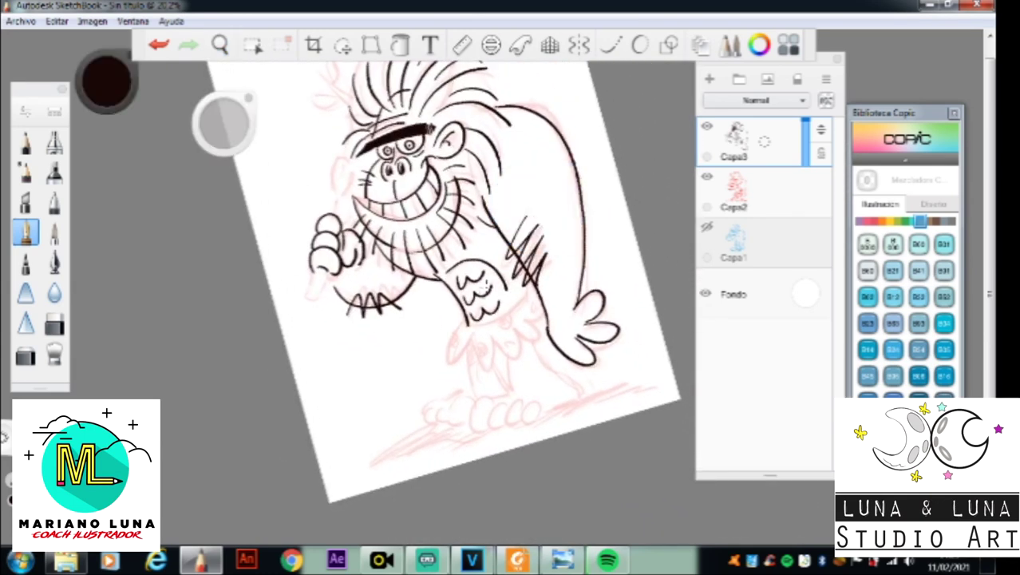
pyautogui.moveTo(461, 320)
pyautogui.mouseDown()
pyautogui.moveTo(447, 361)
pyautogui.moveTo(475, 334)
pyautogui.moveTo(486, 372)
pyautogui.moveTo(493, 348)
pyautogui.moveTo(504, 357)
pyautogui.moveTo(492, 339)
pyautogui.moveTo(515, 366)
pyautogui.moveTo(513, 329)
pyautogui.moveTo(522, 338)
pyautogui.moveTo(524, 321)
pyautogui.moveTo(542, 313)
pyautogui.moveTo(471, 326)
pyautogui.moveTo(507, 316)
pyautogui.moveTo(534, 283)
pyautogui.mouseUp()
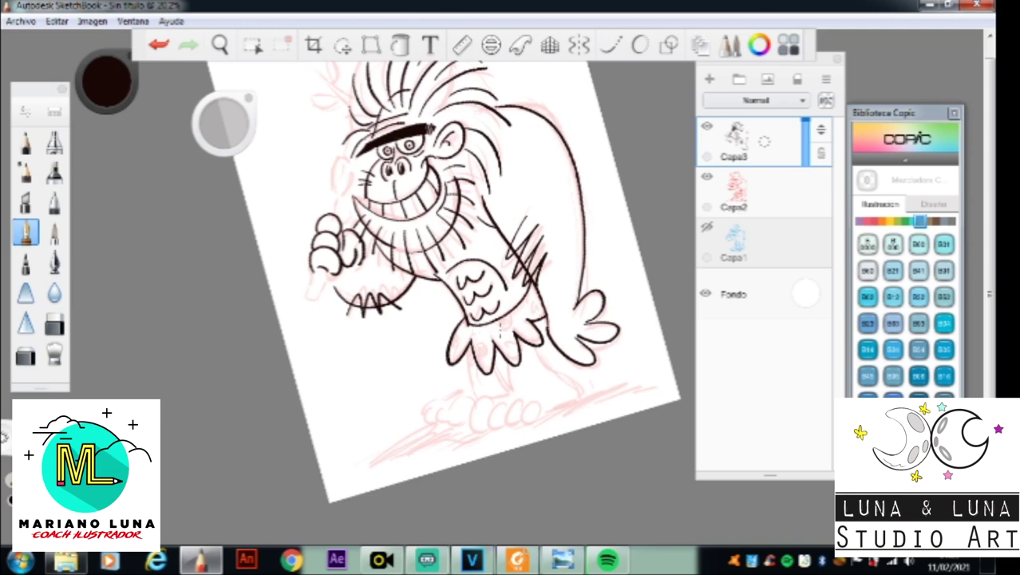
pyautogui.moveTo(452, 324)
pyautogui.mouseDown()
pyautogui.moveTo(453, 350)
pyautogui.moveTo(450, 332)
pyautogui.moveTo(455, 344)
pyautogui.moveTo(460, 335)
pyautogui.moveTo(484, 351)
pyautogui.moveTo(480, 366)
pyautogui.mouseUp()
pyautogui.moveTo(482, 329)
pyautogui.mouseDown()
pyautogui.moveTo(486, 339)
pyautogui.moveTo(477, 336)
pyautogui.moveTo(511, 333)
pyautogui.moveTo(512, 345)
pyautogui.moveTo(509, 312)
pyautogui.mouseUp()
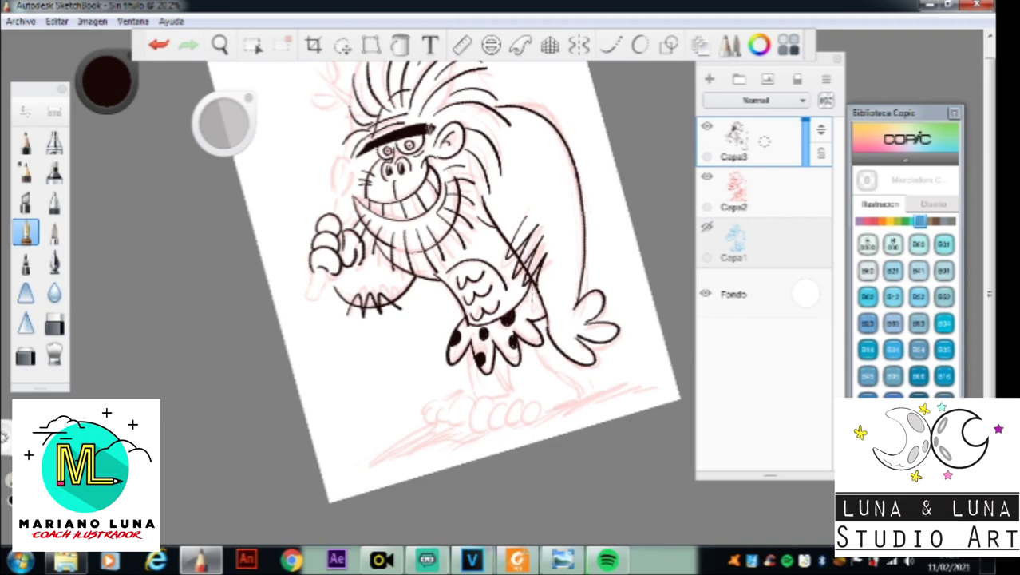
pyautogui.moveTo(537, 287); pyautogui.dragTo(534, 344)
# Step: Ink the near leg below the loincloth and its foot with rounded toes and a long heel
pyautogui.press('space')
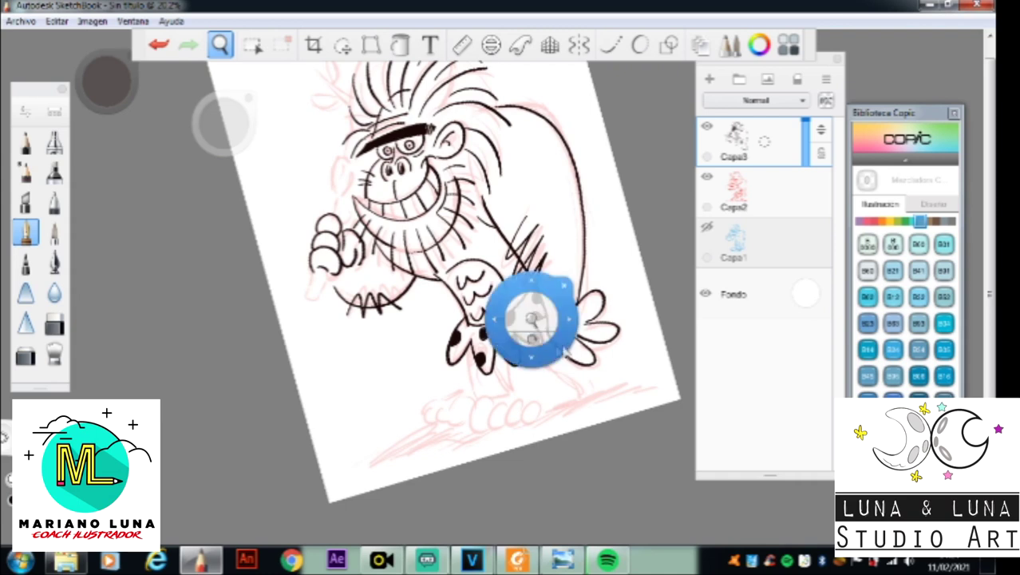
pyautogui.moveTo(535, 339); pyautogui.dragTo(519, 353)
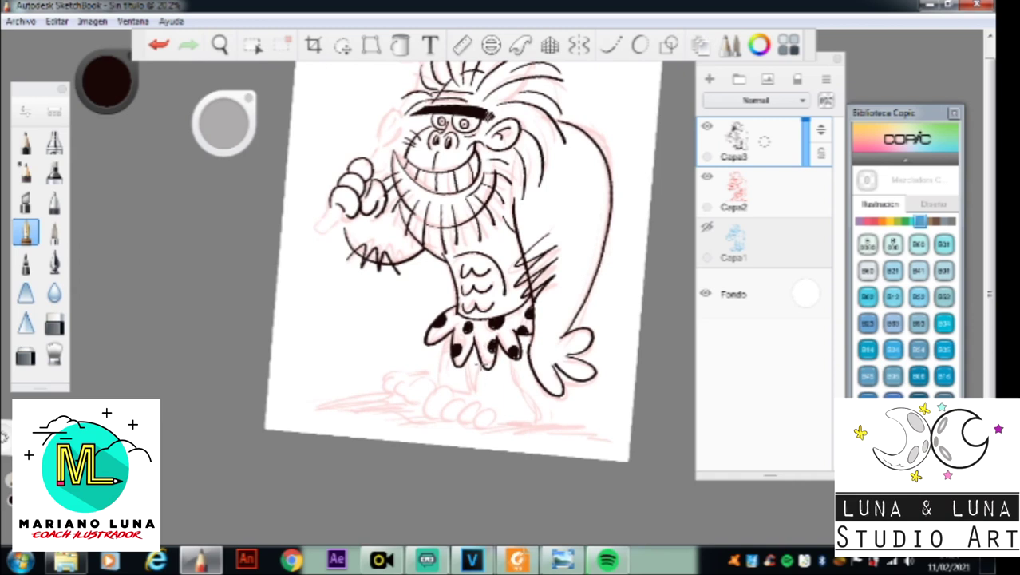
pyautogui.moveTo(479, 363); pyautogui.dragTo(480, 394)
pyautogui.moveTo(511, 351); pyautogui.dragTo(524, 403)
pyautogui.press('space')
pyautogui.moveTo(509, 353); pyautogui.dragTo(621, 253)
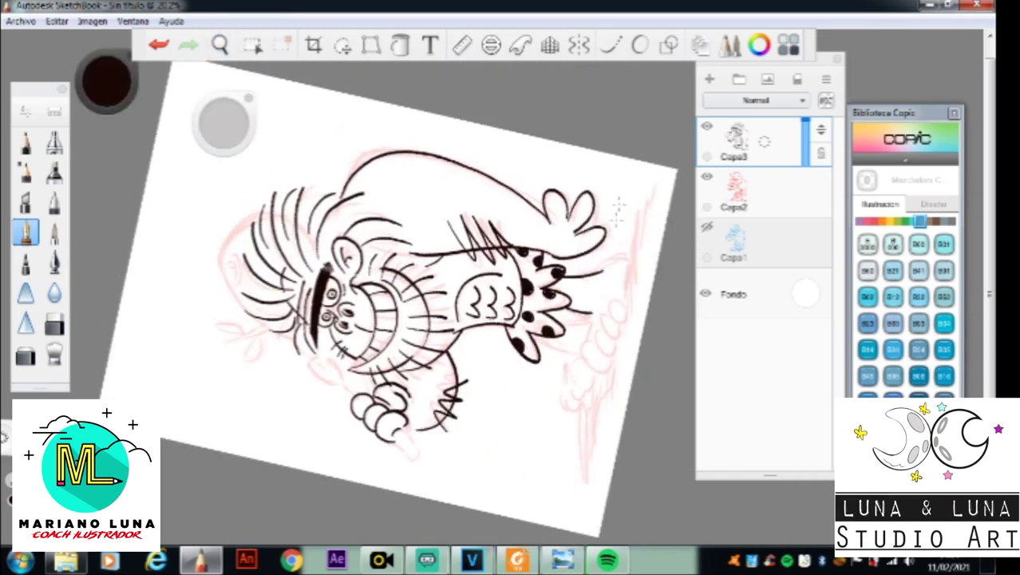
pyautogui.moveTo(621, 301)
pyautogui.mouseDown()
pyautogui.moveTo(618, 334)
pyautogui.moveTo(603, 338)
pyautogui.mouseUp()
pyautogui.moveTo(605, 339)
pyautogui.mouseDown()
pyautogui.moveTo(599, 356)
pyautogui.moveTo(608, 351)
pyautogui.moveTo(586, 368)
pyautogui.moveTo(599, 378)
pyautogui.mouseUp()
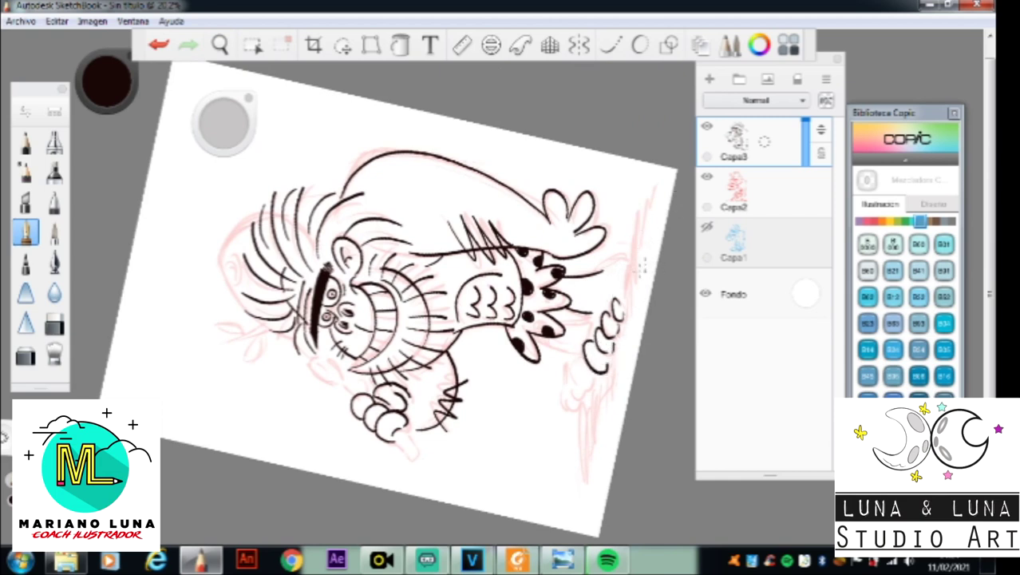
pyautogui.moveTo(606, 272)
pyautogui.mouseDown()
pyautogui.moveTo(621, 301)
pyautogui.moveTo(622, 259)
pyautogui.moveTo(619, 305)
pyautogui.moveTo(593, 313)
pyautogui.moveTo(586, 338)
pyautogui.mouseUp()
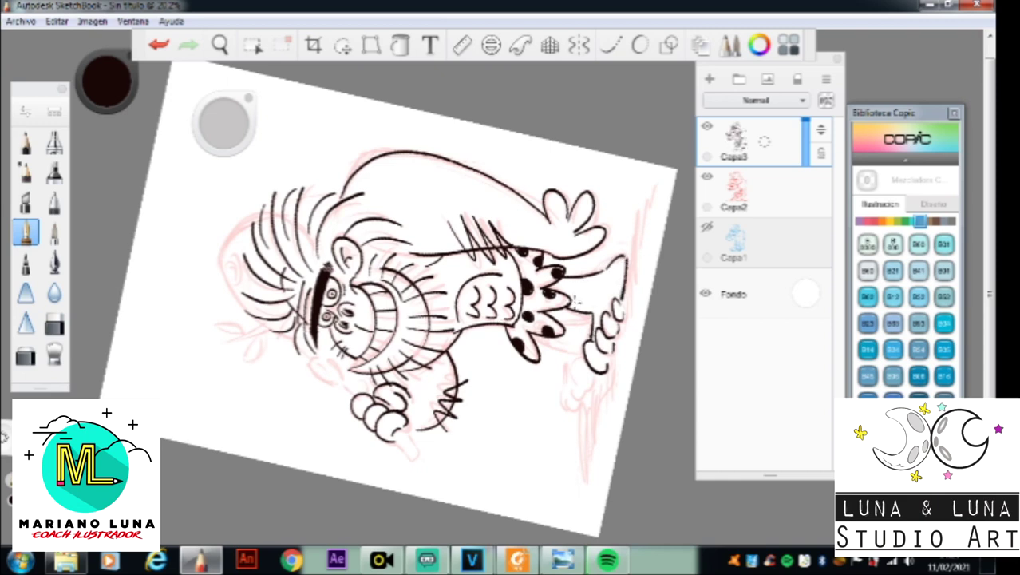
# Step: Hatch shadows on the legs under the loincloth and ink the far leg and foot with its toes and ground strokes
pyautogui.press('space')
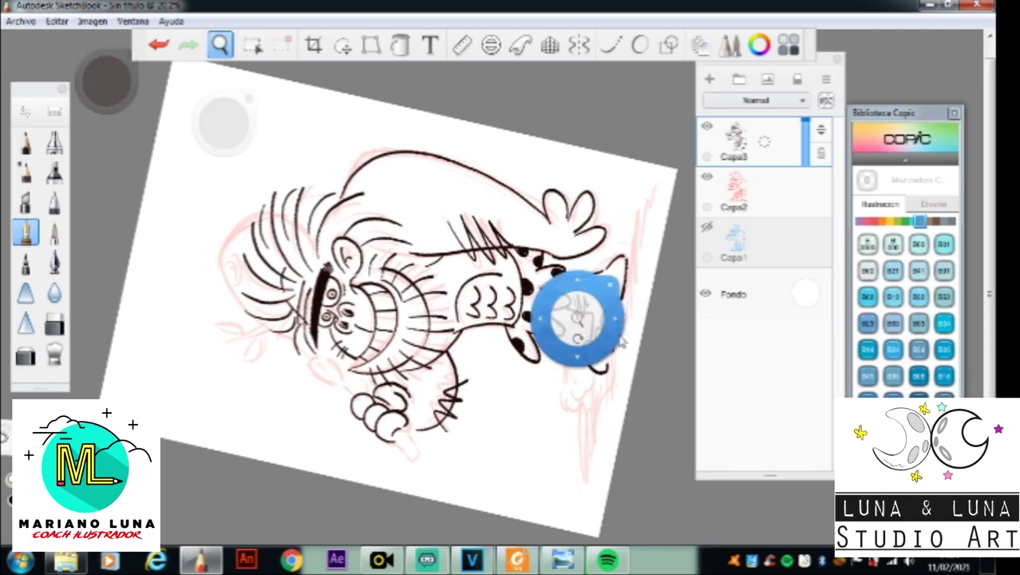
pyautogui.moveTo(581, 342); pyautogui.dragTo(463, 407)
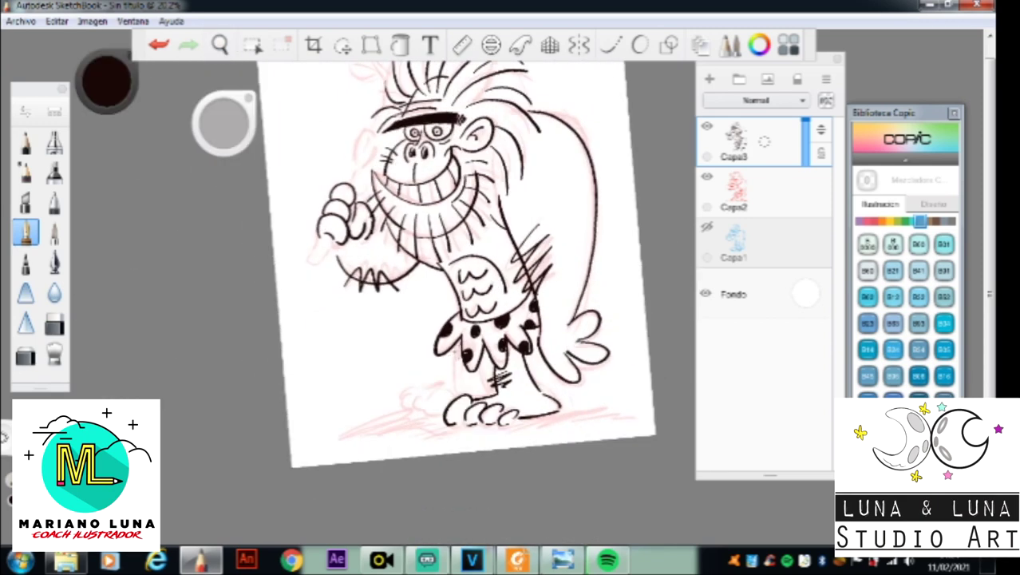
pyautogui.moveTo(453, 348)
pyautogui.mouseDown()
pyautogui.moveTo(456, 390)
pyautogui.moveTo(492, 383)
pyautogui.moveTo(455, 385)
pyautogui.mouseUp()
pyautogui.press('space')
pyautogui.moveTo(510, 406)
pyautogui.mouseDown()
pyautogui.moveTo(567, 372)
pyautogui.moveTo(617, 318)
pyautogui.mouseUp()
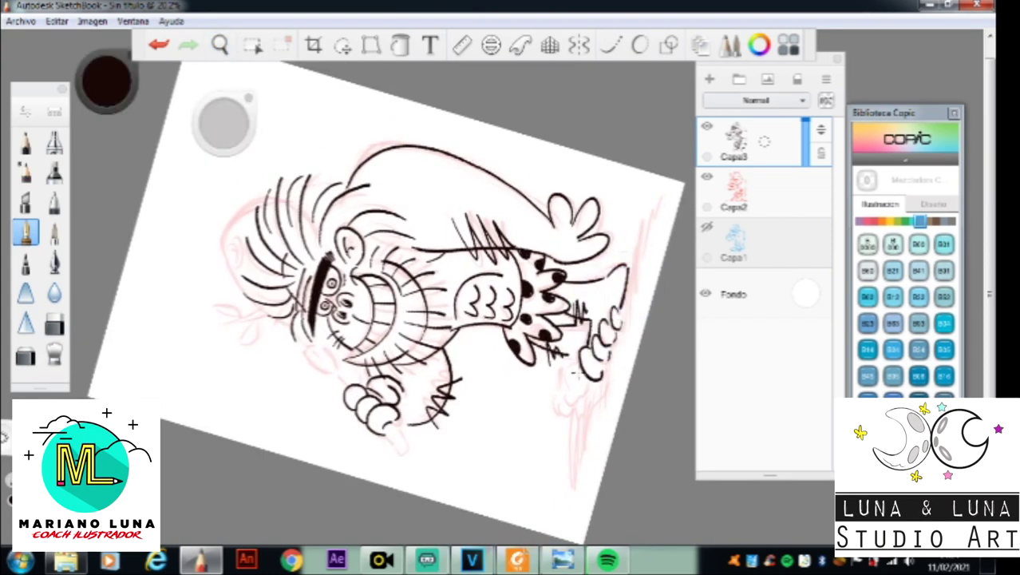
pyautogui.moveTo(578, 359)
pyautogui.mouseDown()
pyautogui.moveTo(585, 393)
pyautogui.moveTo(568, 383)
pyautogui.moveTo(567, 397)
pyautogui.moveTo(566, 387)
pyautogui.moveTo(555, 395)
pyautogui.moveTo(563, 360)
pyautogui.moveTo(569, 463)
pyautogui.mouseUp()
pyautogui.moveTo(573, 396)
pyautogui.mouseDown()
pyautogui.moveTo(572, 456)
pyautogui.moveTo(578, 423)
pyautogui.mouseUp()
pyautogui.moveTo(597, 381); pyautogui.dragTo(582, 411)
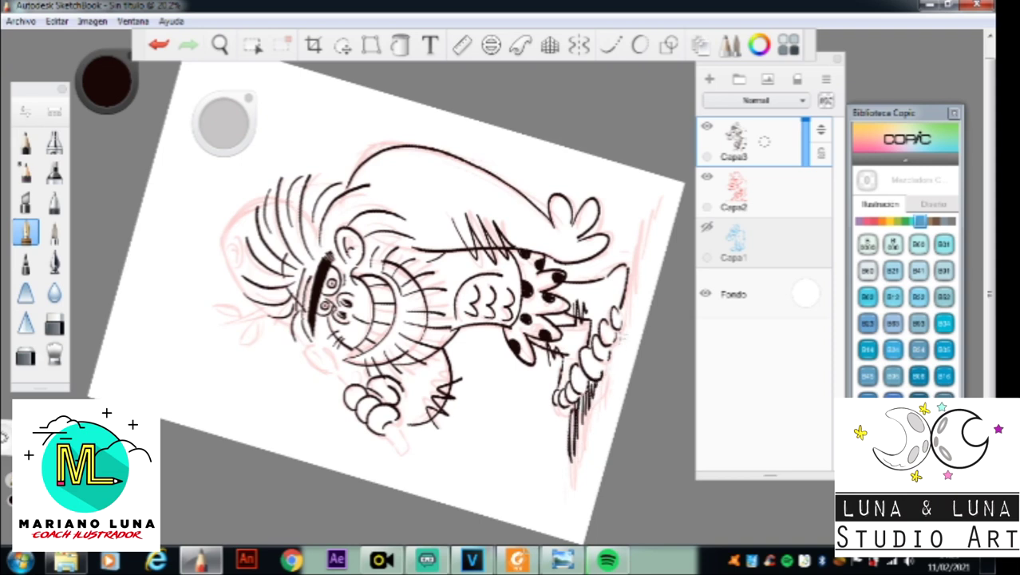
# Step: Hatch the ground shadow with long thin strokes behind the near heel and under the toes
pyautogui.moveTo(623, 282); pyautogui.dragTo(623, 316)
pyautogui.moveTo(632, 240)
pyautogui.mouseDown()
pyautogui.moveTo(628, 310)
pyautogui.moveTo(637, 260)
pyautogui.mouseUp()
pyautogui.moveTo(647, 205)
pyautogui.mouseDown()
pyautogui.moveTo(635, 250)
pyautogui.moveTo(643, 238)
pyautogui.mouseUp()
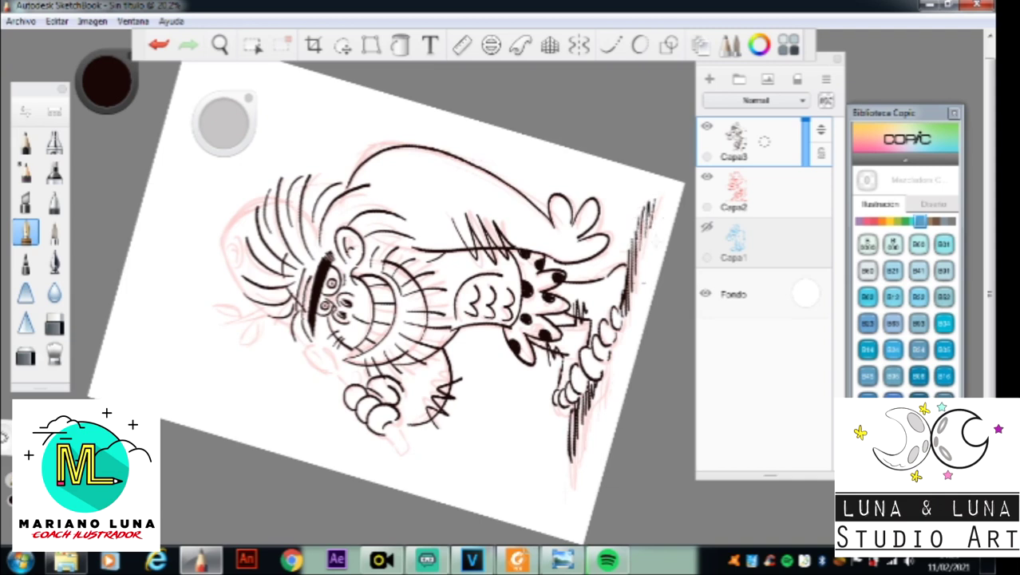
pyautogui.moveTo(610, 359); pyautogui.dragTo(600, 379)
pyautogui.moveTo(615, 356); pyautogui.dragTo(607, 372)
pyautogui.moveTo(621, 331); pyautogui.dragTo(614, 357)
# Step: Ink the club's handle above and below the fist, with a small knot on its outer side
pyautogui.press('space')
pyautogui.moveTo(527, 318); pyautogui.dragTo(451, 427)
pyautogui.moveTo(491, 400); pyautogui.dragTo(521, 509)
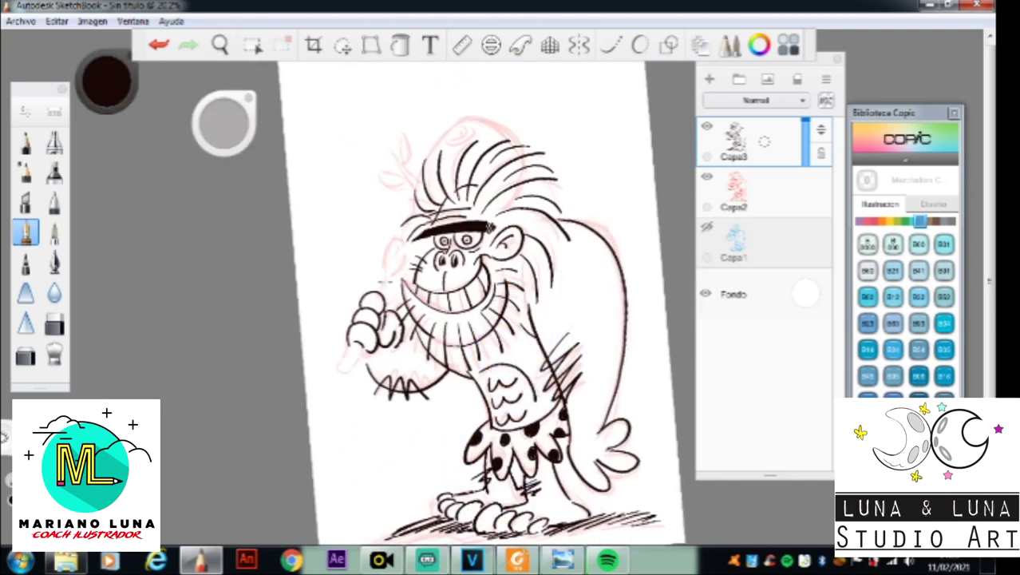
pyautogui.moveTo(382, 291); pyautogui.dragTo(389, 274)
pyautogui.moveTo(350, 344)
pyautogui.mouseDown()
pyautogui.moveTo(352, 368)
pyautogui.moveTo(363, 345)
pyautogui.mouseUp()
pyautogui.moveTo(399, 237)
pyautogui.mouseDown()
pyautogui.moveTo(385, 271)
pyautogui.moveTo(394, 258)
pyautogui.mouseUp()
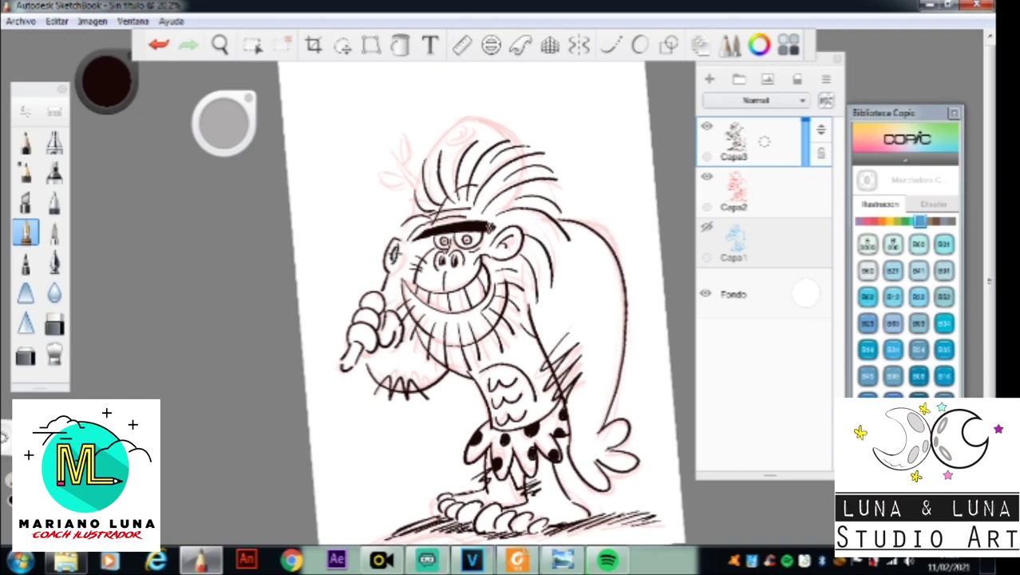
# Step: Ink the club's upper shaft and rounded head behind the hair, and add a small leafy twig on its side
pyautogui.moveTo(415, 192); pyautogui.dragTo(401, 239)
pyautogui.moveTo(422, 170)
pyautogui.mouseDown()
pyautogui.moveTo(438, 136)
pyautogui.moveTo(468, 119)
pyautogui.moveTo(519, 145)
pyautogui.mouseUp()
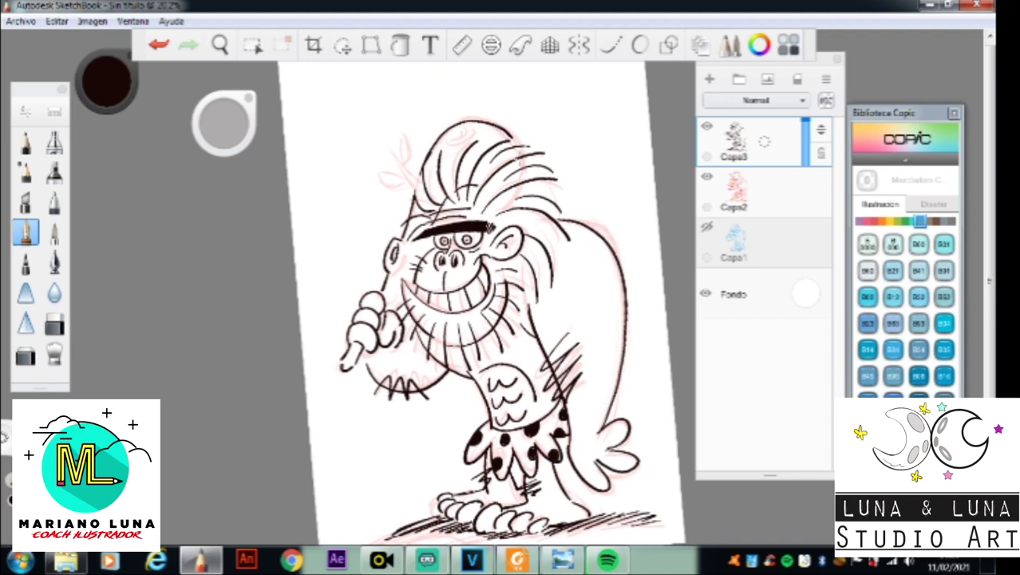
pyautogui.moveTo(415, 177)
pyautogui.mouseDown()
pyautogui.moveTo(389, 148)
pyautogui.moveTo(398, 162)
pyautogui.moveTo(411, 132)
pyautogui.moveTo(407, 164)
pyautogui.moveTo(371, 177)
pyautogui.moveTo(404, 182)
pyautogui.mouseUp()
pyautogui.moveTo(407, 136); pyautogui.dragTo(408, 148)
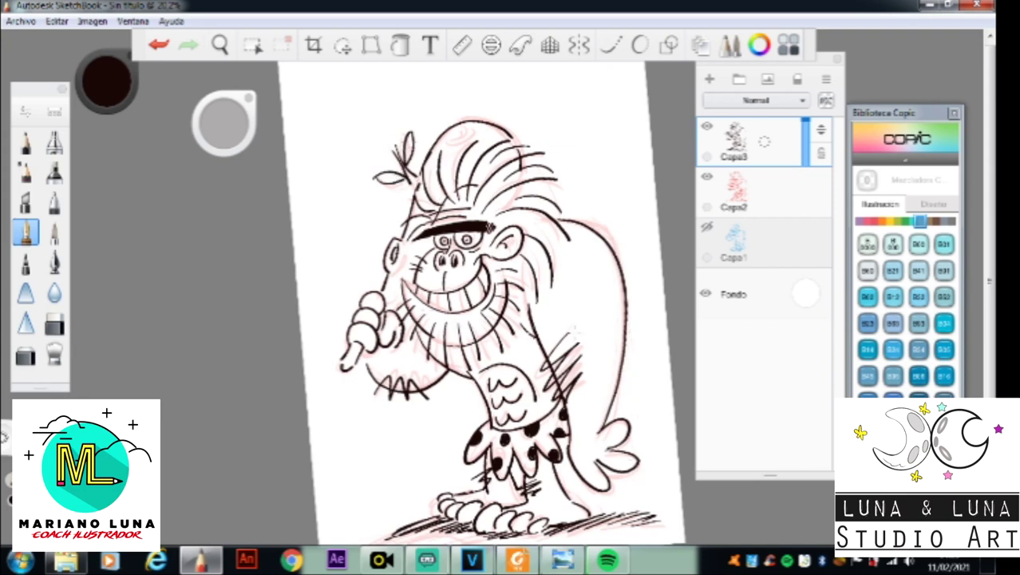
# Step: Hide the red sketch layer Capa2 to leave only the black line art
pyautogui.press('space')
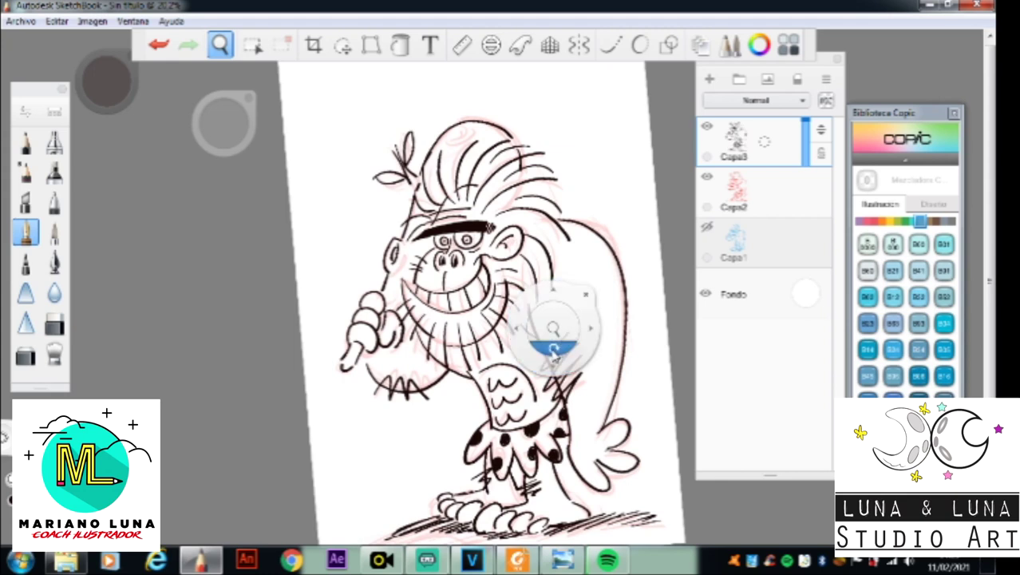
pyautogui.moveTo(554, 349)
pyautogui.mouseDown()
pyautogui.moveTo(545, 355)
pyautogui.moveTo(547, 342)
pyautogui.moveTo(526, 356)
pyautogui.mouseUp()
pyautogui.press('space')
pyautogui.moveTo(535, 371); pyautogui.dragTo(545, 357)
pyautogui.press('space')
pyautogui.press('space')
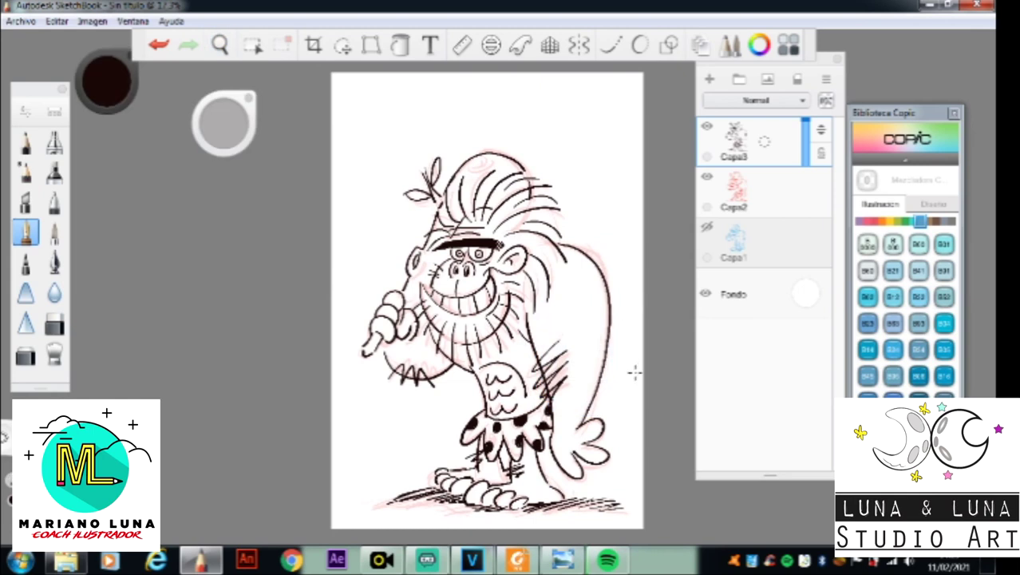
pyautogui.click(706, 176)
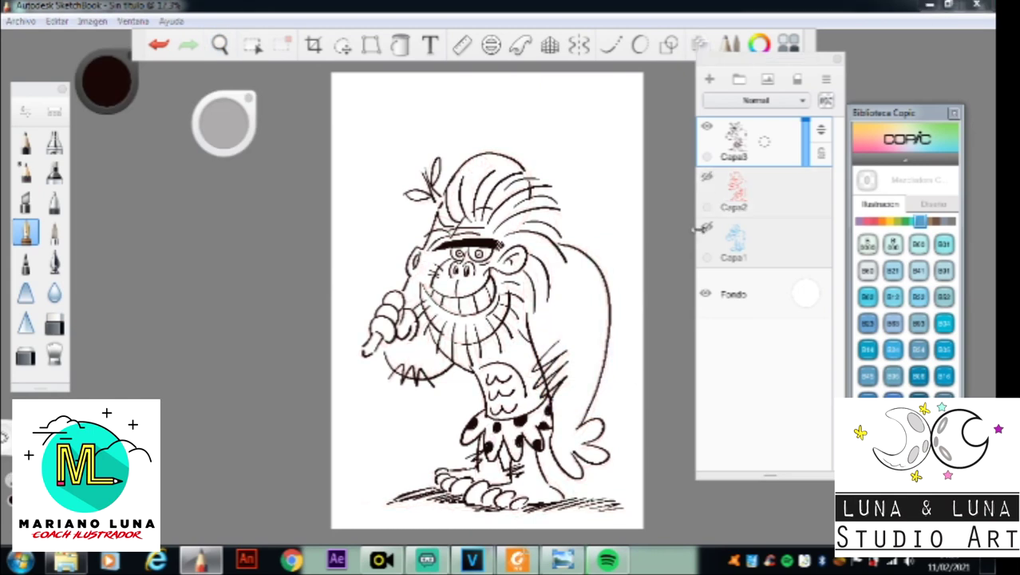
# Step: Add a new layer above the red sketch layer and lock the line-art layer Capa3
pyautogui.click(775, 190)
pyautogui.click(712, 81)
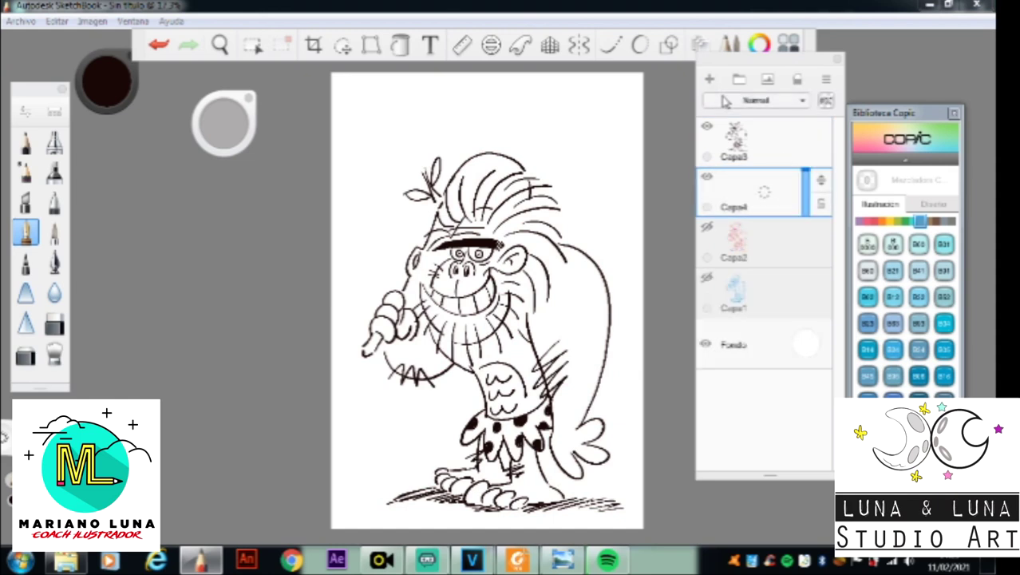
pyautogui.click(751, 142)
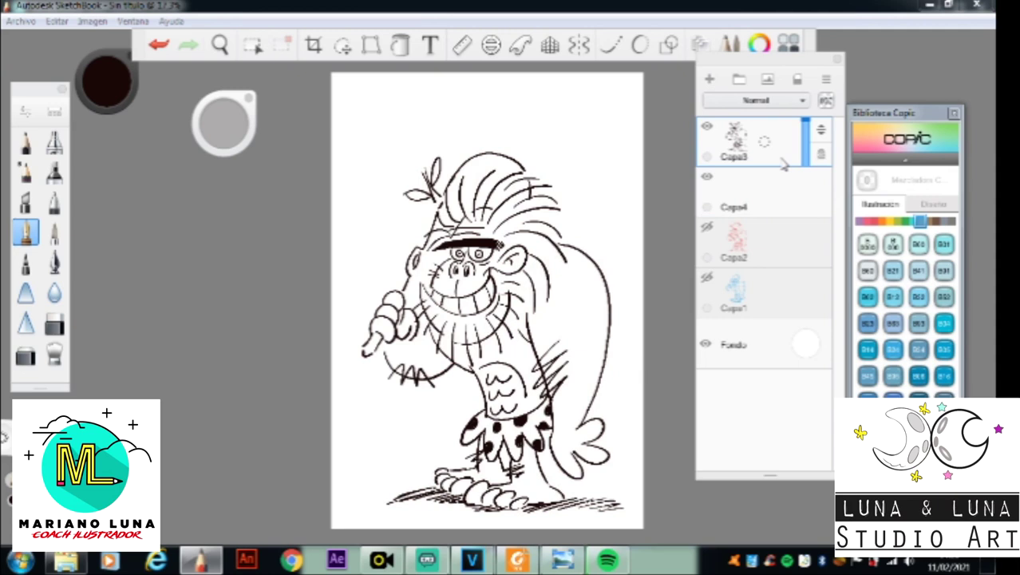
# Step: Choose a crimson red from the Copic reds, switch to another brush at a larger size, and activate layer Capa4
pyautogui.click(875, 222)
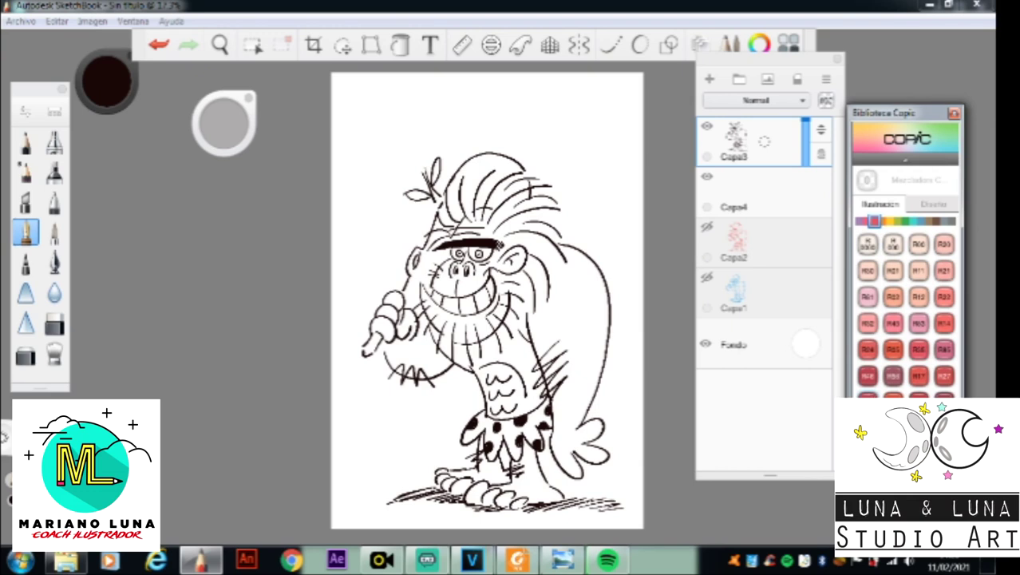
pyautogui.click(868, 375)
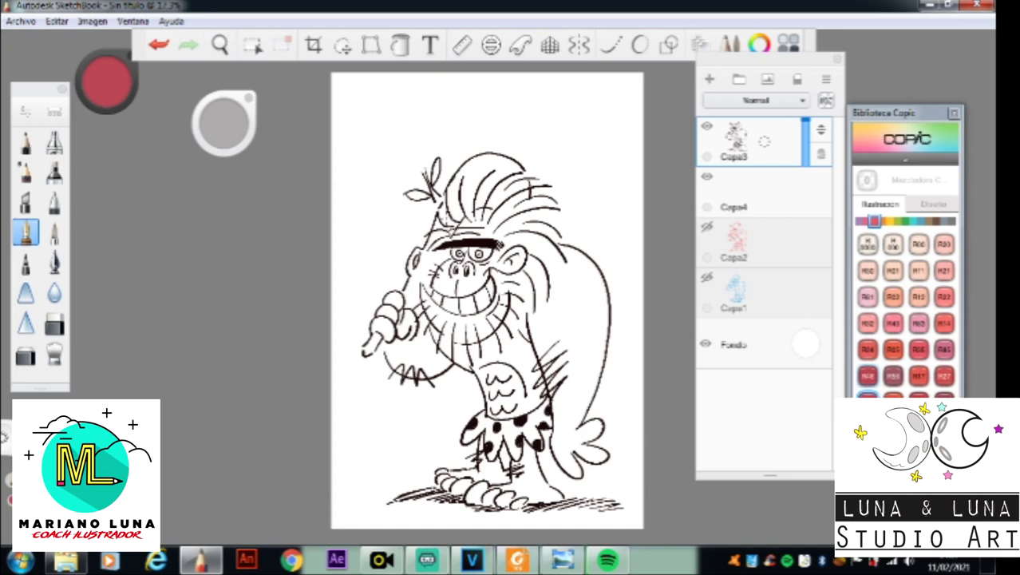
pyautogui.click(54, 232)
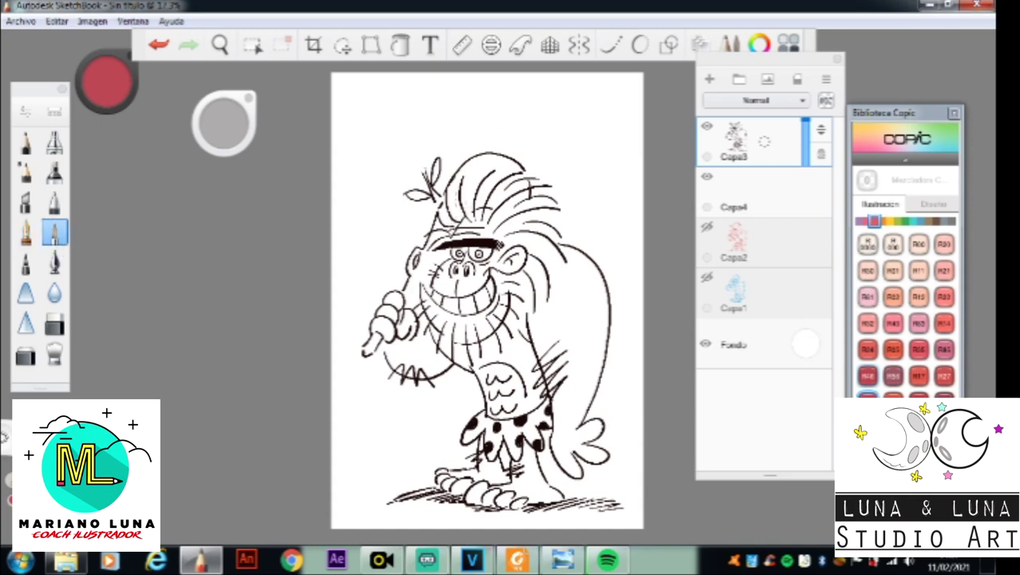
pyautogui.moveTo(220, 127); pyautogui.dragTo(359, 126)
pyautogui.click(806, 208)
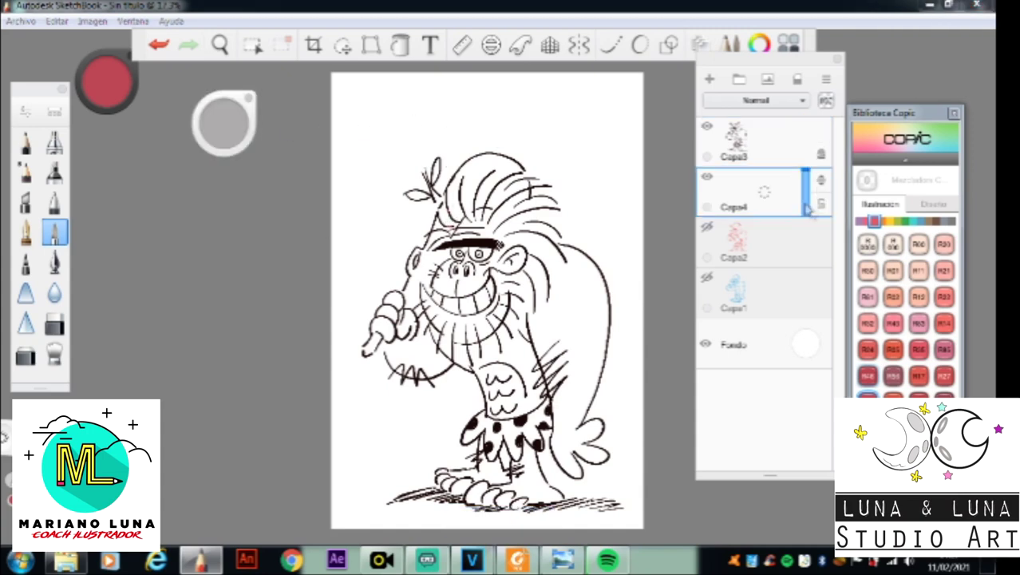
# Step: Outline the main hair mass around the forehead and ear in crimson on layer Capa4 and flood-fill it with the solid colour
pyautogui.moveTo(237, 122)
pyautogui.mouseDown()
pyautogui.moveTo(182, 117)
pyautogui.moveTo(192, 130)
pyautogui.moveTo(126, 129)
pyautogui.moveTo(179, 130)
pyautogui.moveTo(165, 124)
pyautogui.mouseUp()
pyautogui.moveTo(448, 225)
pyautogui.mouseDown()
pyautogui.moveTo(465, 186)
pyautogui.moveTo(491, 181)
pyautogui.moveTo(530, 203)
pyautogui.moveTo(547, 264)
pyautogui.moveTo(534, 284)
pyautogui.moveTo(508, 285)
pyautogui.mouseUp()
pyautogui.moveTo(452, 231)
pyautogui.mouseDown()
pyautogui.moveTo(463, 209)
pyautogui.moveTo(483, 205)
pyautogui.moveTo(490, 211)
pyautogui.moveTo(470, 221)
pyautogui.moveTo(480, 215)
pyautogui.moveTo(509, 248)
pyautogui.moveTo(521, 243)
pyautogui.moveTo(532, 257)
pyautogui.moveTo(501, 289)
pyautogui.mouseUp()
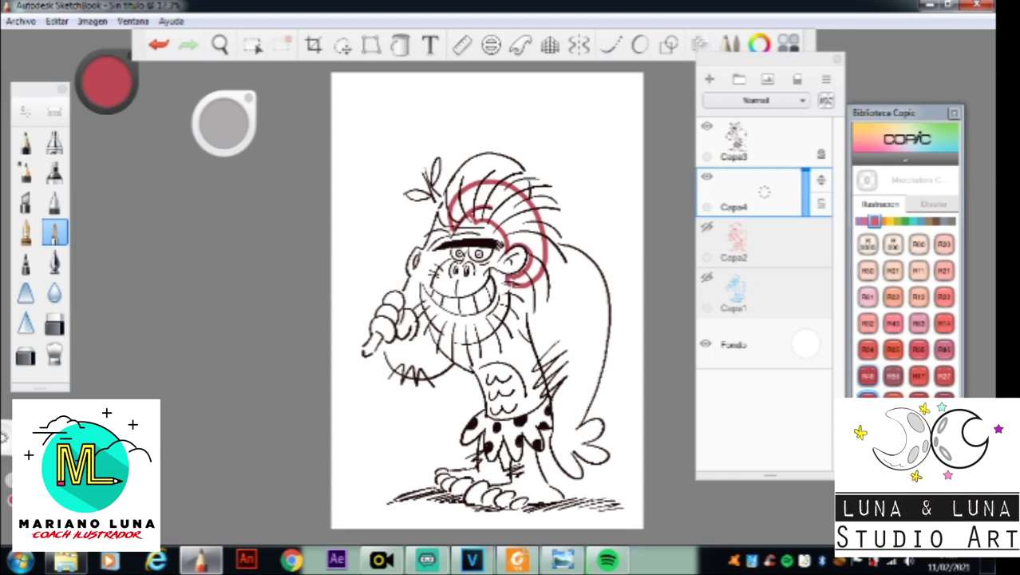
pyautogui.click(401, 46)
pyautogui.click(521, 207)
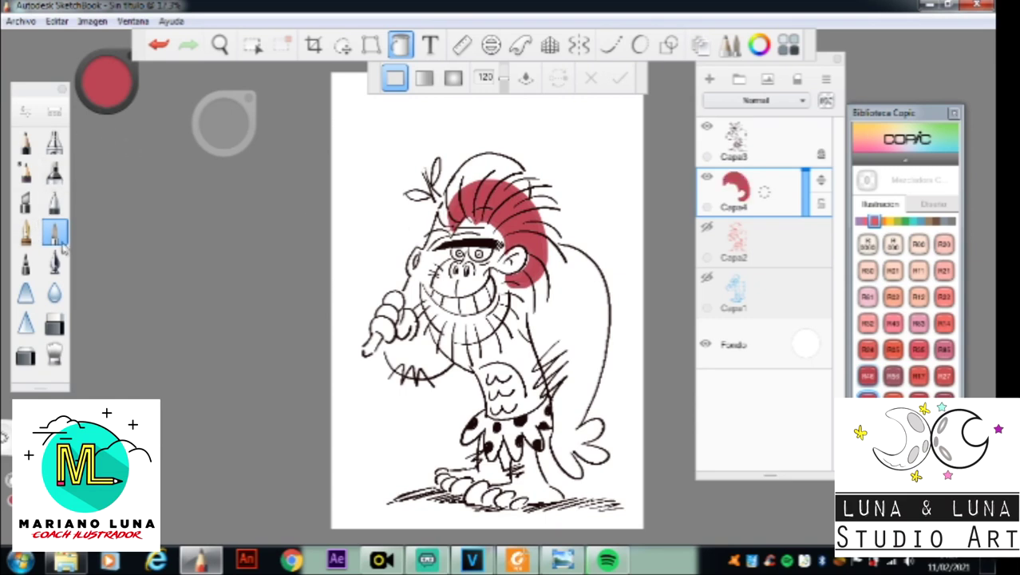
# Step: Brush crimson over the unfilled edges of the hair beside the forehead, along the crown and around the ear
pyautogui.click(56, 236)
pyautogui.moveTo(451, 214)
pyautogui.mouseDown()
pyautogui.moveTo(441, 226)
pyautogui.moveTo(451, 229)
pyautogui.mouseUp()
pyautogui.moveTo(460, 193); pyautogui.dragTo(437, 227)
pyautogui.moveTo(445, 220); pyautogui.dragTo(433, 238)
pyautogui.moveTo(456, 192); pyautogui.dragTo(468, 182)
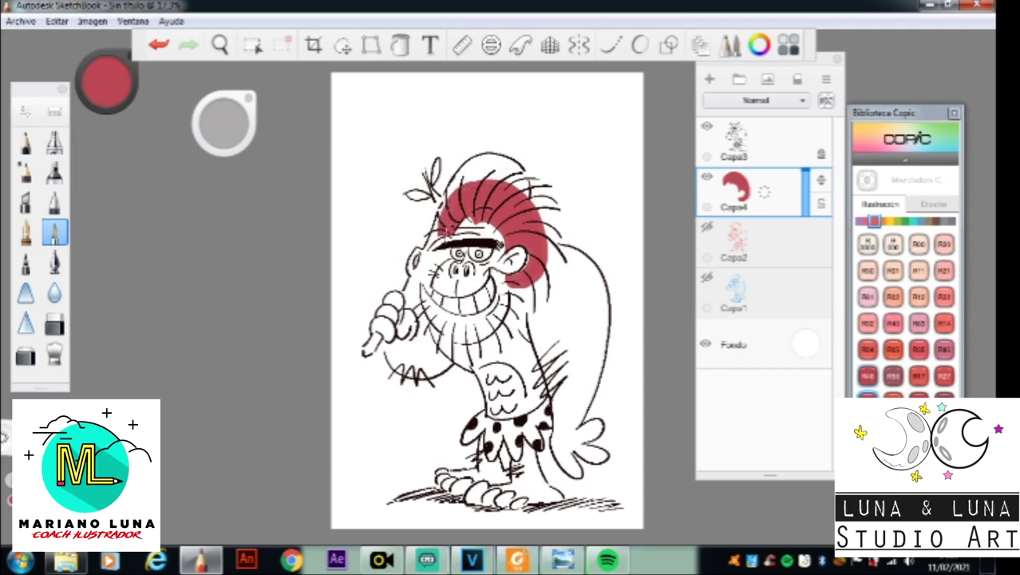
pyautogui.moveTo(469, 181)
pyautogui.mouseDown()
pyautogui.moveTo(522, 187)
pyautogui.moveTo(540, 211)
pyautogui.moveTo(545, 244)
pyautogui.mouseUp()
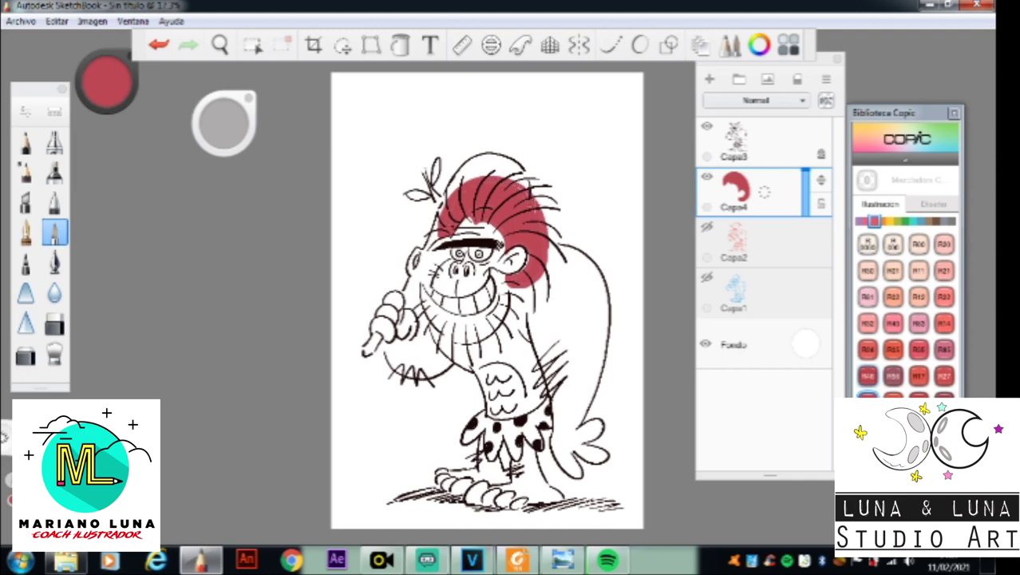
pyautogui.moveTo(526, 262); pyautogui.dragTo(525, 265)
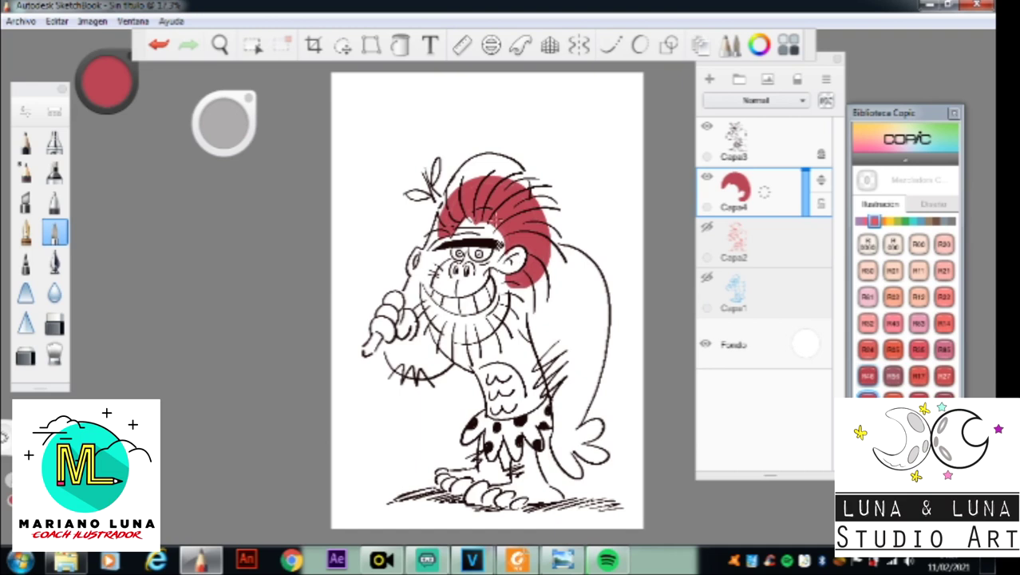
# Step: Paint crimson strokes between the inked lines of the beard along the jaw and add small crimson touches on both cheeks
pyautogui.moveTo(448, 324); pyautogui.dragTo(448, 354)
pyautogui.moveTo(452, 316); pyautogui.dragTo(468, 364)
pyautogui.moveTo(469, 318); pyautogui.dragTo(477, 358)
pyautogui.moveTo(478, 313)
pyautogui.mouseDown()
pyautogui.moveTo(482, 351)
pyautogui.moveTo(493, 355)
pyautogui.mouseUp()
pyautogui.moveTo(490, 306)
pyautogui.mouseDown()
pyautogui.moveTo(503, 343)
pyautogui.moveTo(501, 328)
pyautogui.mouseUp()
pyautogui.moveTo(516, 294)
pyautogui.mouseDown()
pyautogui.moveTo(505, 319)
pyautogui.moveTo(519, 294)
pyautogui.mouseUp()
pyautogui.moveTo(442, 319)
pyautogui.mouseDown()
pyautogui.moveTo(430, 348)
pyautogui.moveTo(421, 331)
pyautogui.mouseUp()
pyautogui.moveTo(428, 296); pyautogui.dragTo(415, 318)
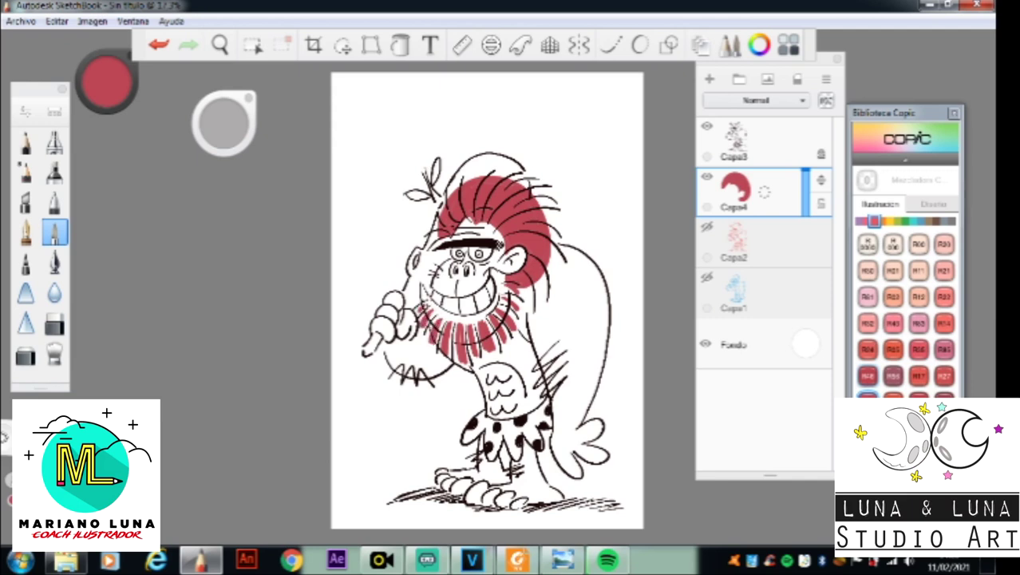
pyautogui.moveTo(438, 259)
pyautogui.mouseDown()
pyautogui.moveTo(428, 276)
pyautogui.moveTo(482, 274)
pyautogui.mouseUp()
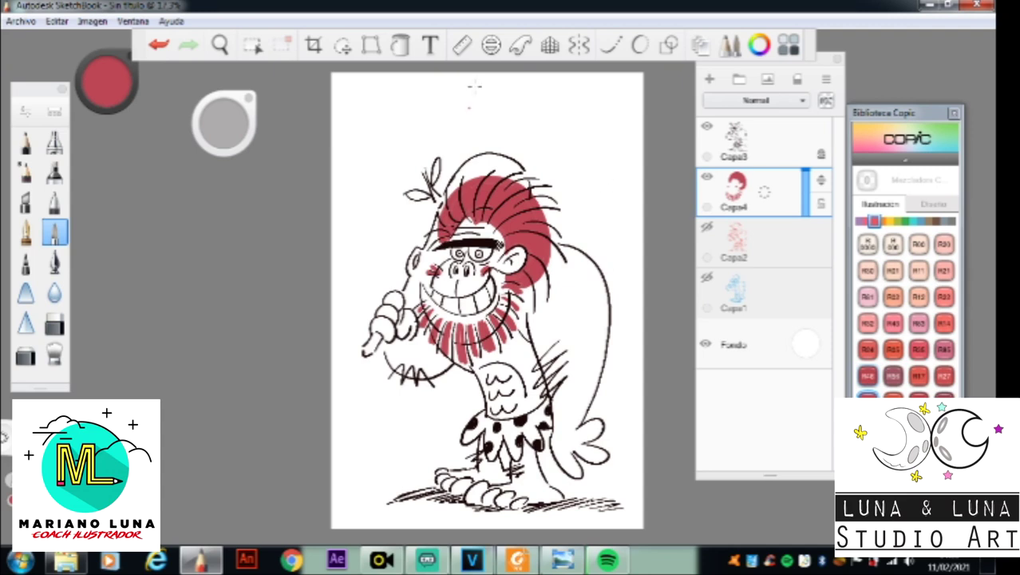
# Step: Switch to another brush and add loose crimson strands along the crown and the back edge of the hair
pyautogui.click(25, 232)
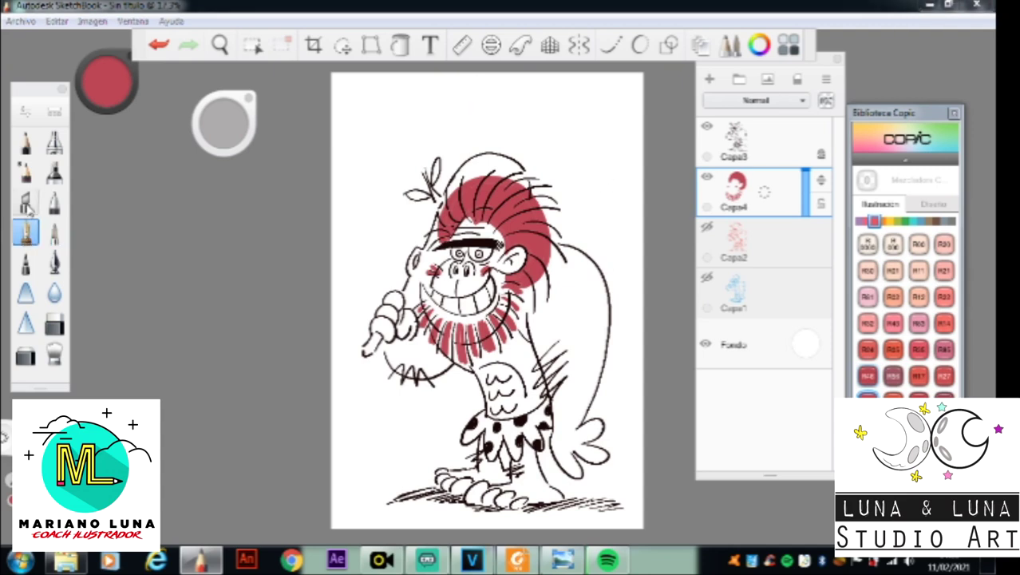
pyautogui.moveTo(461, 190)
pyautogui.mouseDown()
pyautogui.moveTo(480, 164)
pyautogui.moveTo(490, 167)
pyautogui.mouseUp()
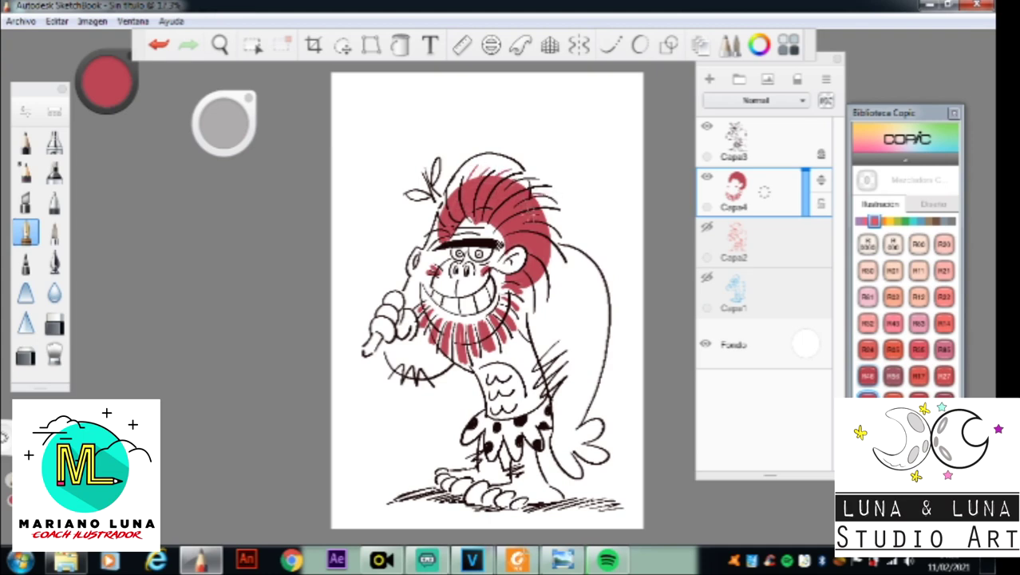
pyautogui.moveTo(546, 229)
pyautogui.mouseDown()
pyautogui.moveTo(561, 216)
pyautogui.moveTo(557, 268)
pyautogui.moveTo(537, 305)
pyautogui.mouseUp()
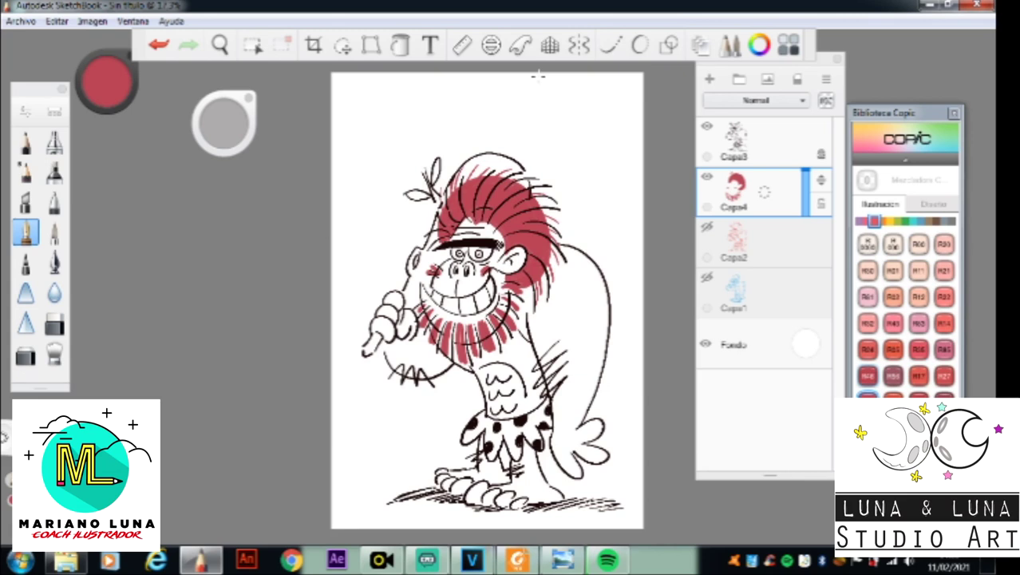
# Step: Choose the peach skin tone YR01 from the Copic library, return to the previous brush and paint the hand gripping the club
pyautogui.click(898, 221)
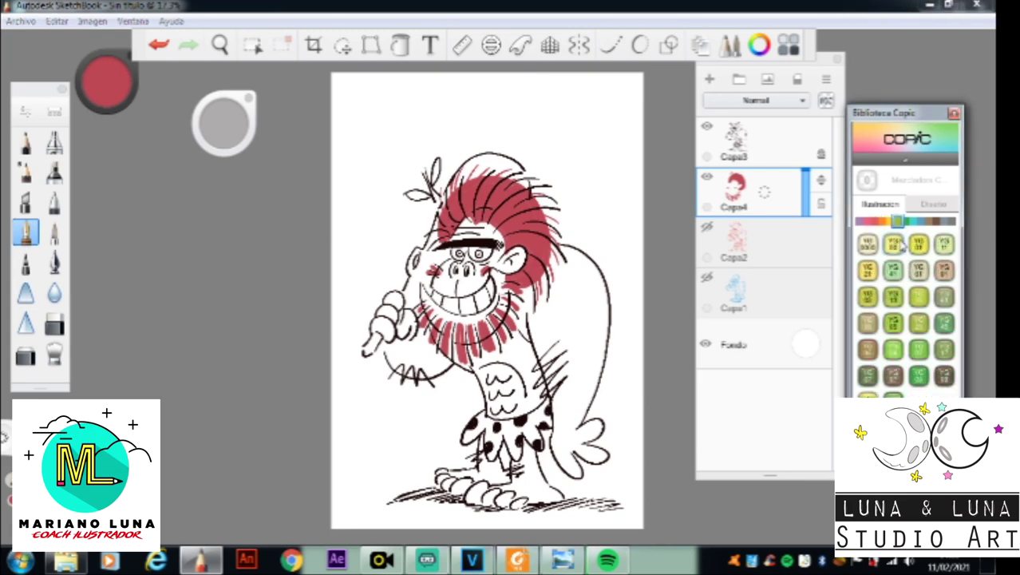
pyautogui.click(881, 221)
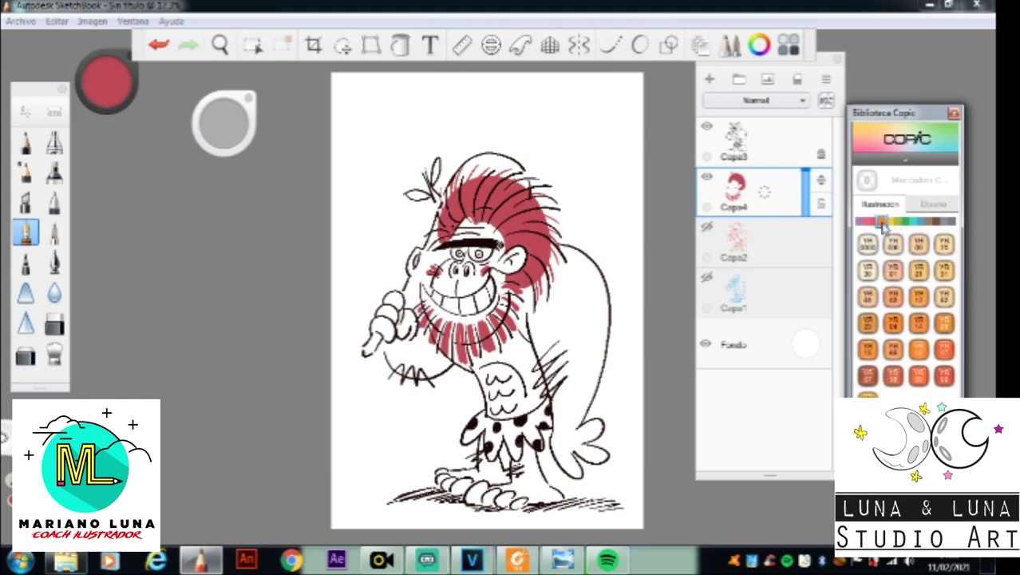
pyautogui.click(893, 270)
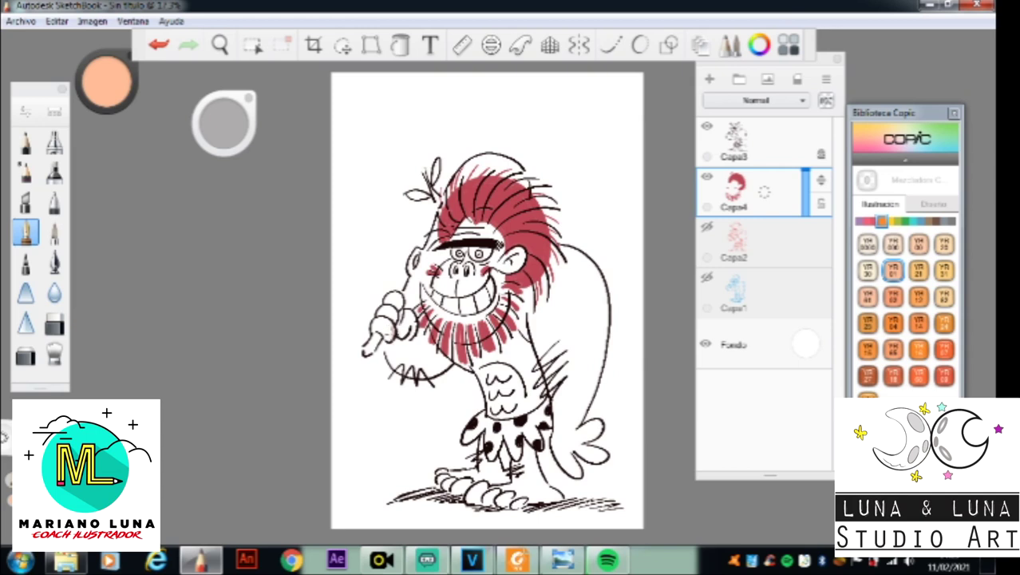
pyautogui.click(54, 231)
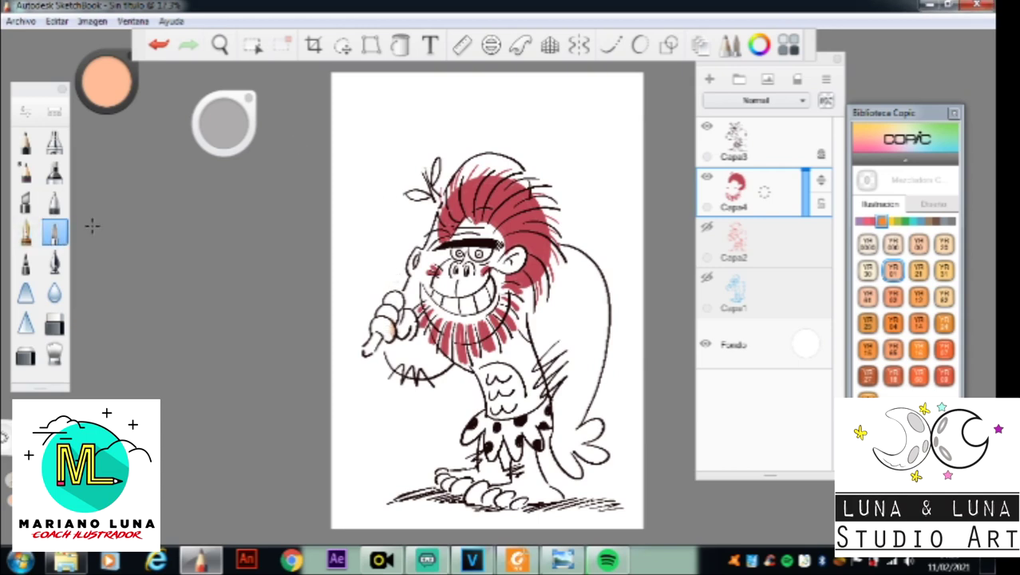
pyautogui.moveTo(393, 326)
pyautogui.mouseDown()
pyautogui.moveTo(375, 323)
pyautogui.moveTo(393, 311)
pyautogui.moveTo(384, 299)
pyautogui.moveTo(399, 333)
pyautogui.moveTo(412, 336)
pyautogui.mouseUp()
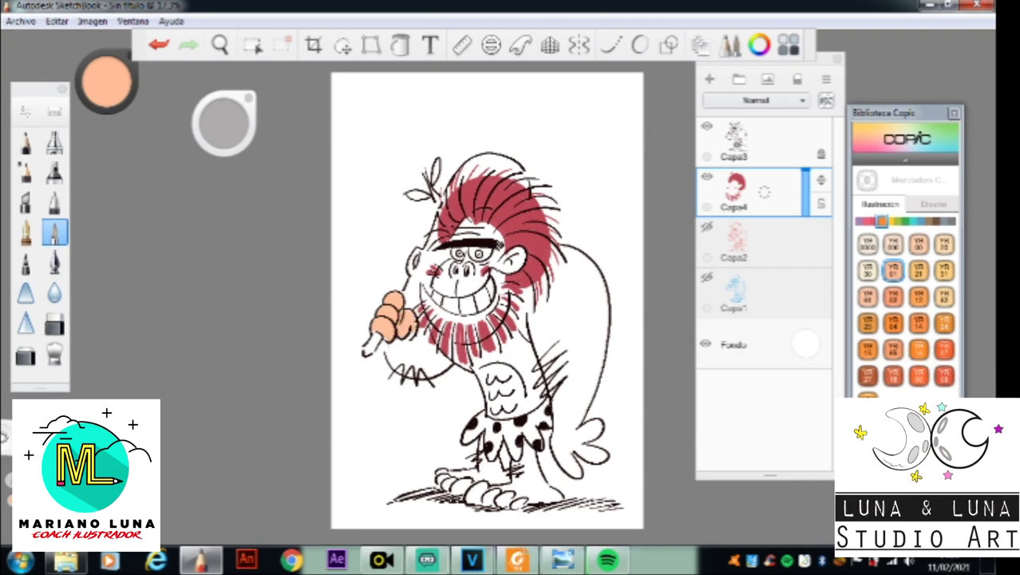
# Step: Outline the bent forearm below the club hand in peach and flood-fill its interior
pyautogui.moveTo(388, 345)
pyautogui.mouseDown()
pyautogui.moveTo(408, 370)
pyautogui.moveTo(441, 360)
pyautogui.mouseUp()
pyautogui.moveTo(416, 328); pyautogui.dragTo(440, 367)
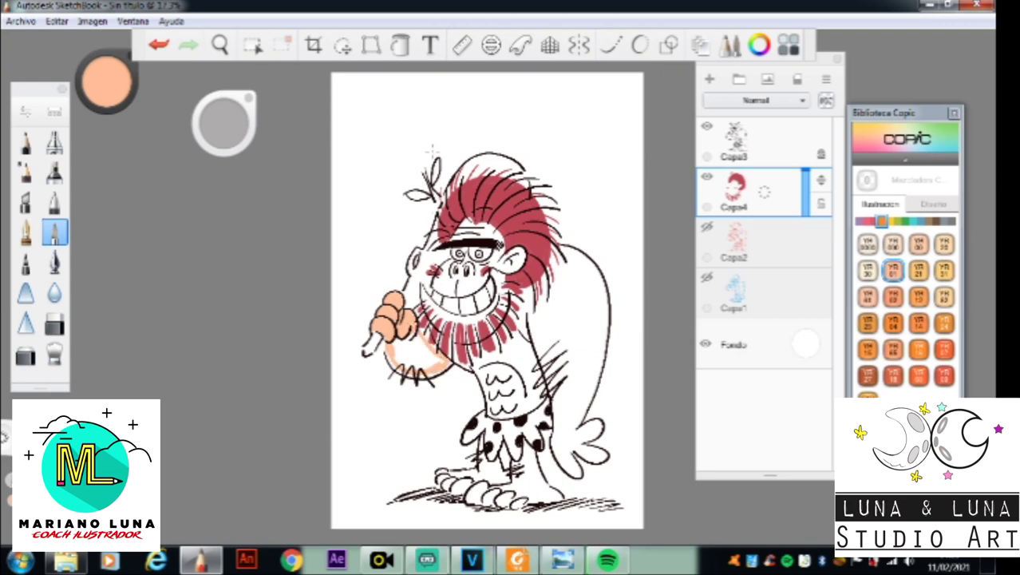
pyautogui.click(400, 45)
pyautogui.click(431, 359)
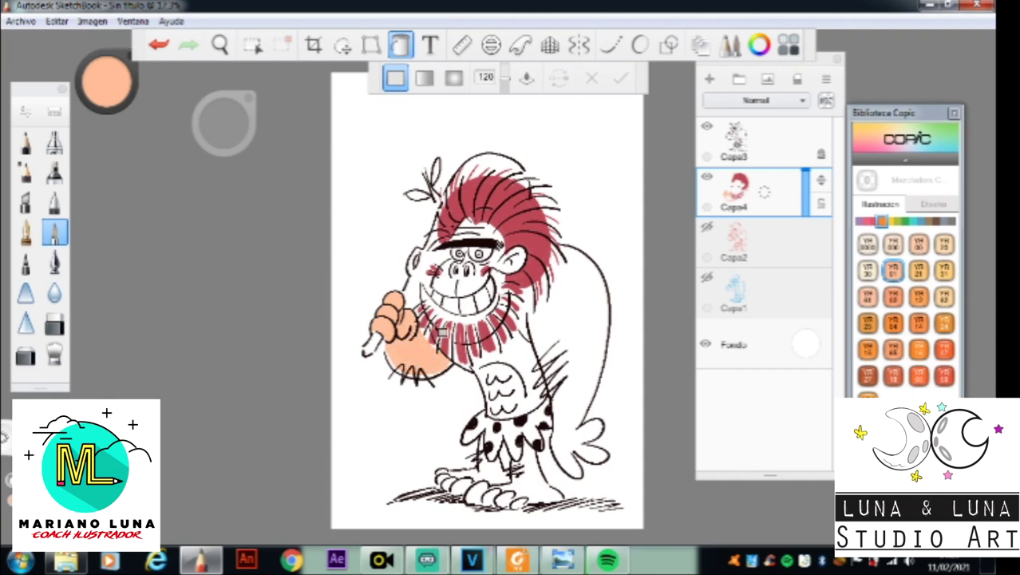
# Step: Outline the long hanging arm and its hand in peach and flood-fill the shape
pyautogui.click(62, 233)
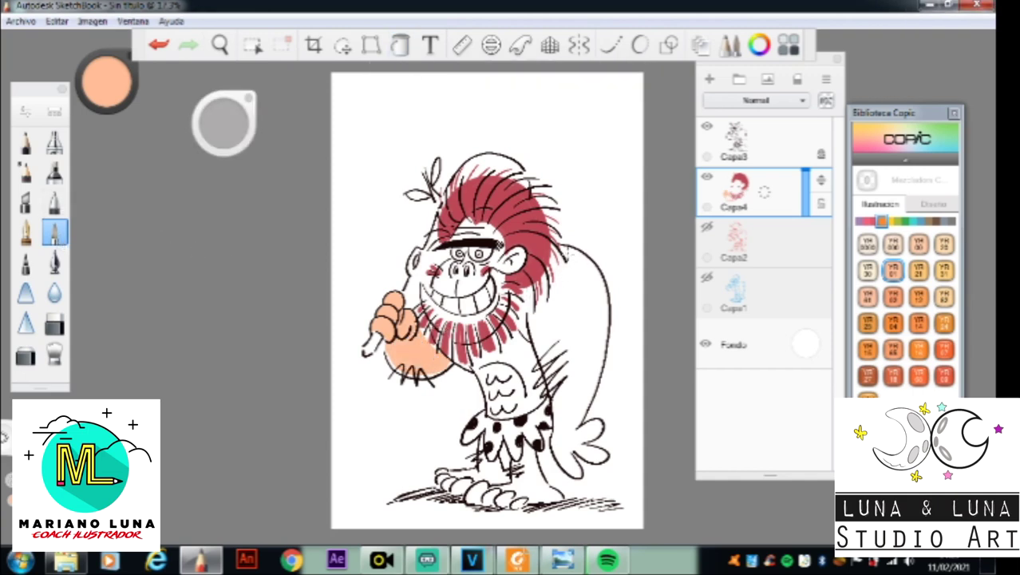
pyautogui.moveTo(571, 254)
pyautogui.mouseDown()
pyautogui.moveTo(595, 278)
pyautogui.moveTo(601, 313)
pyautogui.moveTo(578, 431)
pyautogui.moveTo(597, 425)
pyautogui.moveTo(573, 447)
pyautogui.moveTo(598, 453)
pyautogui.moveTo(570, 448)
pyautogui.moveTo(572, 459)
pyautogui.moveTo(557, 438)
pyautogui.moveTo(554, 459)
pyautogui.moveTo(577, 474)
pyautogui.mouseUp()
pyautogui.moveTo(531, 310)
pyautogui.mouseDown()
pyautogui.moveTo(541, 279)
pyautogui.moveTo(551, 296)
pyautogui.moveTo(572, 257)
pyautogui.mouseUp()
pyautogui.click(400, 44)
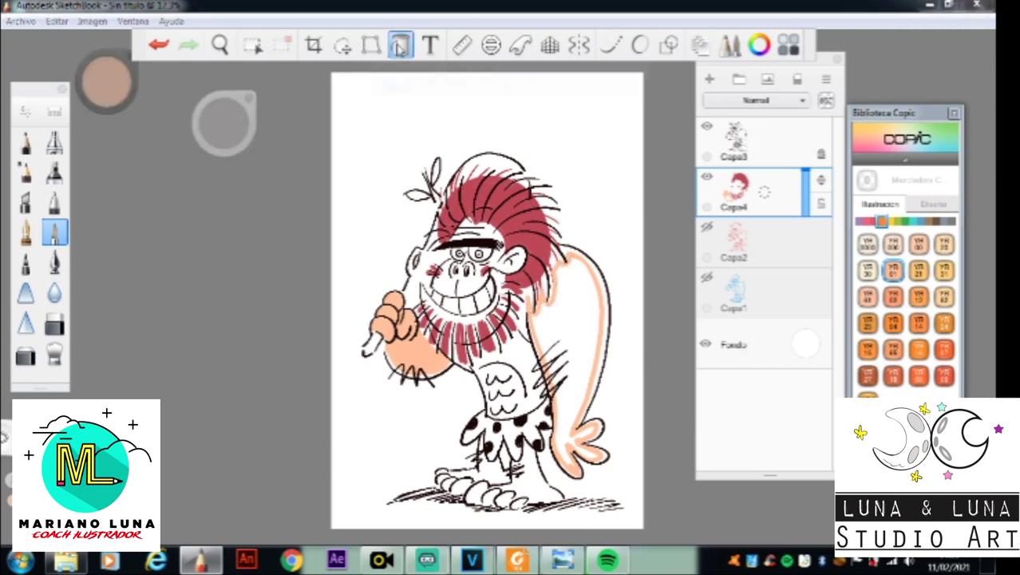
pyautogui.click(603, 313)
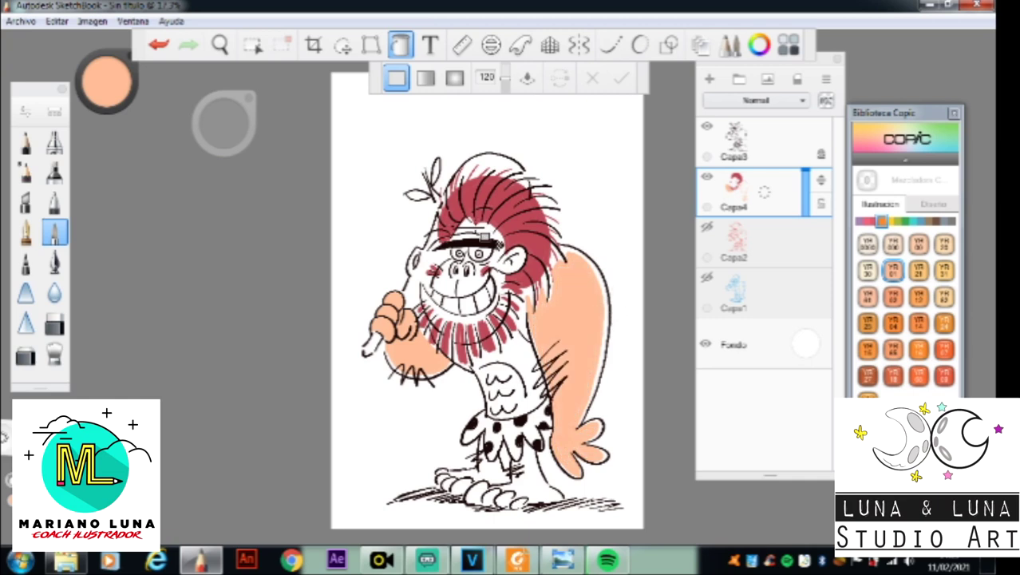
# Step: Outline the torso and chest in peach, flood-fill the area, and brush a first peach patch on the shin
pyautogui.click(56, 233)
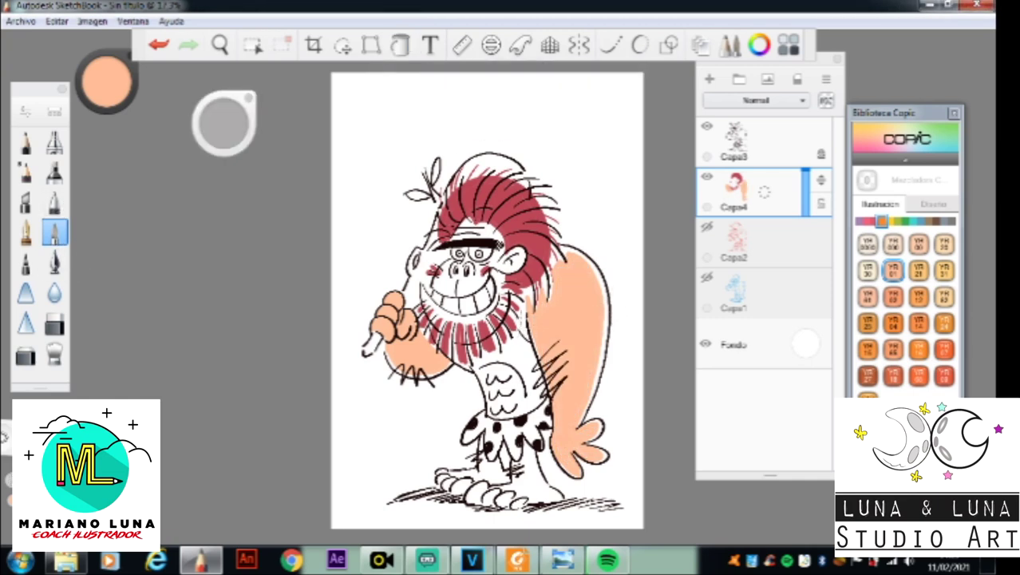
pyautogui.moveTo(469, 364)
pyautogui.mouseDown()
pyautogui.moveTo(496, 411)
pyautogui.moveTo(536, 397)
pyautogui.mouseUp()
pyautogui.moveTo(471, 364)
pyautogui.mouseDown()
pyautogui.moveTo(511, 351)
pyautogui.moveTo(517, 313)
pyautogui.moveTo(505, 349)
pyautogui.moveTo(515, 324)
pyautogui.moveTo(540, 387)
pyautogui.mouseUp()
pyautogui.press('f')
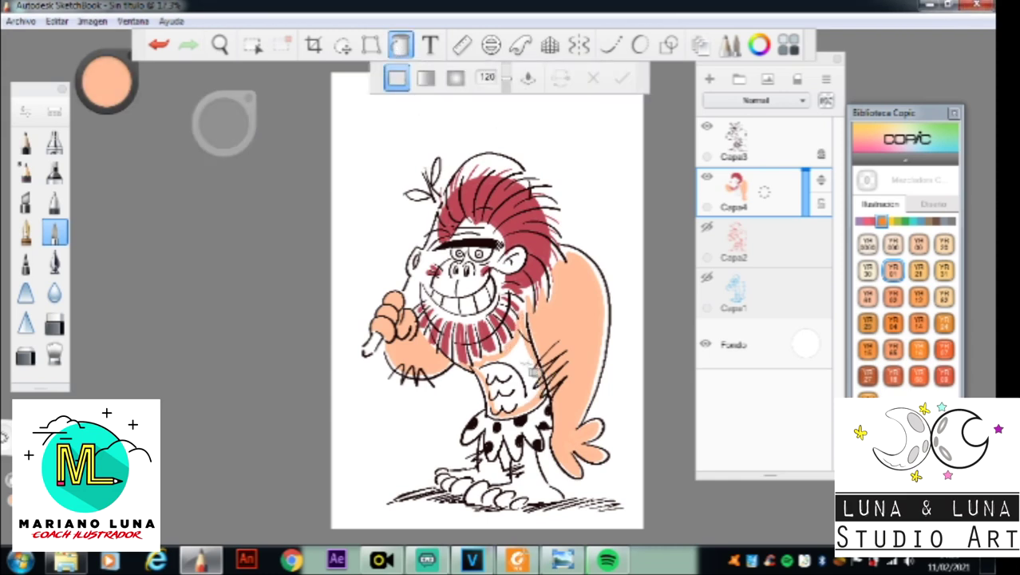
pyautogui.click(534, 374)
pyautogui.hotkey('ctrl', 'z')
pyautogui.click(56, 233)
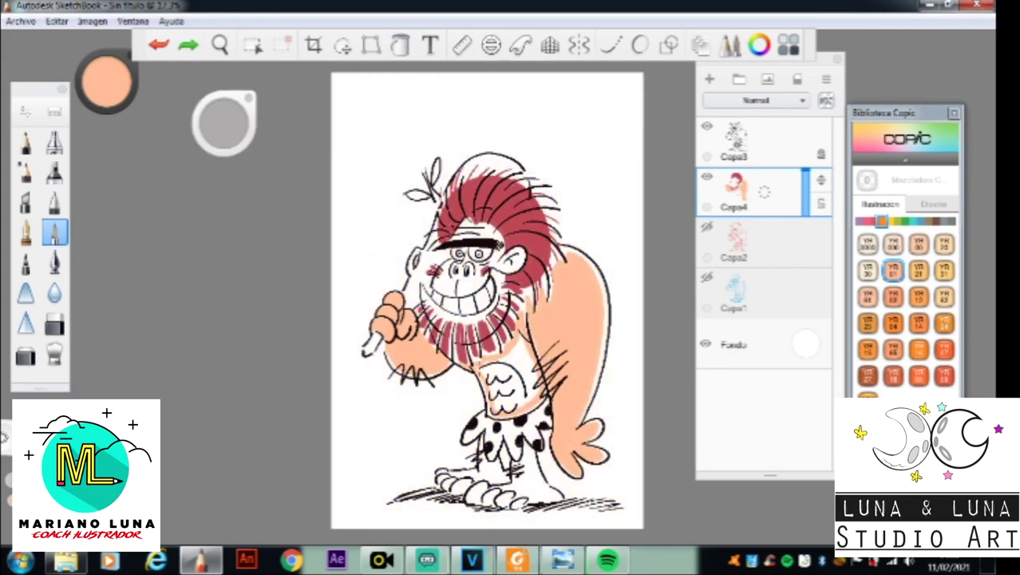
pyautogui.click(400, 45)
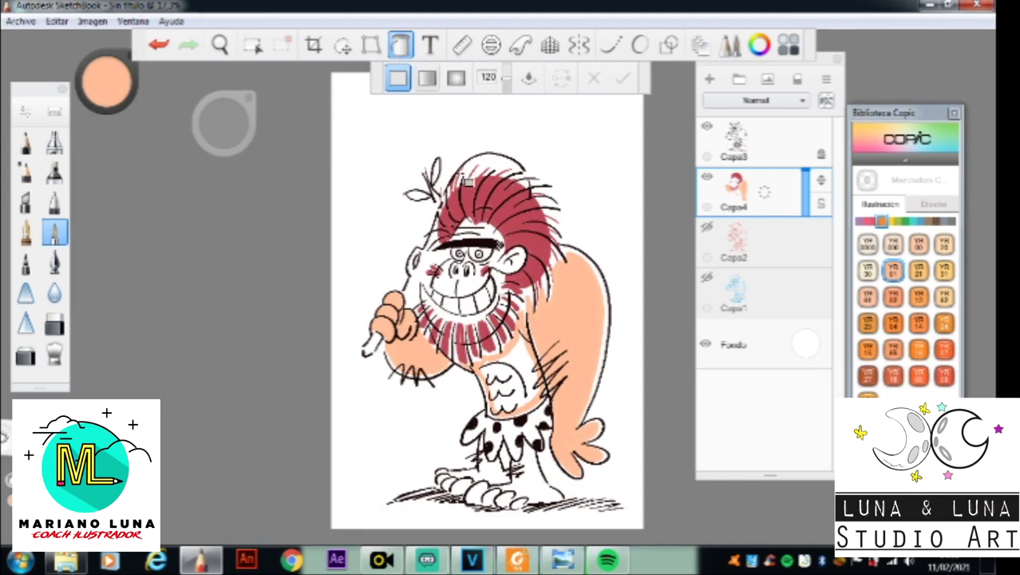
pyautogui.click(530, 375)
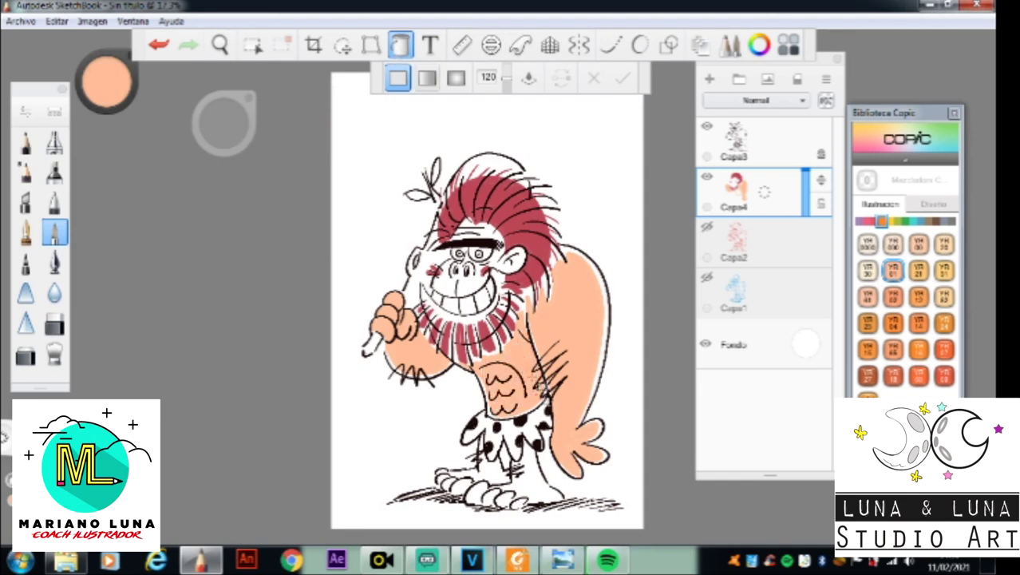
pyautogui.click(55, 233)
pyautogui.moveTo(519, 449); pyautogui.dragTo(518, 482)
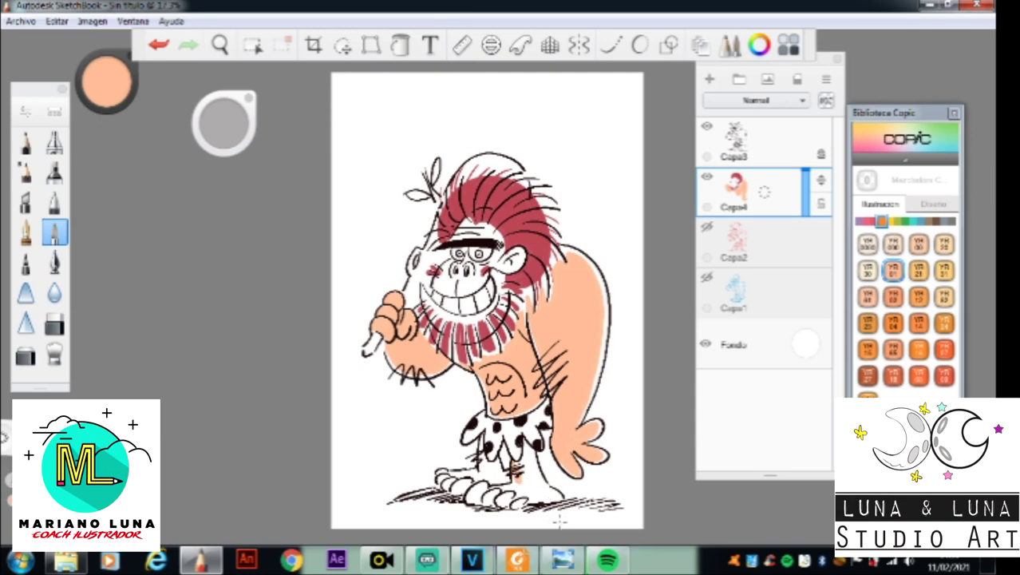
# Step: Switch to Spotify, play the track White Lie from the Lofi sin CopyRight playlist, and return to SketchBook
pyautogui.click(612, 561)
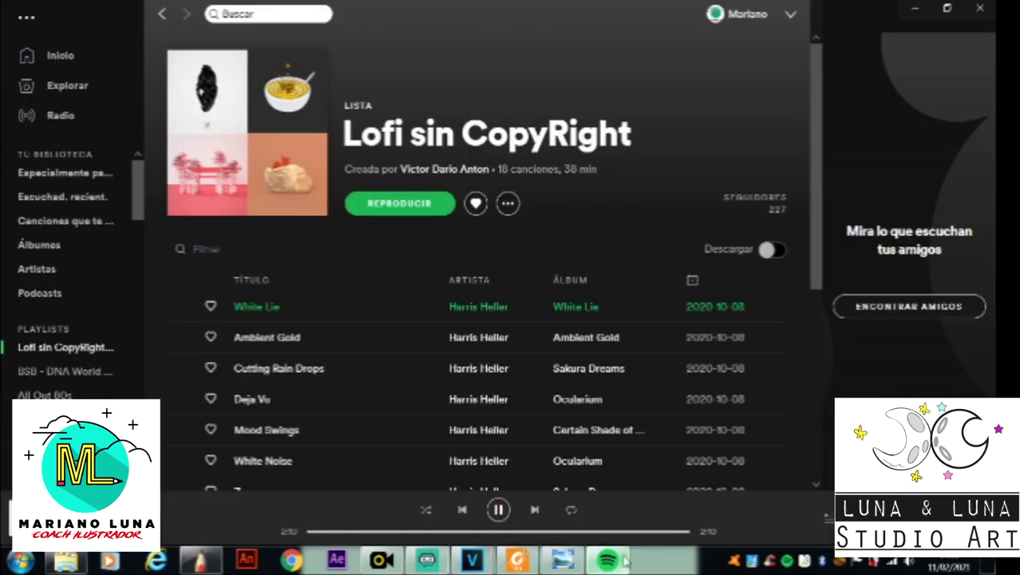
pyautogui.click(182, 306)
pyautogui.click(915, 8)
# Step: Paint both legs and feet in peach, plus the face and ear, leaving the eyes and teeth white
pyautogui.moveTo(516, 464)
pyautogui.mouseDown()
pyautogui.moveTo(525, 449)
pyautogui.moveTo(533, 484)
pyautogui.moveTo(470, 495)
pyautogui.moveTo(485, 504)
pyautogui.moveTo(527, 496)
pyautogui.moveTo(521, 503)
pyautogui.moveTo(545, 478)
pyautogui.moveTo(544, 499)
pyautogui.moveTo(545, 479)
pyautogui.mouseUp()
pyautogui.moveTo(488, 448)
pyautogui.mouseDown()
pyautogui.moveTo(479, 466)
pyautogui.moveTo(505, 481)
pyautogui.moveTo(457, 489)
pyautogui.moveTo(447, 476)
pyautogui.moveTo(444, 488)
pyautogui.moveTo(483, 462)
pyautogui.moveTo(489, 483)
pyautogui.moveTo(497, 469)
pyautogui.mouseUp()
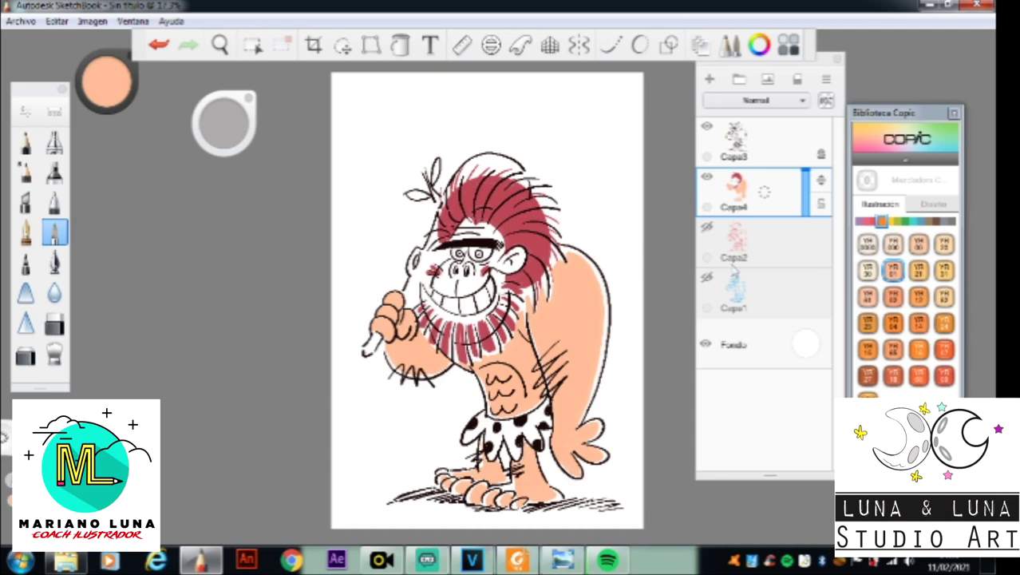
pyautogui.moveTo(466, 229)
pyautogui.mouseDown()
pyautogui.moveTo(497, 237)
pyautogui.moveTo(503, 260)
pyautogui.moveTo(515, 261)
pyautogui.moveTo(489, 260)
pyautogui.moveTo(498, 253)
pyautogui.moveTo(444, 265)
pyautogui.moveTo(434, 283)
pyautogui.moveTo(460, 264)
pyautogui.moveTo(459, 278)
pyautogui.moveTo(462, 261)
pyautogui.moveTo(479, 263)
pyautogui.moveTo(477, 277)
pyautogui.moveTo(453, 289)
pyautogui.moveTo(449, 265)
pyautogui.moveTo(442, 272)
pyautogui.moveTo(473, 290)
pyautogui.moveTo(482, 275)
pyautogui.mouseUp()
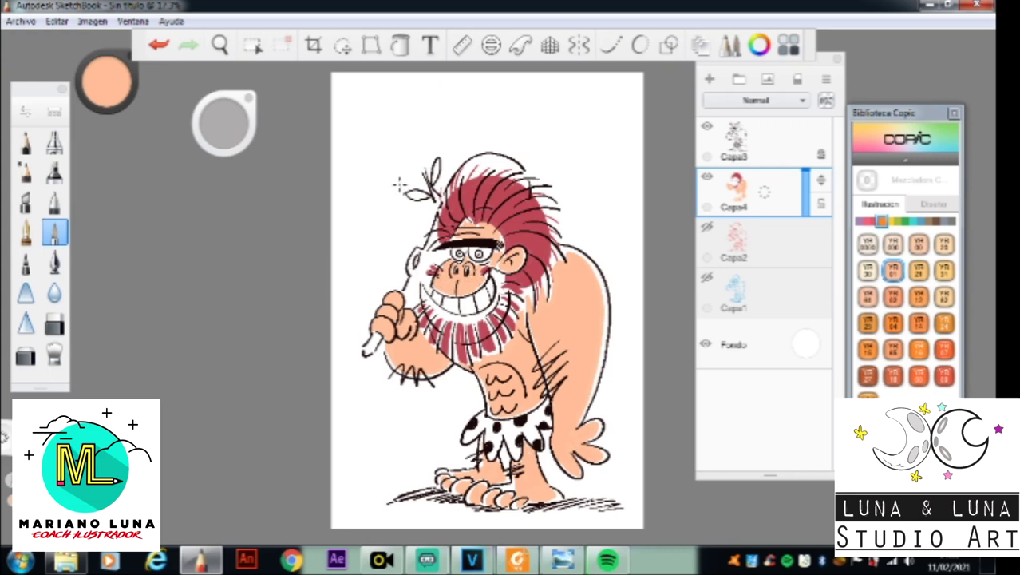
pyautogui.moveTo(427, 301); pyautogui.dragTo(451, 316)
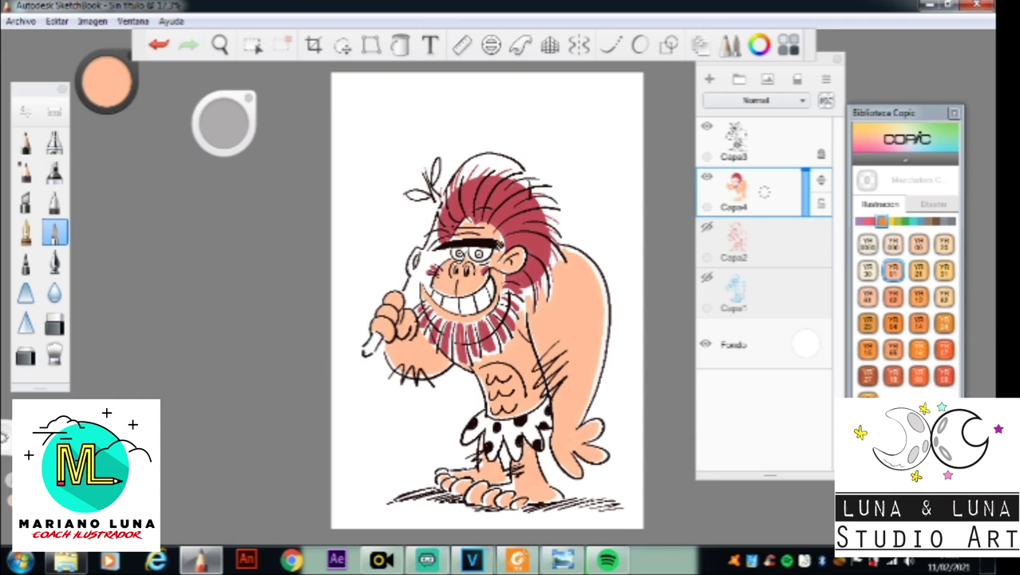
# Step: Choose an olive brown from the Copic yellow-greens and paint the club's shaft, handle end, twig and rounded head
pyautogui.click(897, 222)
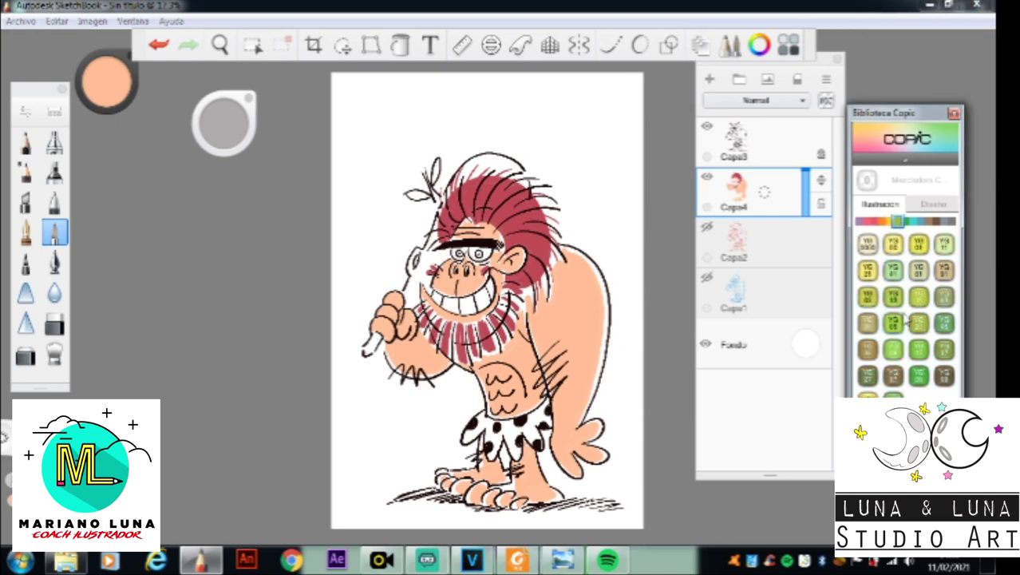
pyautogui.click(867, 349)
pyautogui.moveTo(421, 260)
pyautogui.mouseDown()
pyautogui.moveTo(410, 268)
pyautogui.moveTo(435, 238)
pyautogui.moveTo(423, 258)
pyautogui.moveTo(452, 249)
pyautogui.moveTo(404, 297)
pyautogui.moveTo(415, 276)
pyautogui.moveTo(407, 303)
pyautogui.moveTo(412, 279)
pyautogui.moveTo(423, 271)
pyautogui.moveTo(423, 287)
pyautogui.moveTo(436, 272)
pyautogui.mouseUp()
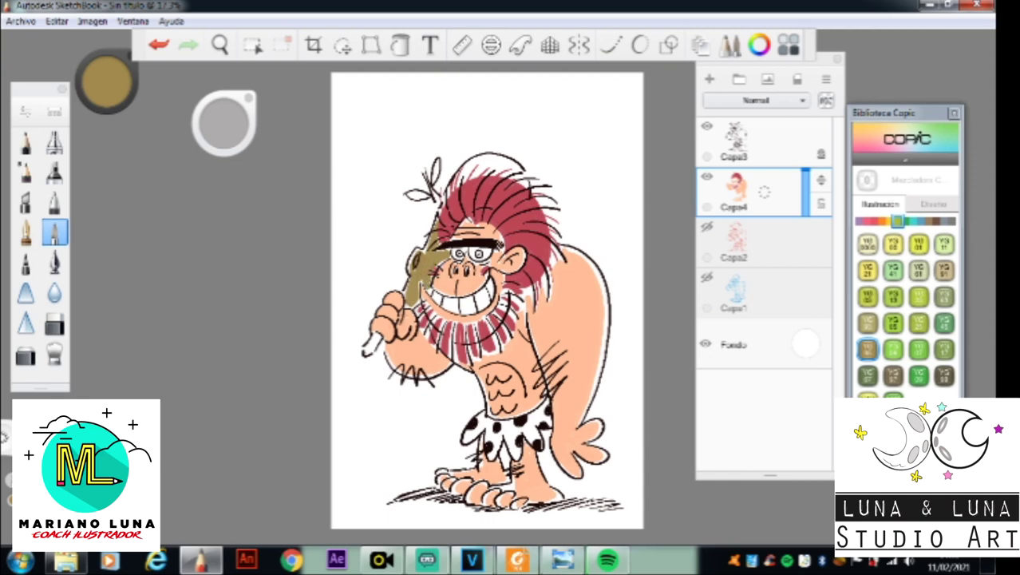
pyautogui.moveTo(373, 341); pyautogui.dragTo(376, 338)
pyautogui.moveTo(433, 194)
pyautogui.mouseDown()
pyautogui.moveTo(441, 204)
pyautogui.moveTo(491, 153)
pyautogui.moveTo(473, 178)
pyautogui.moveTo(491, 158)
pyautogui.moveTo(519, 177)
pyautogui.moveTo(490, 172)
pyautogui.moveTo(499, 166)
pyautogui.moveTo(524, 182)
pyautogui.mouseUp()
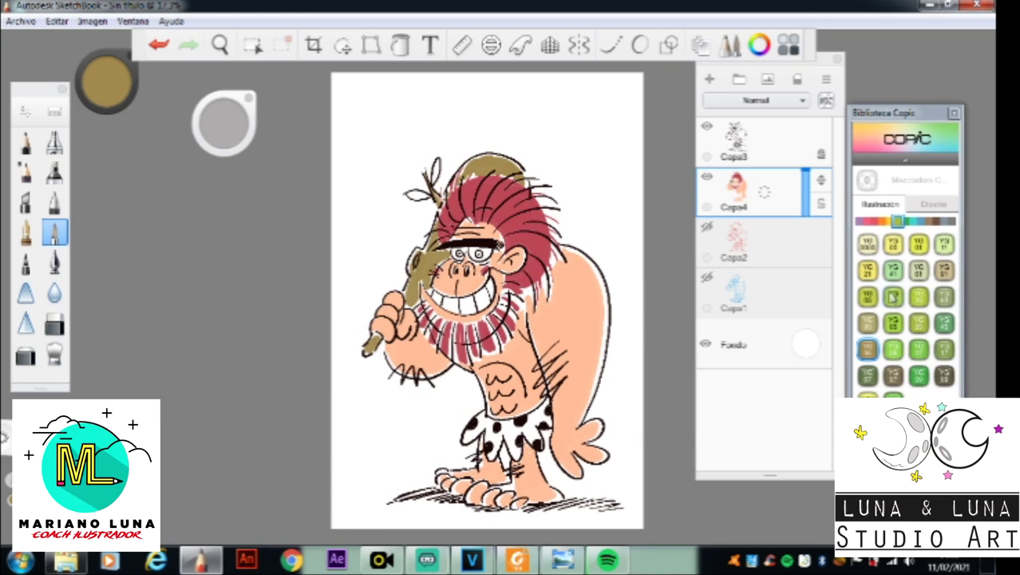
# Step: Choose a bright green from the Copic yellow-greens and colour the leaves on the club's twig
pyautogui.click(894, 349)
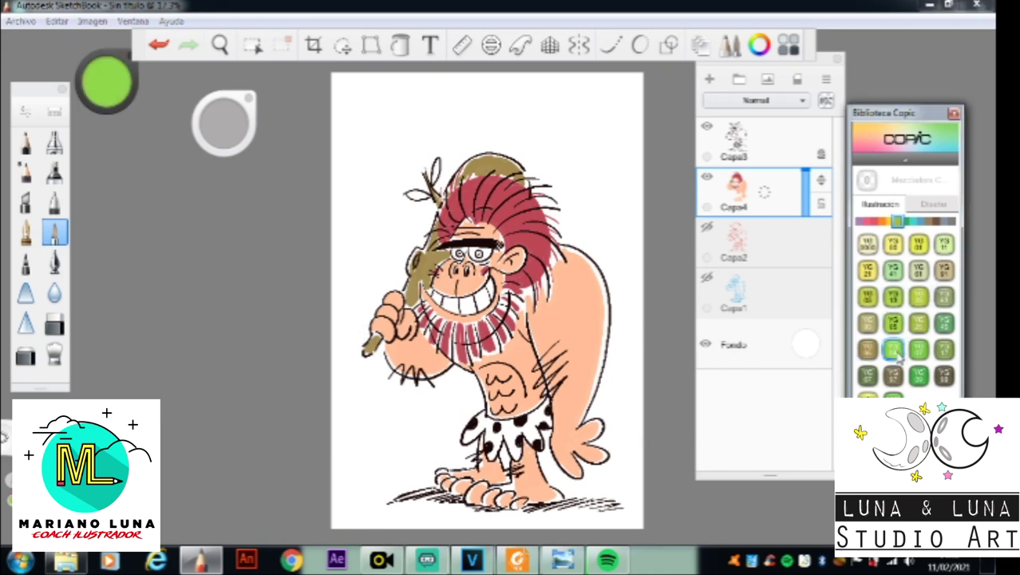
pyautogui.moveTo(429, 171)
pyautogui.mouseDown()
pyautogui.moveTo(438, 163)
pyautogui.moveTo(413, 195)
pyautogui.mouseUp()
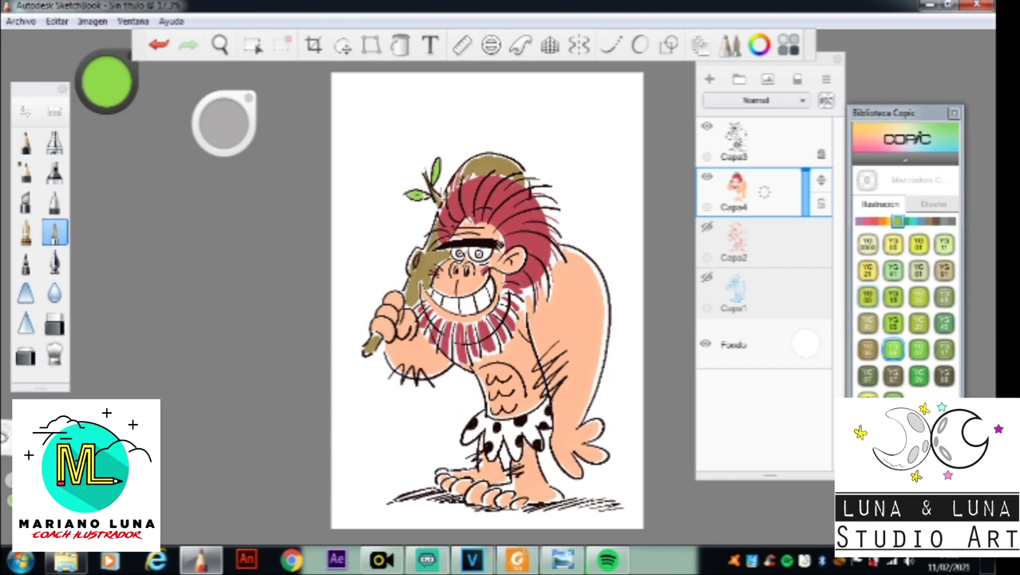
# Step: Paint the caveman's eyes with a pale yellow from the Copic yellow-greens and the irises with a bright Copic blue
pyautogui.click(893, 243)
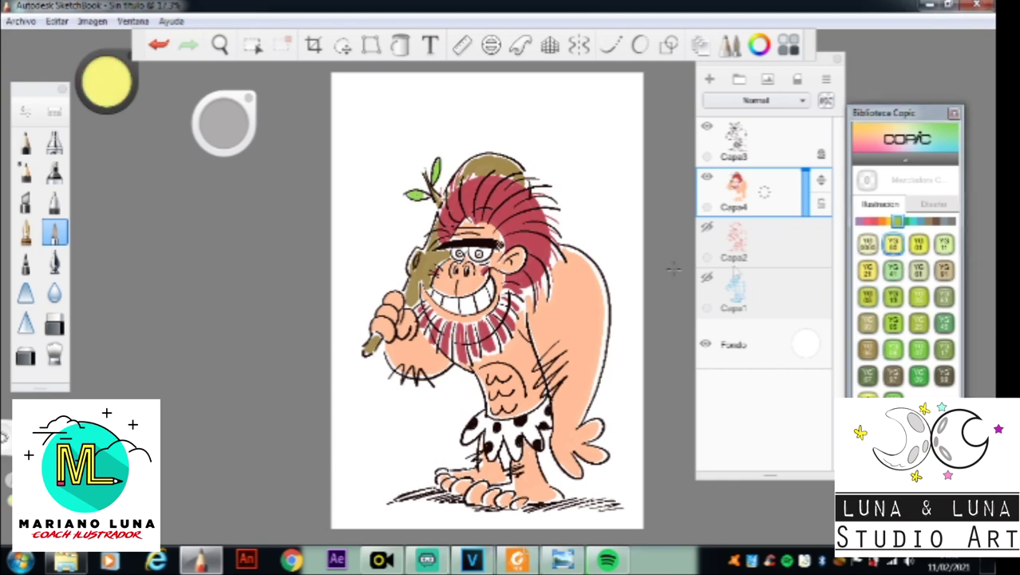
pyautogui.moveTo(471, 252)
pyautogui.mouseDown()
pyautogui.moveTo(482, 251)
pyautogui.moveTo(452, 255)
pyautogui.mouseUp()
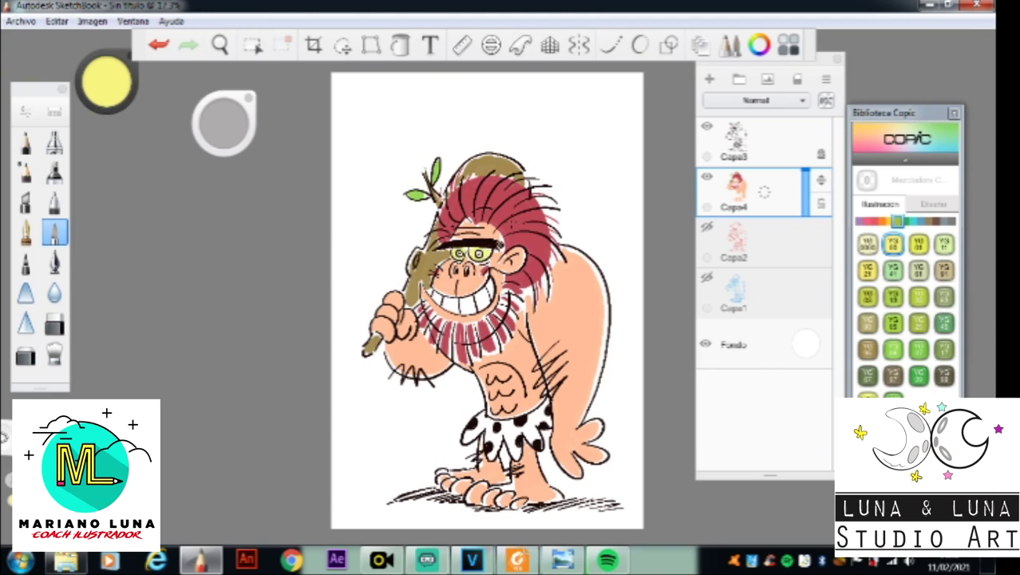
pyautogui.click(921, 222)
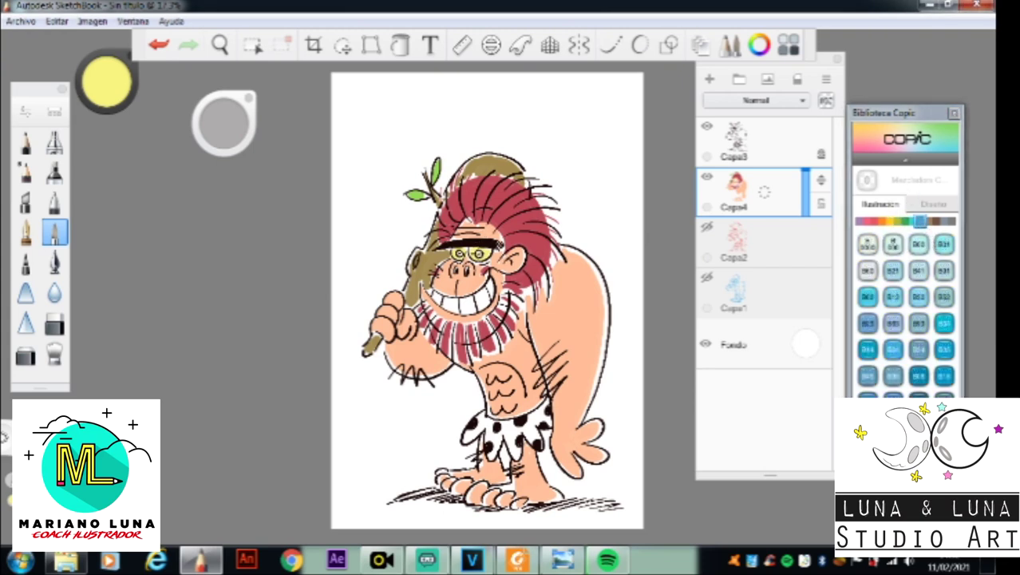
pyautogui.click(944, 421)
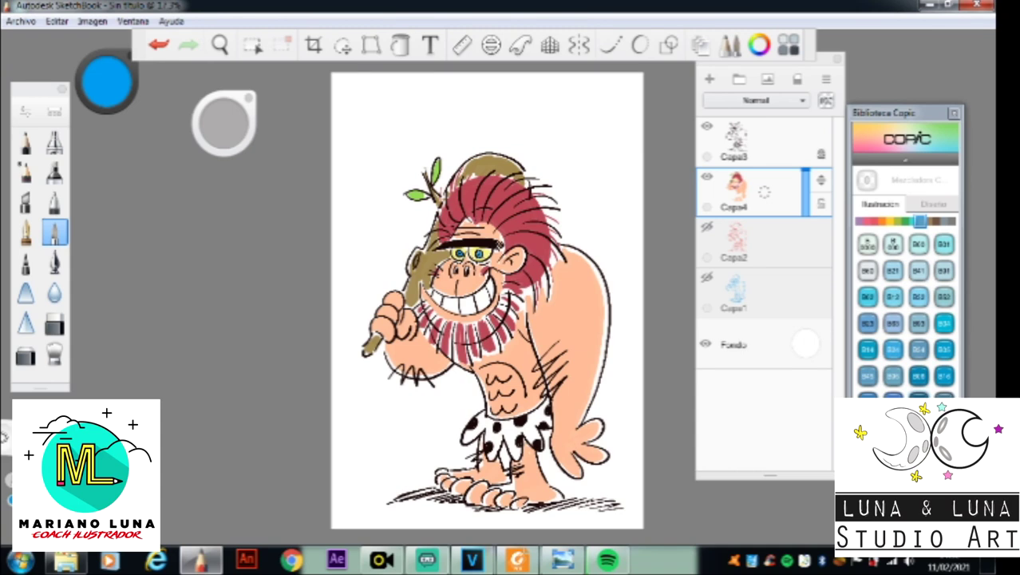
# Step: Sample the peach skin colour, adjust it to a darker, duller tone, and paint shadows along the hanging arm and the body
pyautogui.click(113, 91)
pyautogui.keyDown('alt'); pyautogui.click(578, 303); pyautogui.keyUp('alt')
pyautogui.moveTo(121, 92); pyautogui.dragTo(114, 128)
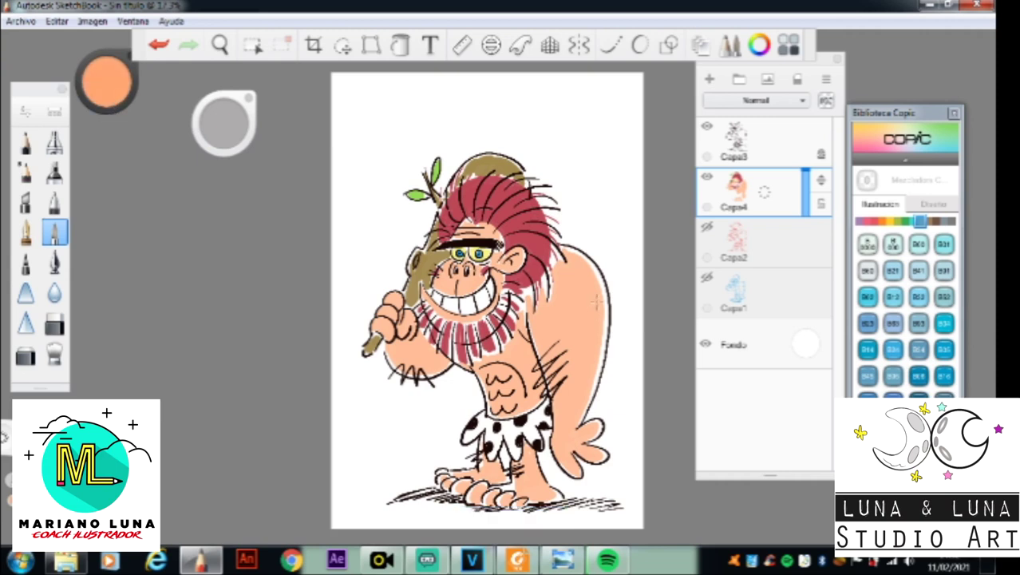
pyautogui.moveTo(592, 303); pyautogui.dragTo(570, 414)
pyautogui.moveTo(116, 89)
pyautogui.mouseDown()
pyautogui.moveTo(16, 80)
pyautogui.moveTo(120, 76)
pyautogui.mouseUp()
pyautogui.moveTo(585, 366); pyautogui.dragTo(560, 424)
pyautogui.moveTo(590, 303)
pyautogui.mouseDown()
pyautogui.moveTo(596, 344)
pyautogui.moveTo(566, 426)
pyautogui.mouseUp()
pyautogui.moveTo(597, 310); pyautogui.dragTo(566, 422)
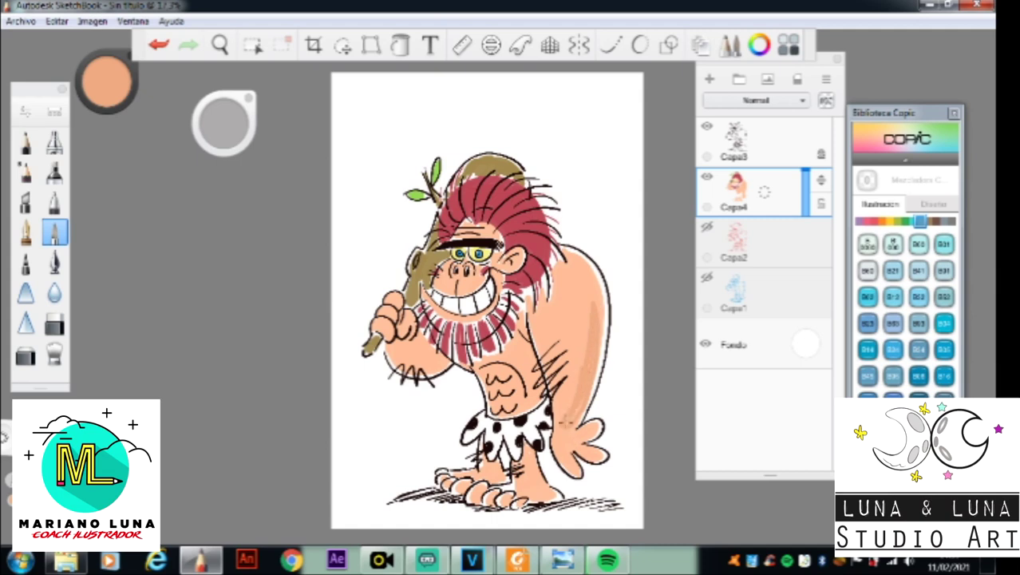
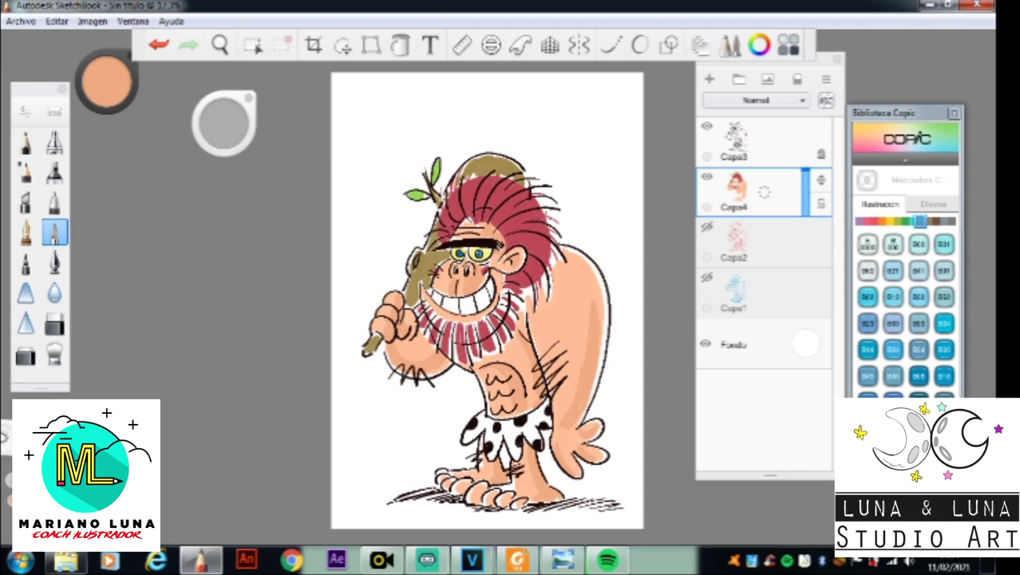
# Step: Sample the hair's red, darken it, and paint shadow strokes in the hair and beard
pyautogui.click(118, 85)
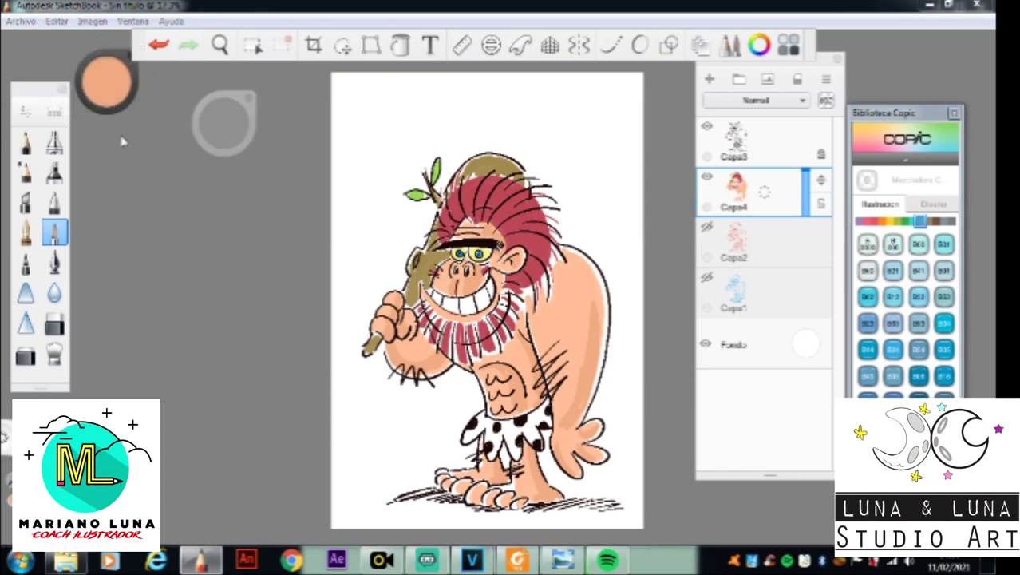
pyautogui.keyDown('alt'); pyautogui.click(508, 206); pyautogui.keyUp('alt')
pyautogui.moveTo(107, 95)
pyautogui.mouseDown()
pyautogui.moveTo(107, 130)
pyautogui.moveTo(109, 97)
pyautogui.mouseUp()
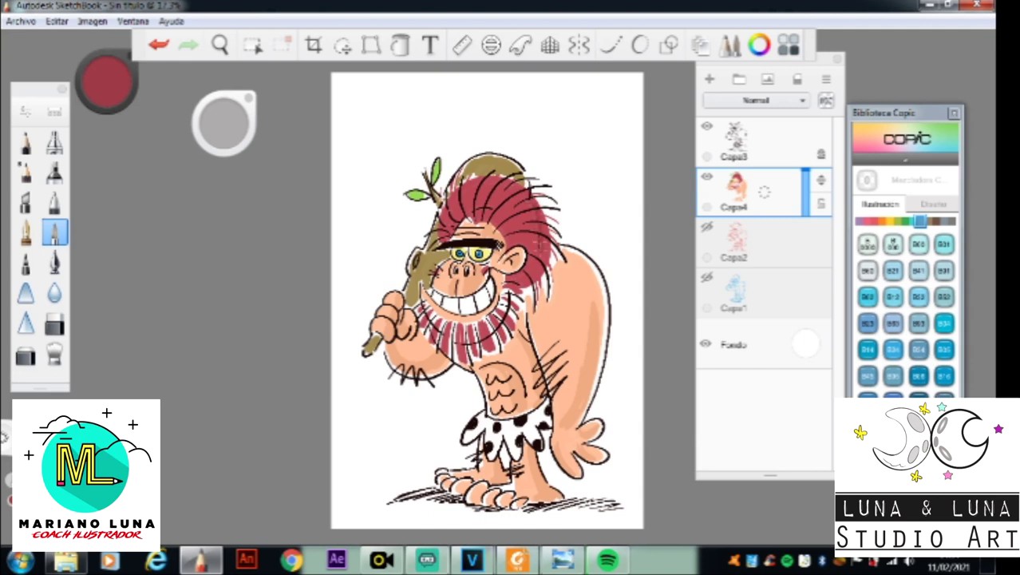
pyautogui.moveTo(541, 254)
pyautogui.mouseDown()
pyautogui.moveTo(506, 282)
pyautogui.moveTo(534, 280)
pyautogui.moveTo(542, 257)
pyautogui.moveTo(536, 198)
pyautogui.moveTo(518, 185)
pyautogui.moveTo(549, 236)
pyautogui.mouseUp()
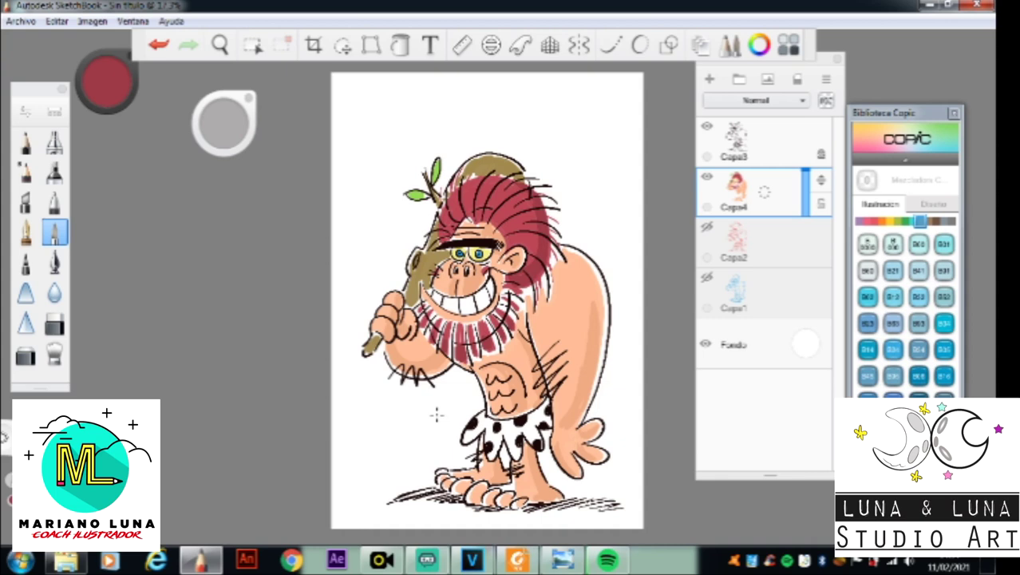
# Step: Choose a bright yellow from the Copic yellows and colour the spotted loincloth
pyautogui.click(889, 222)
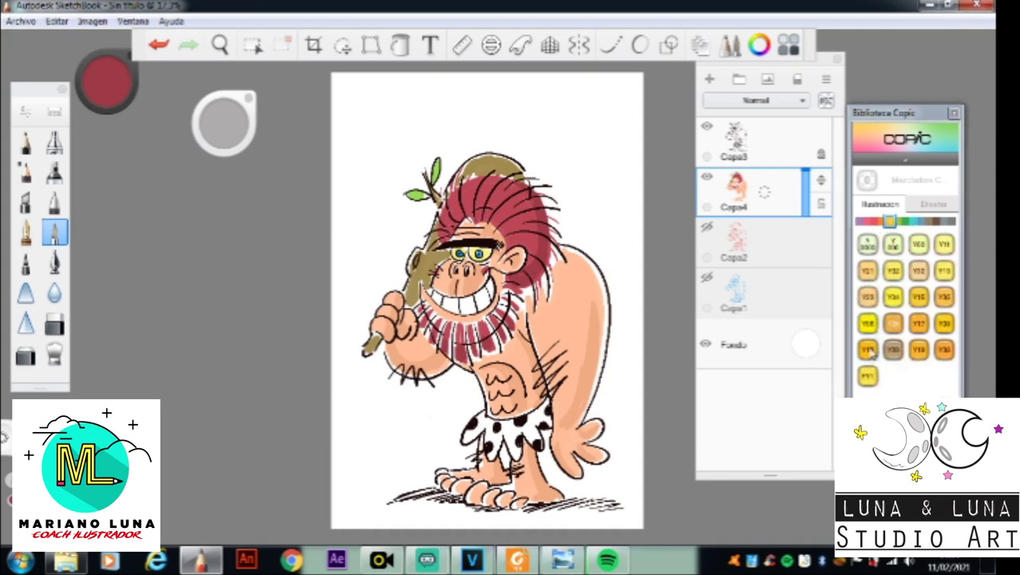
pyautogui.click(868, 323)
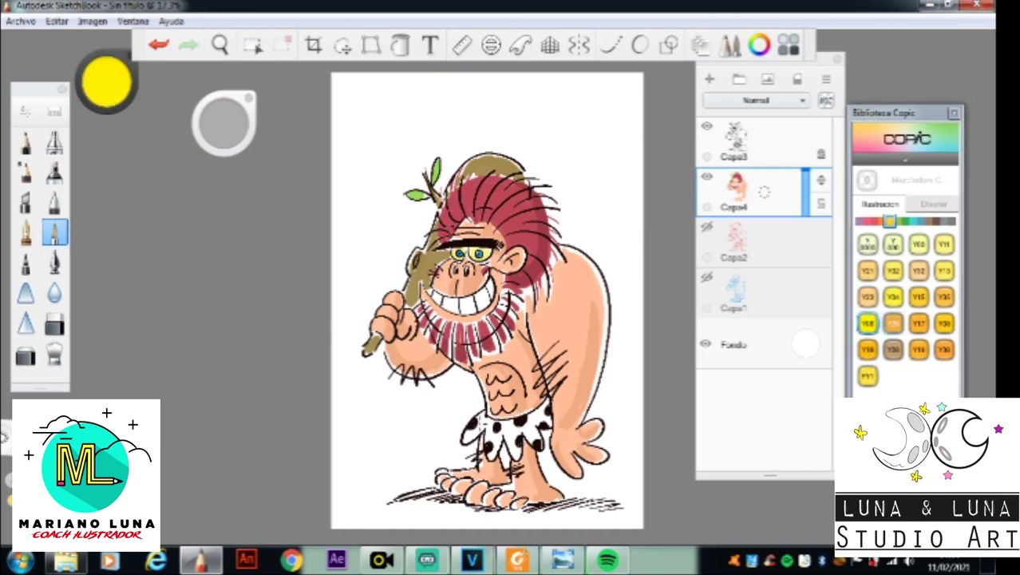
pyautogui.moveTo(476, 417)
pyautogui.mouseDown()
pyautogui.moveTo(467, 435)
pyautogui.moveTo(486, 417)
pyautogui.moveTo(489, 455)
pyautogui.moveTo(492, 423)
pyautogui.moveTo(477, 435)
pyautogui.moveTo(482, 420)
pyautogui.moveTo(514, 457)
pyautogui.moveTo(508, 423)
pyautogui.moveTo(518, 455)
pyautogui.moveTo(530, 415)
pyautogui.moveTo(543, 413)
pyautogui.mouseUp()
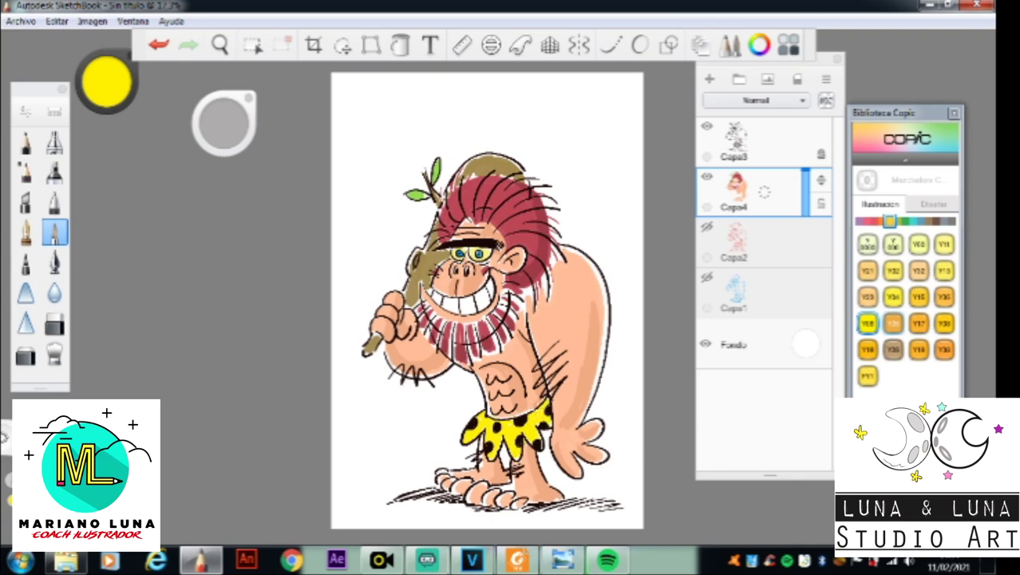
# Step: Fill the teeth with the palest Copic yellow and shade their upper edge with a more saturated, slightly darker yellow-green
pyautogui.click(868, 247)
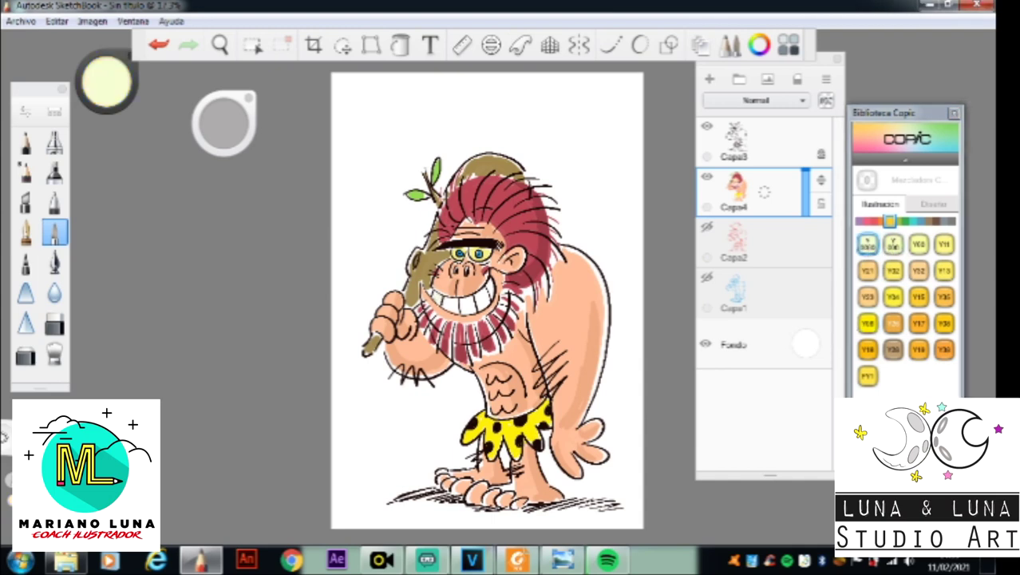
pyautogui.moveTo(443, 302)
pyautogui.mouseDown()
pyautogui.moveTo(484, 297)
pyautogui.moveTo(466, 301)
pyautogui.moveTo(478, 309)
pyautogui.moveTo(491, 288)
pyautogui.moveTo(460, 300)
pyautogui.mouseUp()
pyautogui.moveTo(115, 93); pyautogui.dragTo(116, 180)
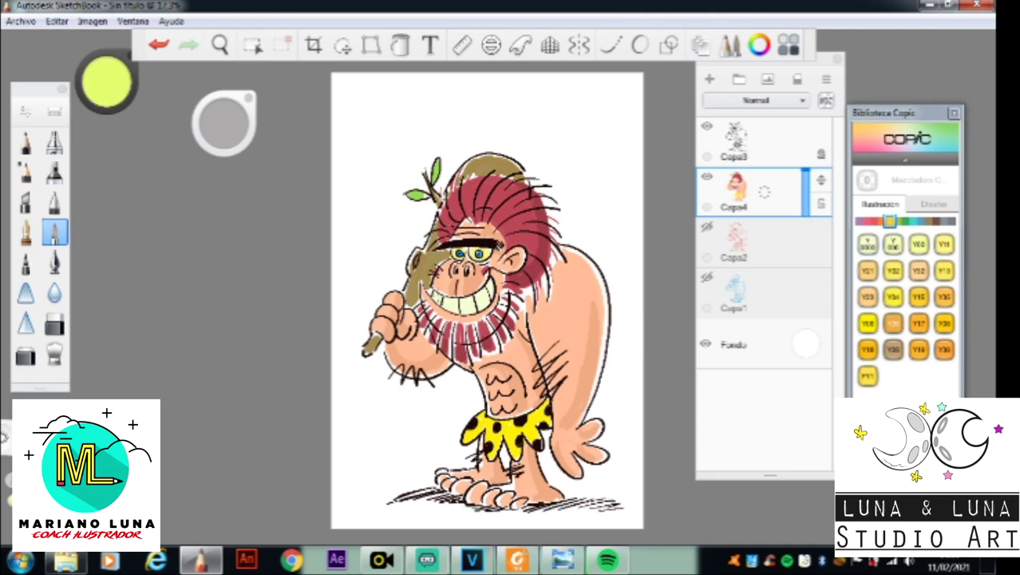
pyautogui.moveTo(434, 291)
pyautogui.mouseDown()
pyautogui.moveTo(480, 296)
pyautogui.moveTo(490, 282)
pyautogui.mouseUp()
pyautogui.moveTo(111, 85); pyautogui.dragTo(102, 87)
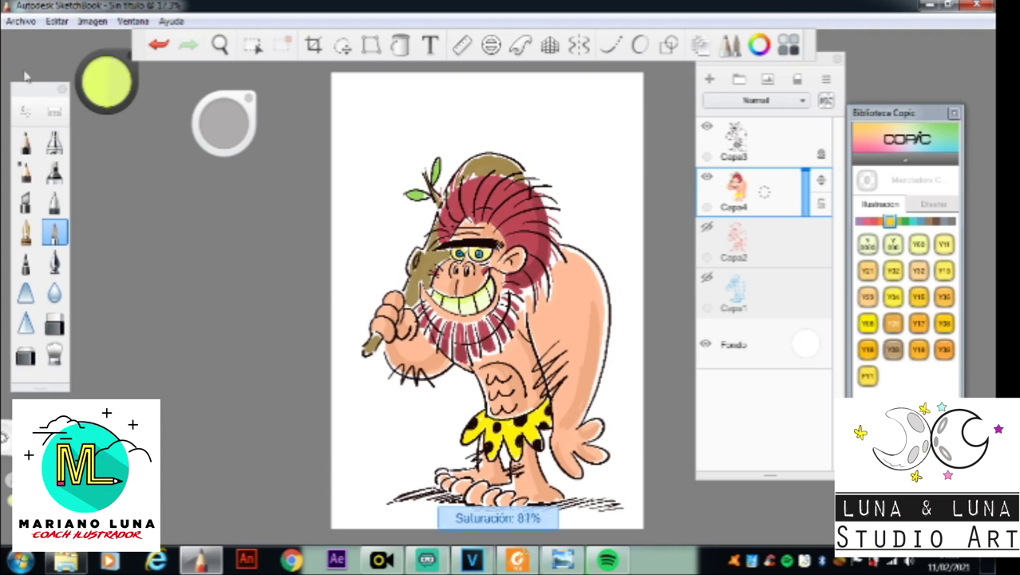
pyautogui.moveTo(439, 294)
pyautogui.mouseDown()
pyautogui.moveTo(459, 298)
pyautogui.moveTo(484, 284)
pyautogui.mouseUp()
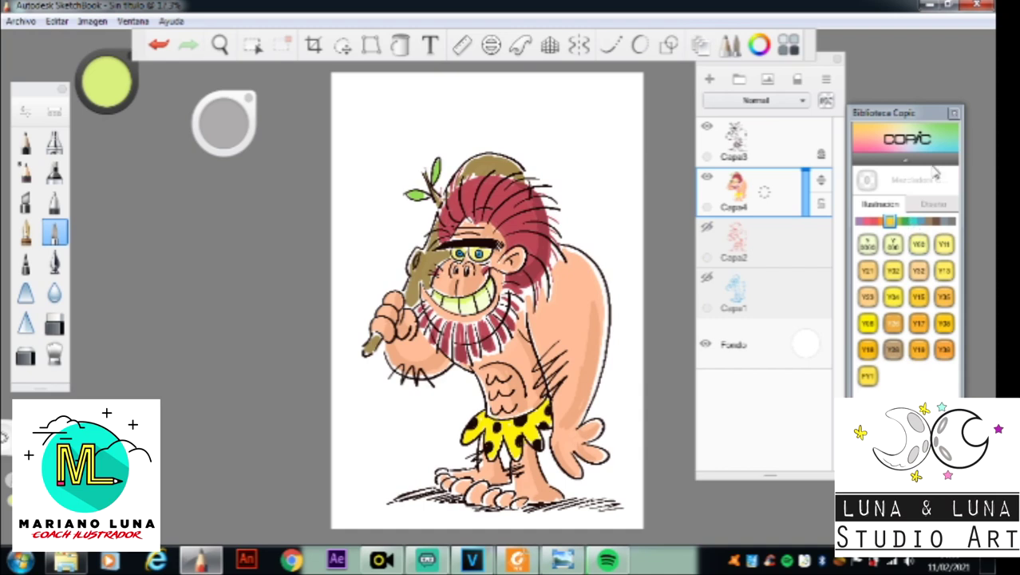
# Step: Pick a near-black olive, add a layer beneath the colour layer, and draw a rounded rectangular frame behind the caveman
pyautogui.click(106, 81)
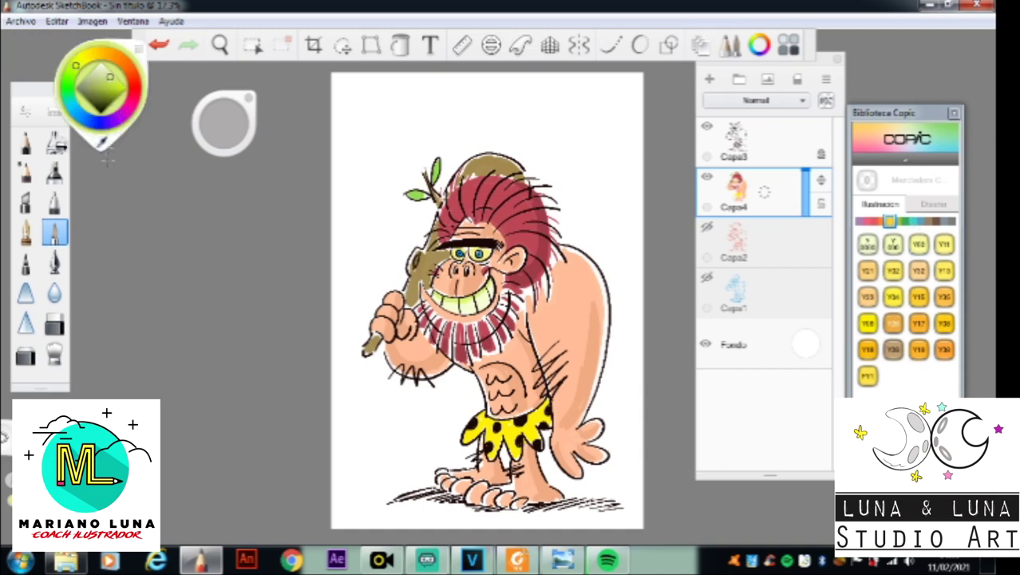
pyautogui.click(106, 106)
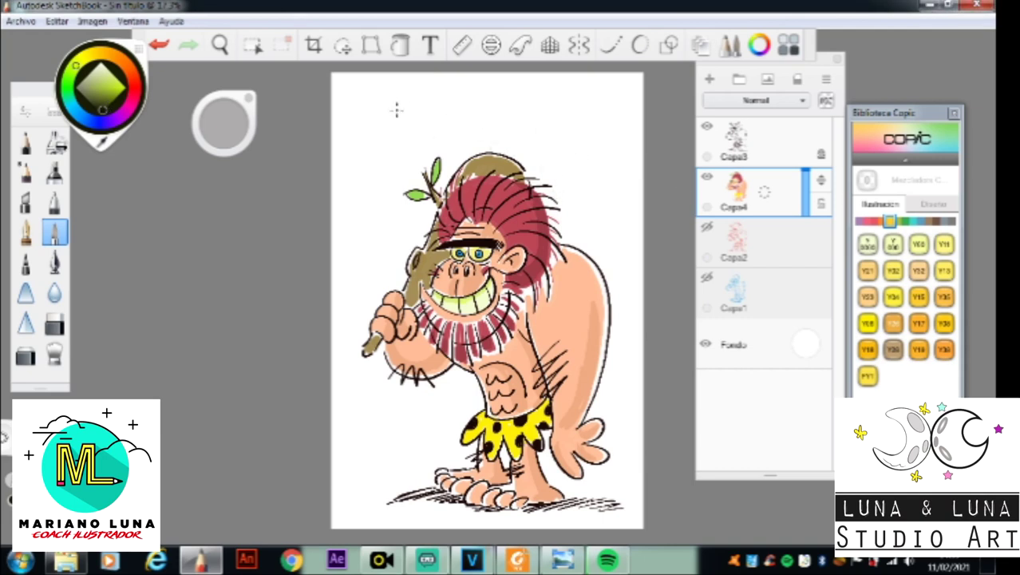
pyautogui.click(799, 249)
pyautogui.click(709, 80)
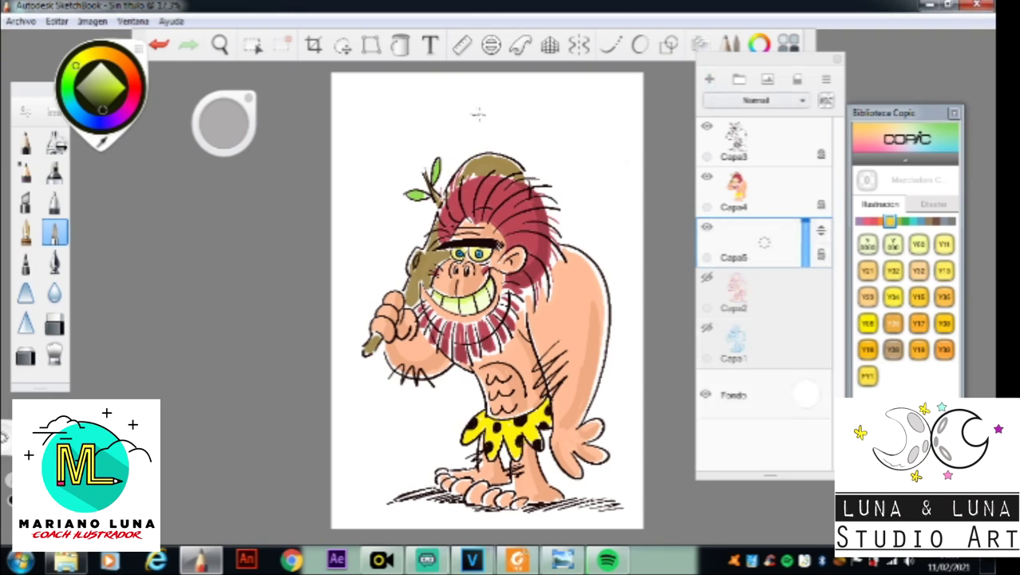
pyautogui.moveTo(494, 103)
pyautogui.mouseDown()
pyautogui.moveTo(378, 99)
pyautogui.moveTo(366, 116)
pyautogui.moveTo(353, 441)
pyautogui.moveTo(363, 459)
pyautogui.moveTo(435, 462)
pyautogui.mouseUp()
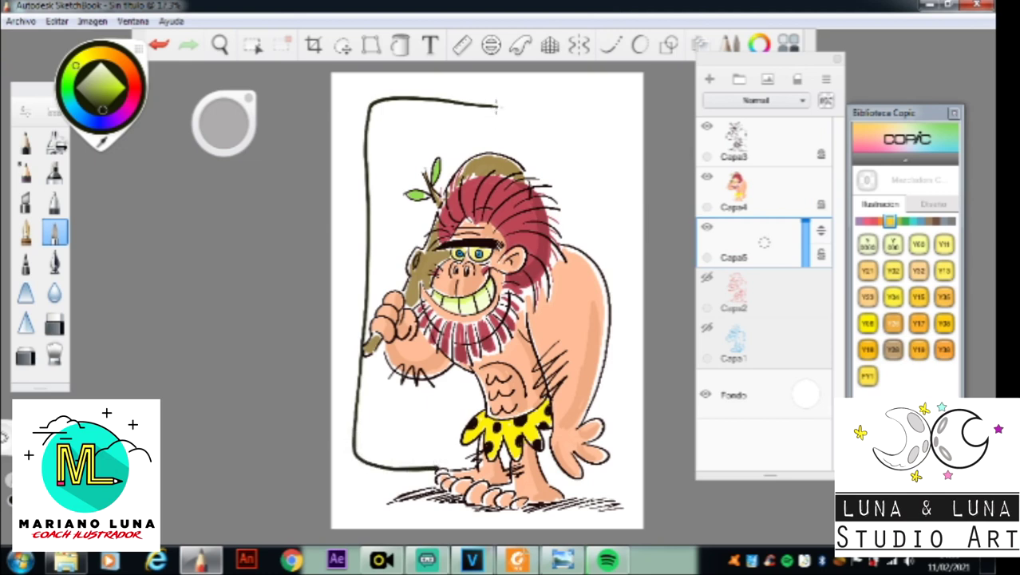
pyautogui.moveTo(495, 107)
pyautogui.mouseDown()
pyautogui.moveTo(606, 110)
pyautogui.moveTo(623, 195)
pyautogui.moveTo(615, 455)
pyautogui.moveTo(605, 471)
pyautogui.moveTo(427, 461)
pyautogui.mouseUp()
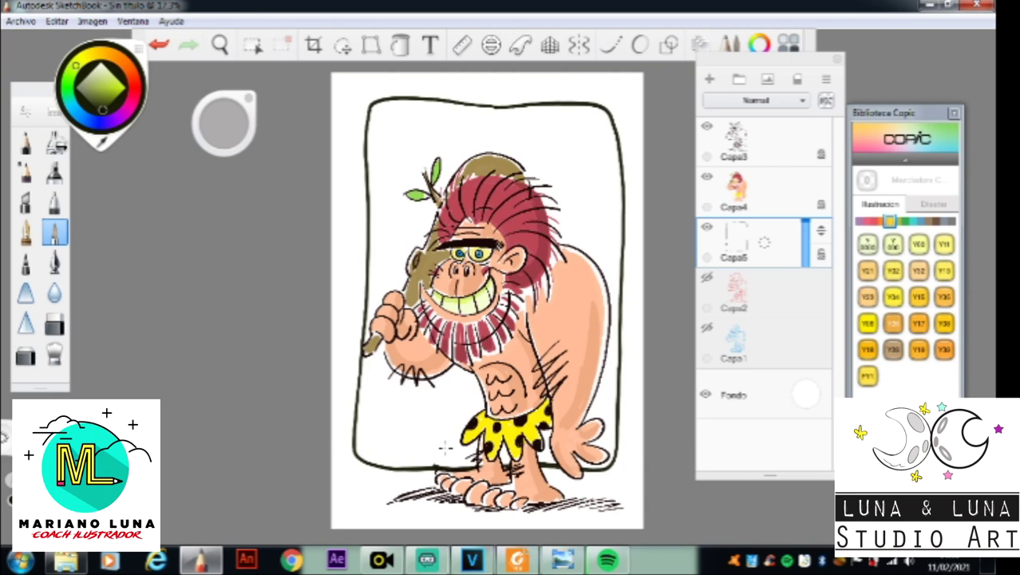
# Step: Choose a light Copic blue, outline the background area inside the frame's upper right, and flood-fill it as sky
pyautogui.click(919, 222)
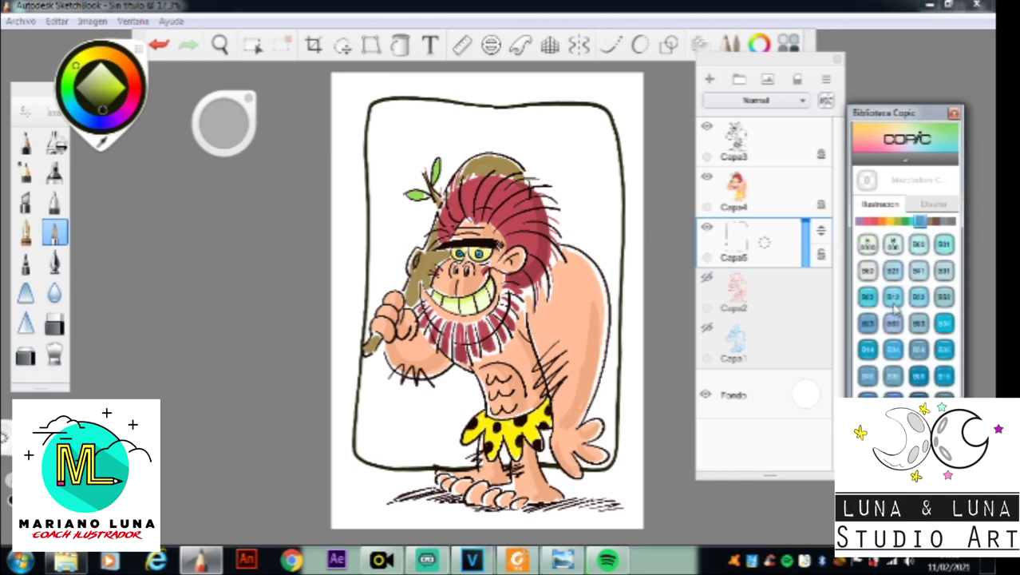
pyautogui.click(919, 297)
pyautogui.click(400, 45)
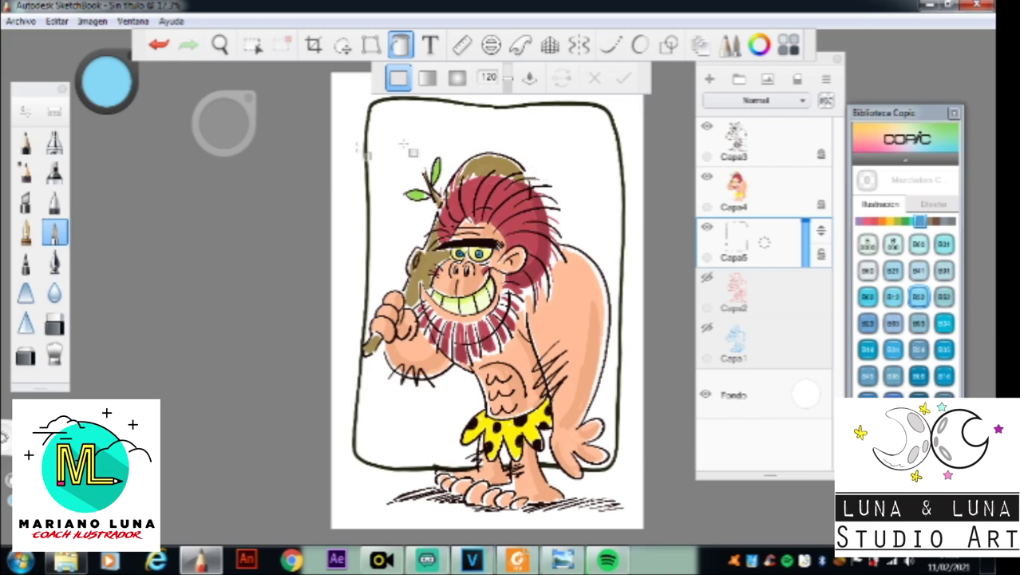
pyautogui.click(58, 234)
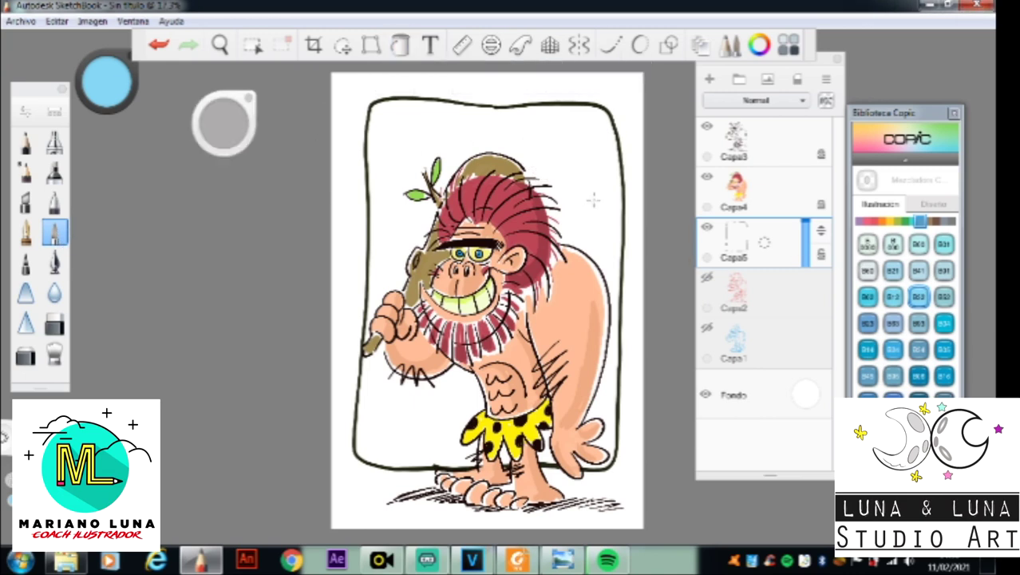
pyautogui.moveTo(581, 166)
pyautogui.mouseDown()
pyautogui.moveTo(583, 225)
pyautogui.moveTo(580, 151)
pyautogui.moveTo(528, 166)
pyautogui.moveTo(548, 182)
pyautogui.moveTo(558, 231)
pyautogui.moveTo(600, 260)
pyautogui.moveTo(619, 311)
pyautogui.mouseUp()
pyautogui.moveTo(484, 114)
pyautogui.mouseDown()
pyautogui.moveTo(489, 150)
pyautogui.moveTo(524, 168)
pyautogui.moveTo(487, 107)
pyautogui.moveTo(567, 103)
pyautogui.moveTo(598, 116)
pyautogui.moveTo(614, 204)
pyautogui.moveTo(617, 182)
pyautogui.moveTo(615, 302)
pyautogui.mouseUp()
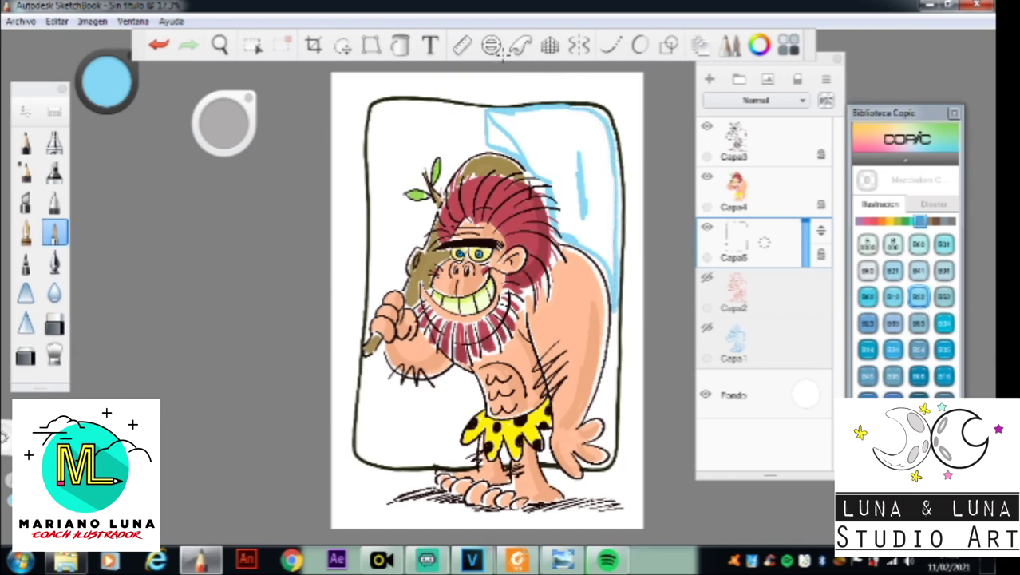
pyautogui.click(400, 45)
pyautogui.click(594, 164)
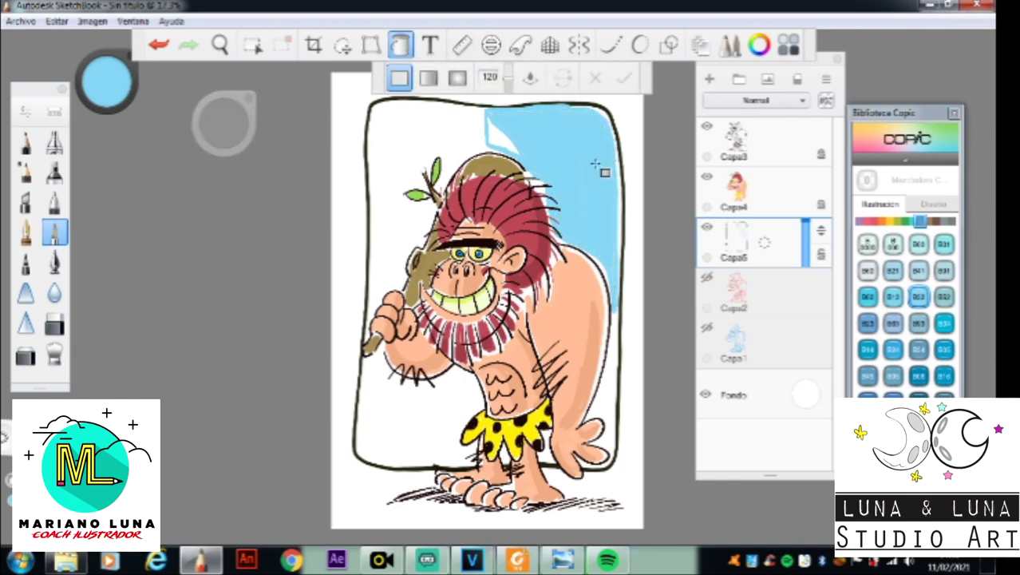
pyautogui.click(515, 145)
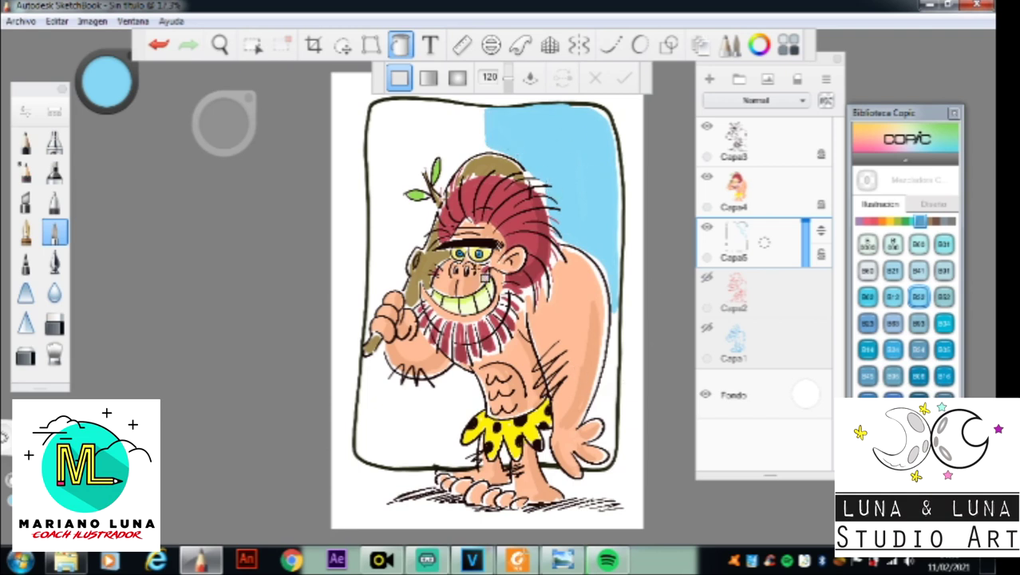
# Step: Brush light blue into the narrow strip between the hanging arm and the frame's right edge, down to the hand
pyautogui.click(108, 98)
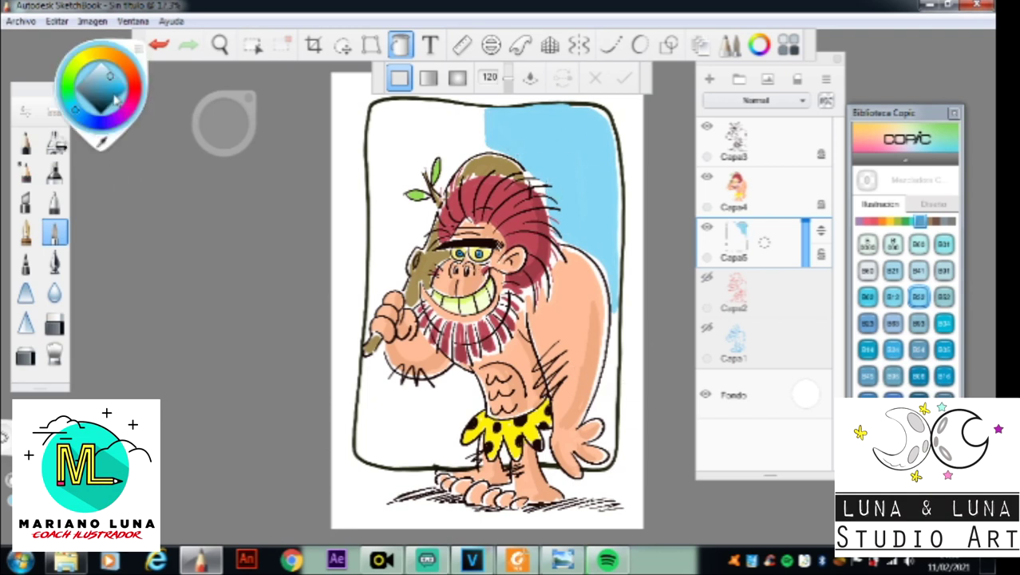
pyautogui.click(54, 236)
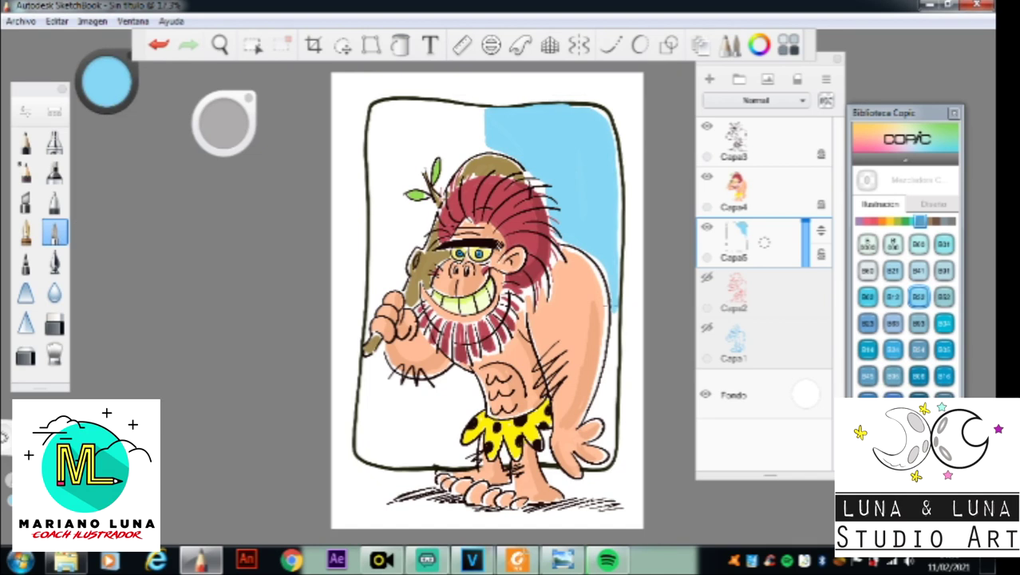
pyautogui.moveTo(613, 310)
pyautogui.mouseDown()
pyautogui.moveTo(595, 413)
pyautogui.moveTo(599, 399)
pyautogui.mouseUp()
pyautogui.moveTo(613, 359)
pyautogui.mouseDown()
pyautogui.moveTo(597, 414)
pyautogui.moveTo(604, 404)
pyautogui.moveTo(608, 437)
pyautogui.moveTo(609, 391)
pyautogui.moveTo(605, 449)
pyautogui.moveTo(612, 396)
pyautogui.mouseUp()
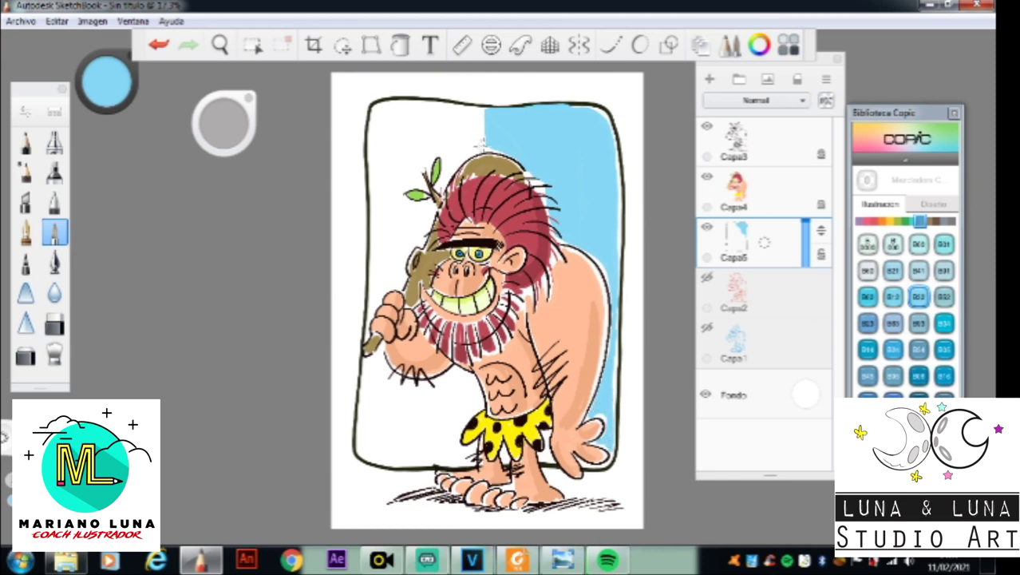
# Step: Outline the frame's upper left area around the twig and club in light blue and flood-fill it
pyautogui.moveTo(489, 148)
pyautogui.mouseDown()
pyautogui.moveTo(451, 162)
pyautogui.moveTo(431, 148)
pyautogui.moveTo(398, 189)
pyautogui.moveTo(403, 206)
pyautogui.moveTo(429, 206)
pyautogui.moveTo(406, 209)
pyautogui.moveTo(429, 215)
pyautogui.moveTo(418, 238)
pyautogui.moveTo(377, 241)
pyautogui.moveTo(387, 229)
pyautogui.moveTo(376, 236)
pyautogui.moveTo(377, 118)
pyautogui.moveTo(417, 101)
pyautogui.moveTo(489, 106)
pyautogui.mouseUp()
pyautogui.hotkey('ctrl', 'z')
pyautogui.moveTo(379, 111)
pyautogui.mouseDown()
pyautogui.moveTo(378, 237)
pyautogui.moveTo(380, 112)
pyautogui.moveTo(503, 108)
pyautogui.mouseUp()
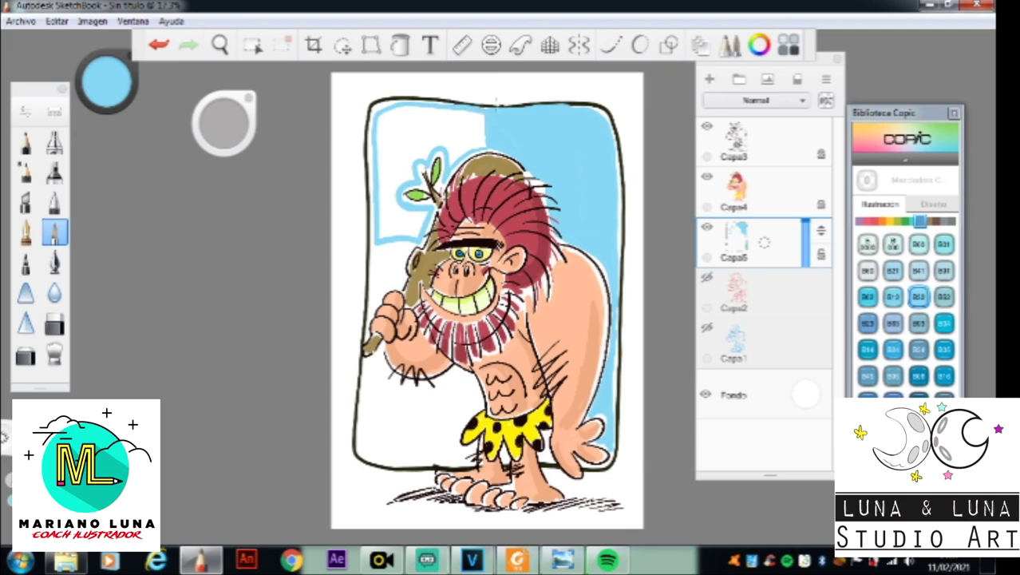
pyautogui.click(400, 44)
pyautogui.click(462, 135)
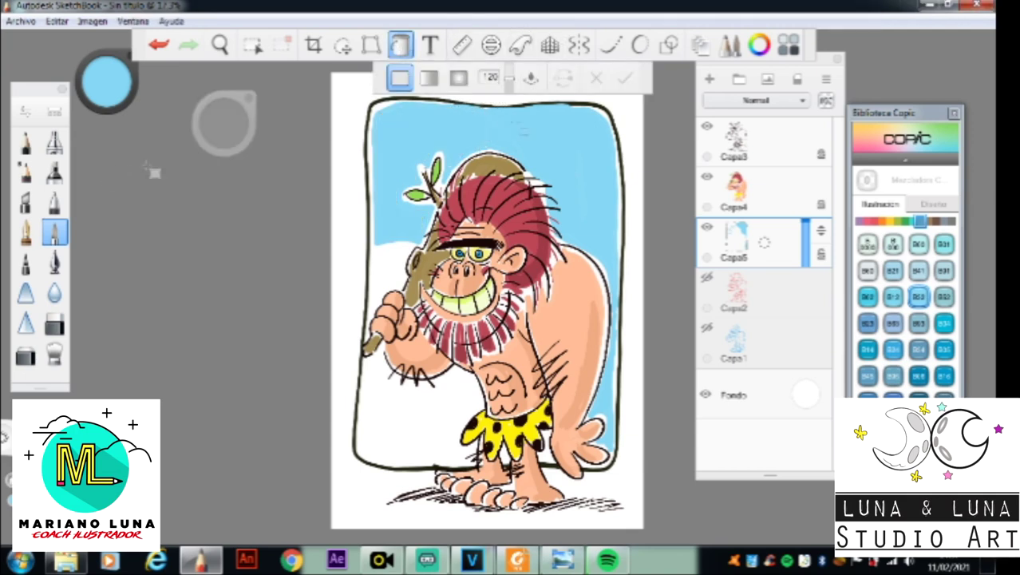
# Step: Extend the light blue sky down the frame's left side beside the club to the raised fist, outlining and flood-filling it
pyautogui.click(54, 232)
pyautogui.moveTo(378, 247)
pyautogui.mouseDown()
pyautogui.moveTo(375, 293)
pyautogui.moveTo(392, 262)
pyautogui.moveTo(397, 277)
pyautogui.moveTo(415, 239)
pyautogui.mouseUp()
pyautogui.press('f')
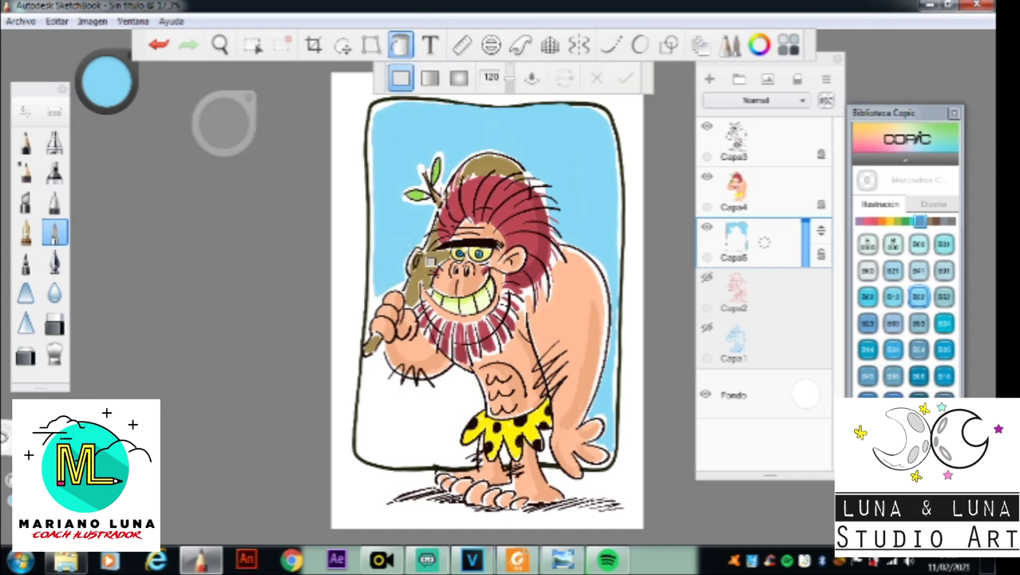
pyautogui.click(59, 231)
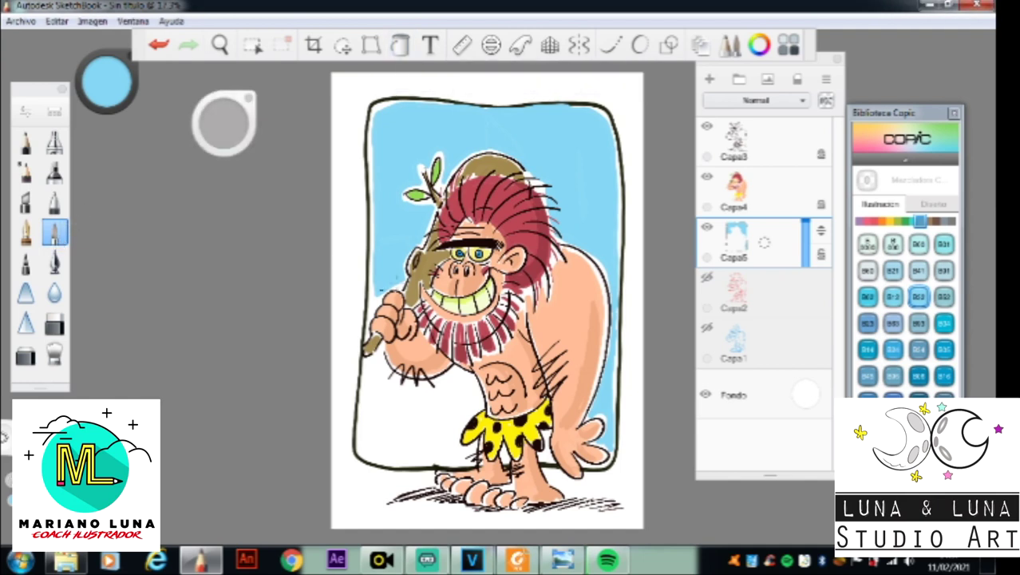
# Step: Outline and flood-fill the frame's lower left area below the bent arm in light blue, and brush the small gaps around the loincloth and legs
pyautogui.moveTo(381, 353)
pyautogui.mouseDown()
pyautogui.moveTo(423, 386)
pyautogui.moveTo(366, 361)
pyautogui.moveTo(364, 431)
pyautogui.moveTo(378, 453)
pyautogui.moveTo(396, 448)
pyautogui.moveTo(376, 450)
pyautogui.moveTo(390, 456)
pyautogui.moveTo(415, 457)
pyautogui.moveTo(425, 417)
pyautogui.moveTo(444, 442)
pyautogui.moveTo(414, 453)
pyautogui.moveTo(464, 458)
pyautogui.moveTo(456, 447)
pyautogui.moveTo(473, 399)
pyautogui.moveTo(461, 373)
pyautogui.mouseUp()
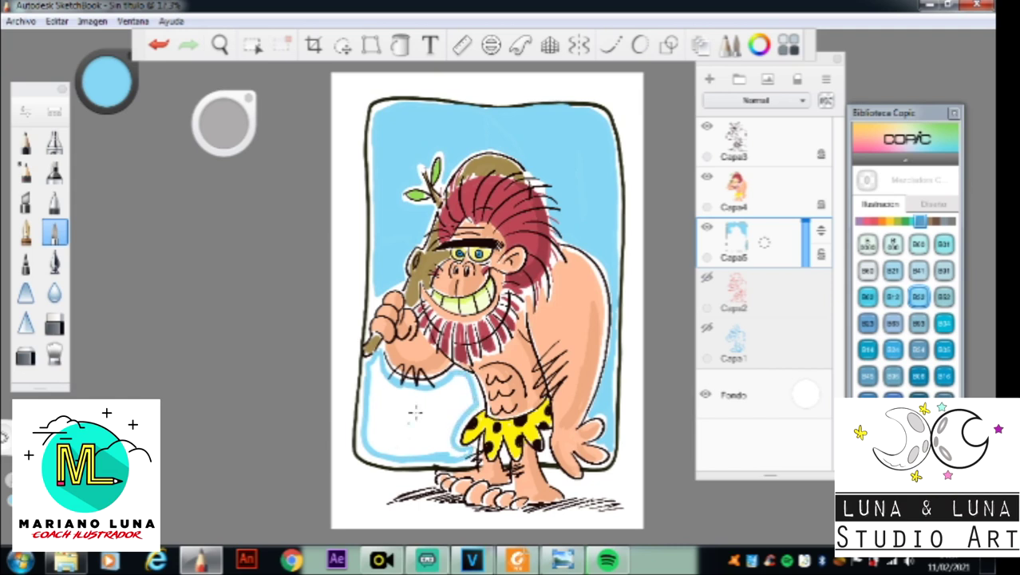
pyautogui.click(399, 45)
pyautogui.click(467, 408)
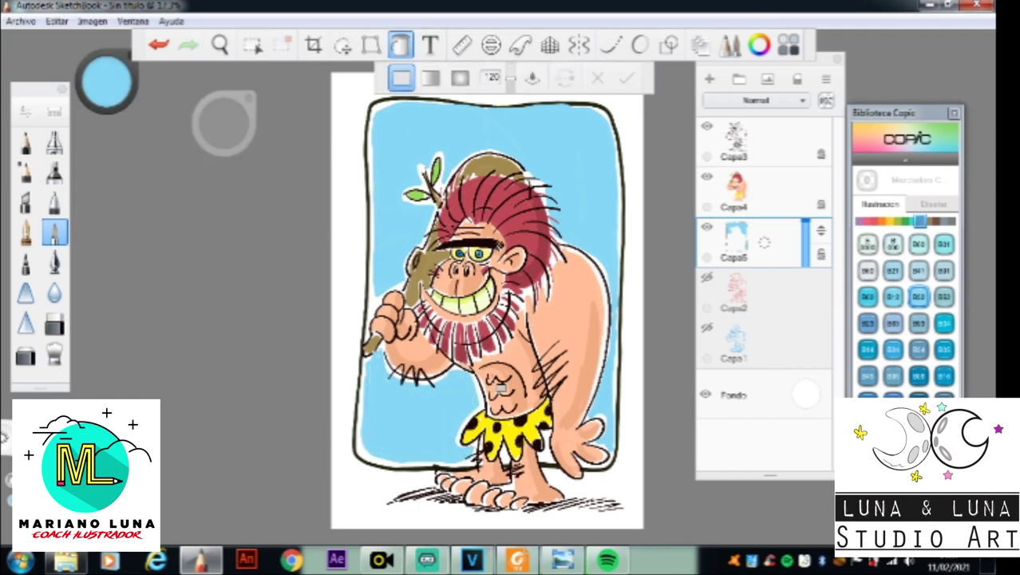
pyautogui.click(57, 234)
pyautogui.moveTo(547, 436)
pyautogui.mouseDown()
pyautogui.moveTo(549, 456)
pyautogui.moveTo(510, 451)
pyautogui.mouseUp()
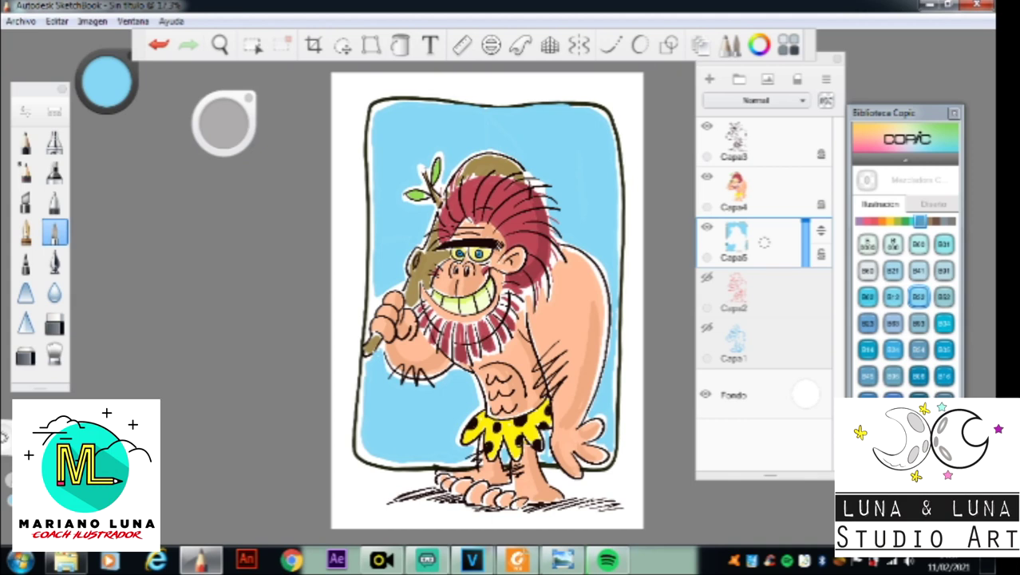
# Step: Choose black and an inking brush, and write the artist's signature with a small star in the frame's lower left area
pyautogui.click(116, 84)
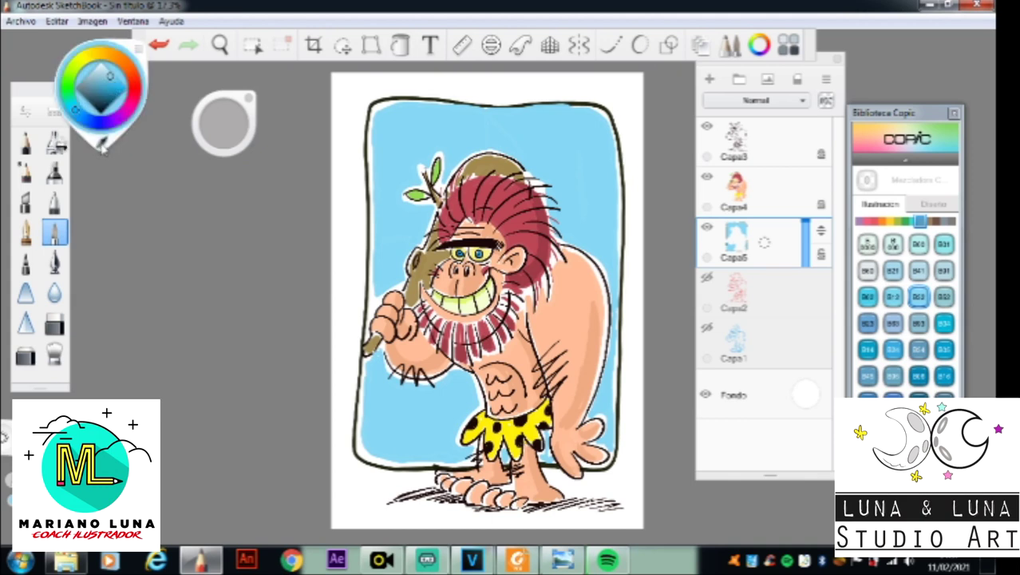
pyautogui.click(26, 232)
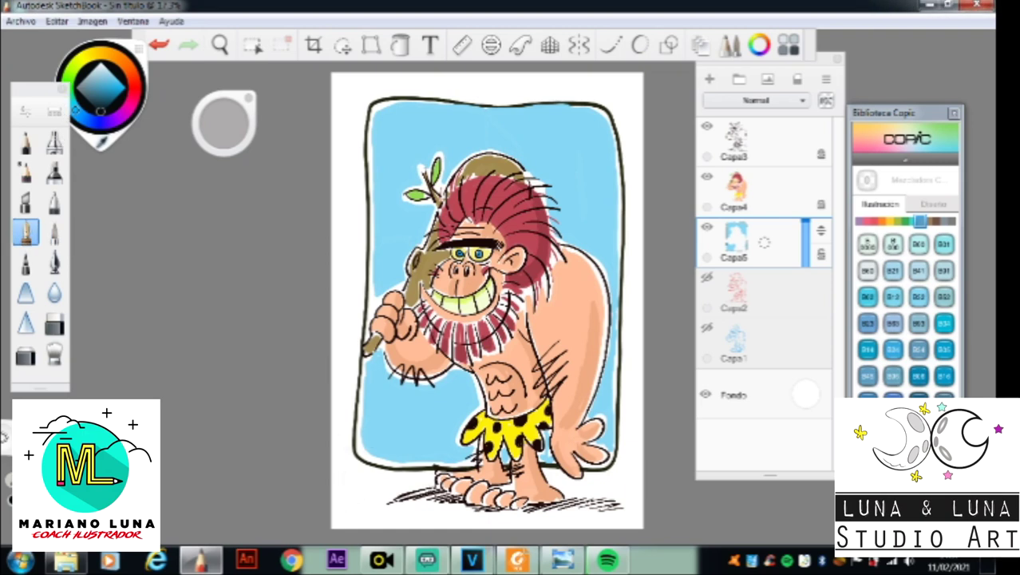
pyautogui.moveTo(376, 401)
pyautogui.mouseDown()
pyautogui.moveTo(383, 444)
pyautogui.moveTo(426, 417)
pyautogui.moveTo(397, 413)
pyautogui.moveTo(413, 450)
pyautogui.moveTo(414, 434)
pyautogui.mouseUp()
pyautogui.moveTo(404, 392); pyautogui.dragTo(401, 429)
pyautogui.moveTo(405, 392); pyautogui.dragTo(419, 450)
pyautogui.moveTo(419, 404)
pyautogui.mouseDown()
pyautogui.moveTo(431, 428)
pyautogui.moveTo(420, 430)
pyautogui.moveTo(442, 401)
pyautogui.mouseUp()
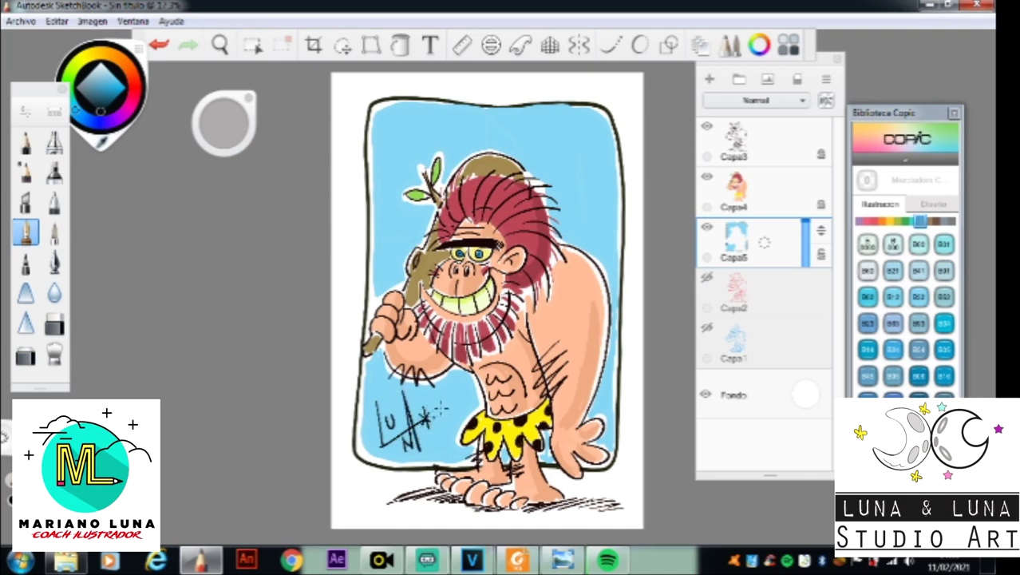